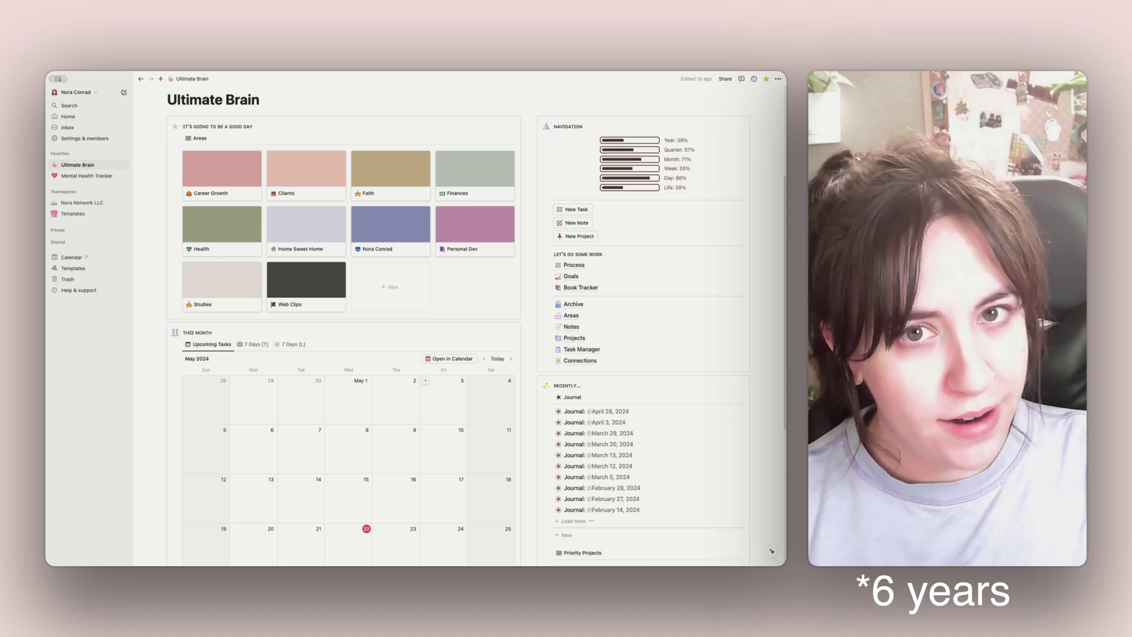
{"action": "scroll", "coordinate": [682, 284], "scroll_direction": "up", "scroll_amount": 5}
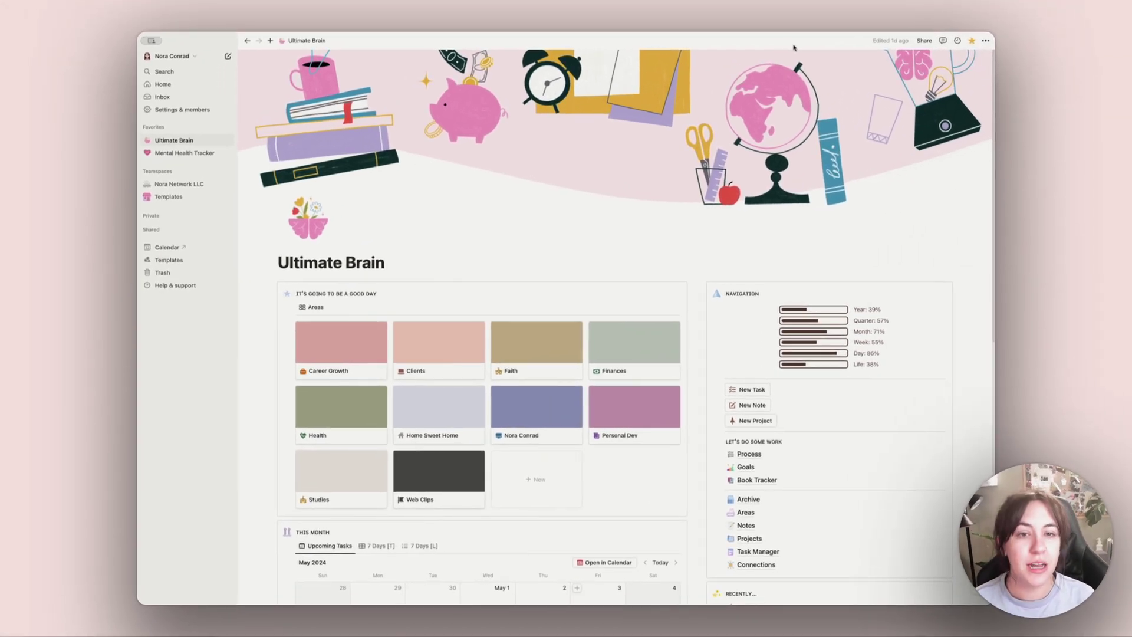
{"action": "scroll", "coordinate": [687, 224], "scroll_direction": "down", "scroll_amount": 2}
{"action": "scroll", "coordinate": [687, 224], "scroll_direction": "up", "scroll_amount": 2}
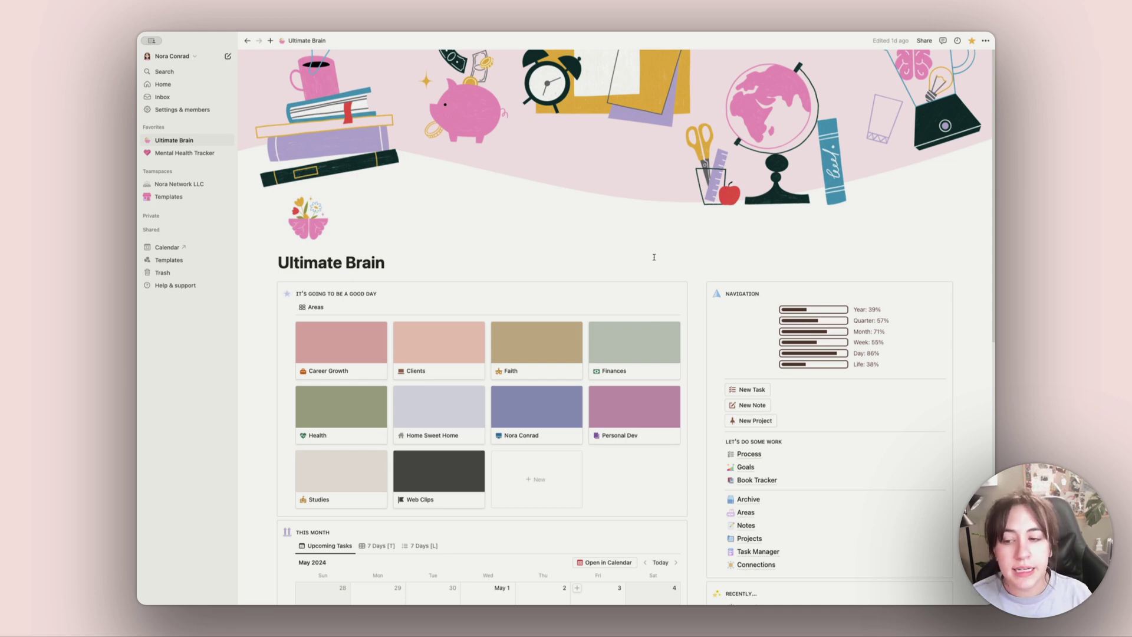
{"action": "scroll", "coordinate": [653, 258], "scroll_direction": "down", "scroll_amount": 1}
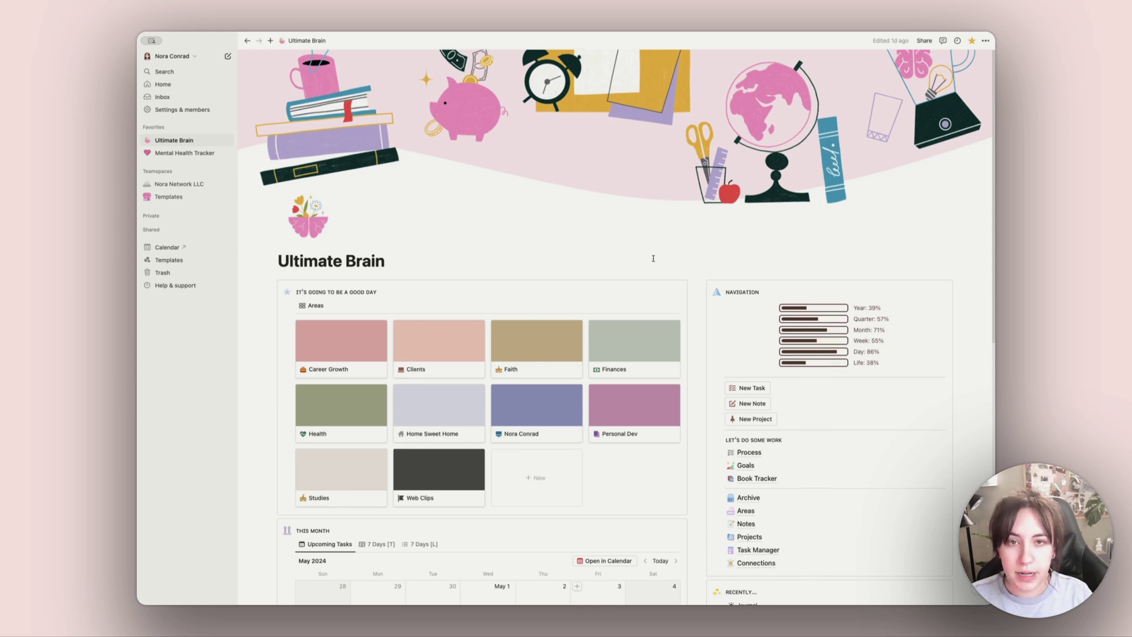
{"action": "scroll", "coordinate": [652, 259], "scroll_direction": "up", "scroll_amount": 1}
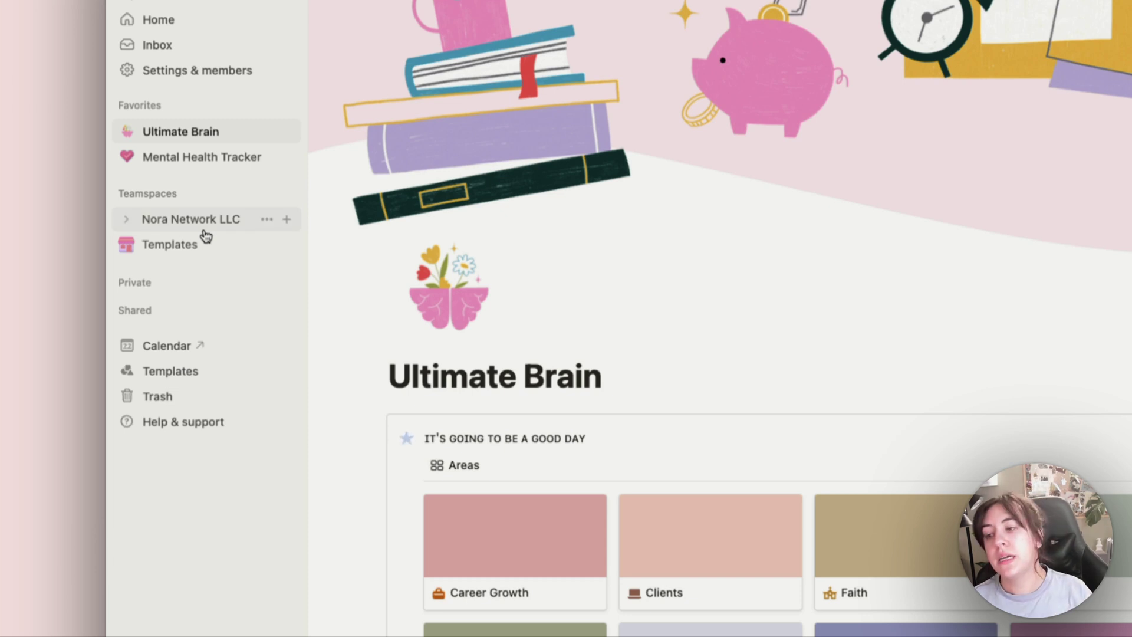
Step: View the pages inside the Nora Network LLC teamspace, collapse it, and expand the Templates teamspace
{"action": "left_click", "coordinate": [125, 218]}
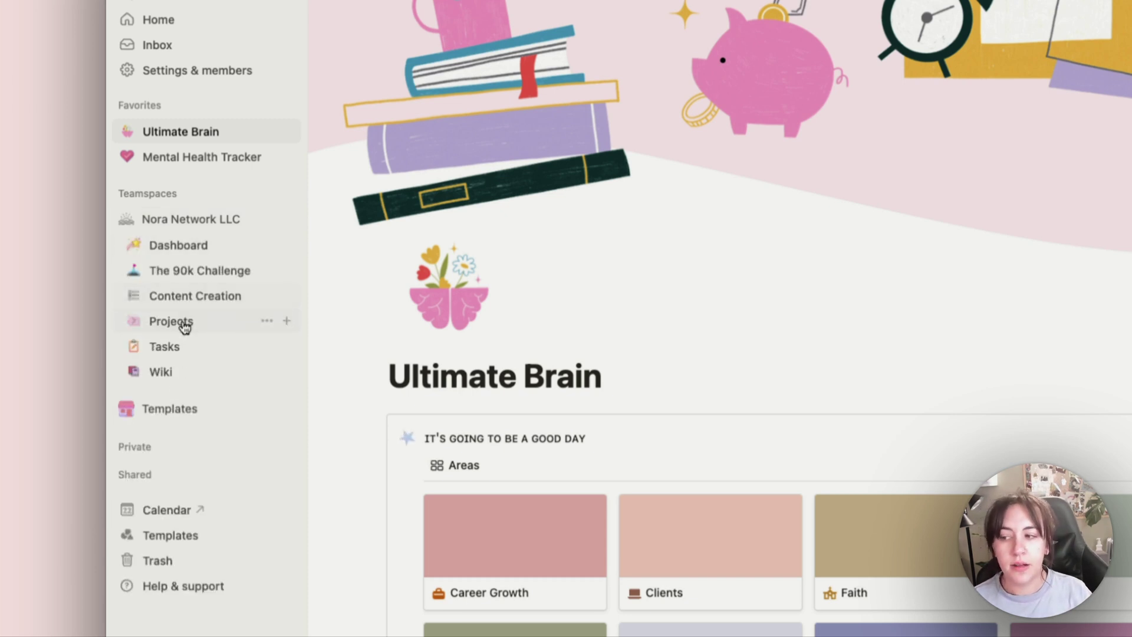
{"action": "left_click", "coordinate": [126, 227]}
{"action": "left_click", "coordinate": [126, 247]}
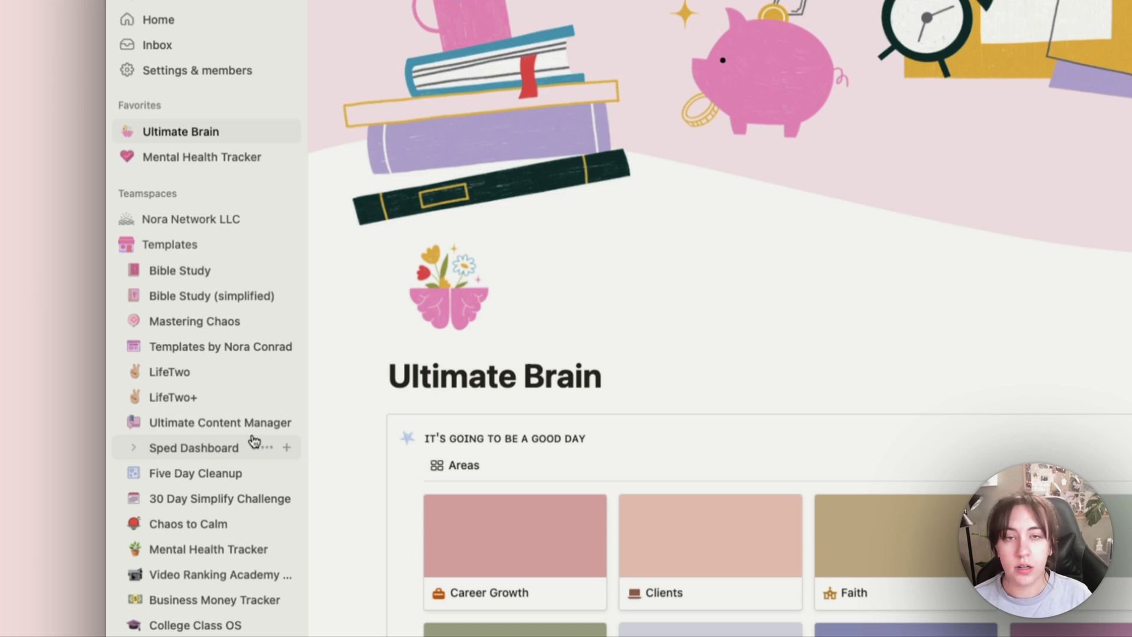
Step: Look through the first four pages of the Templates teamspace, from Bible Study onward, and collapse the teamspace
{"action": "left_click", "coordinate": [238, 276]}
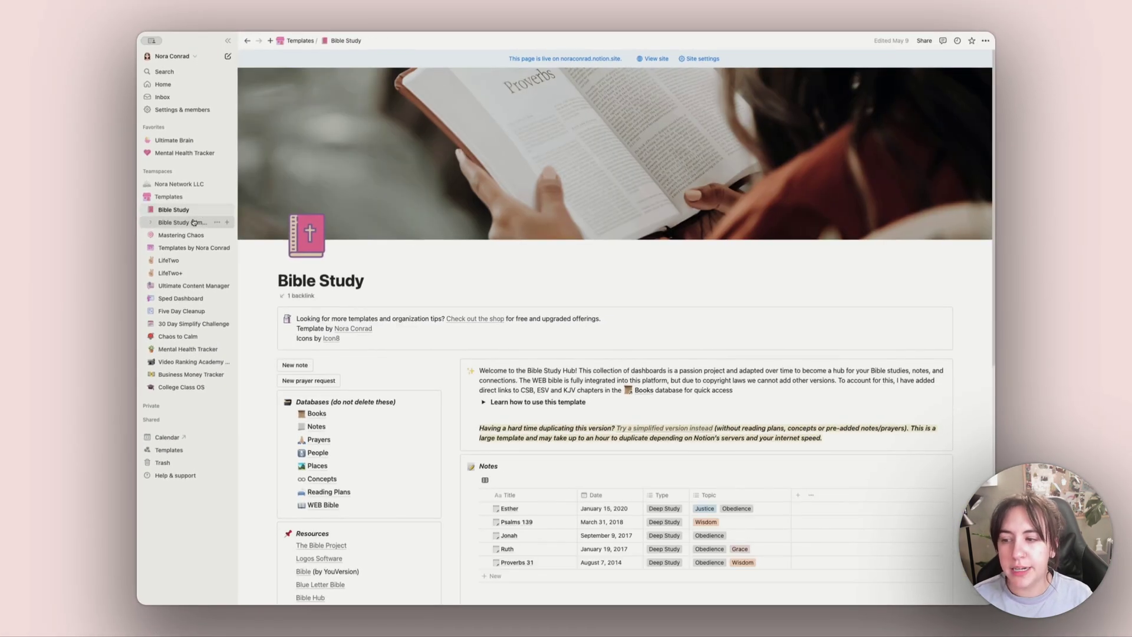
{"action": "left_click", "coordinate": [194, 222]}
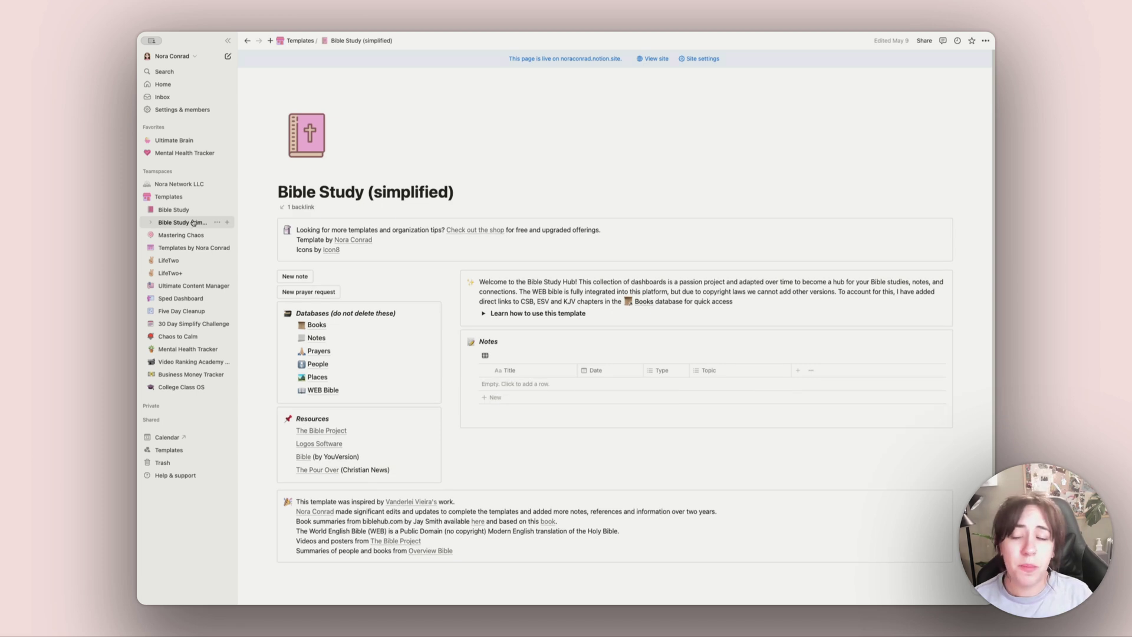
{"action": "left_click", "coordinate": [191, 235]}
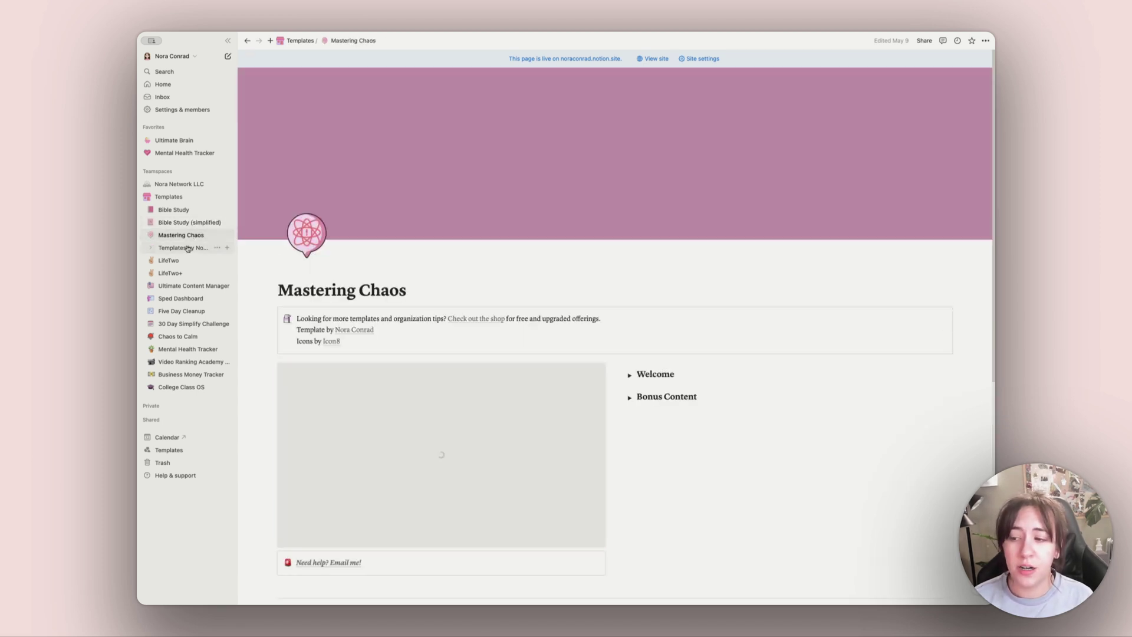
{"action": "left_click", "coordinate": [187, 247]}
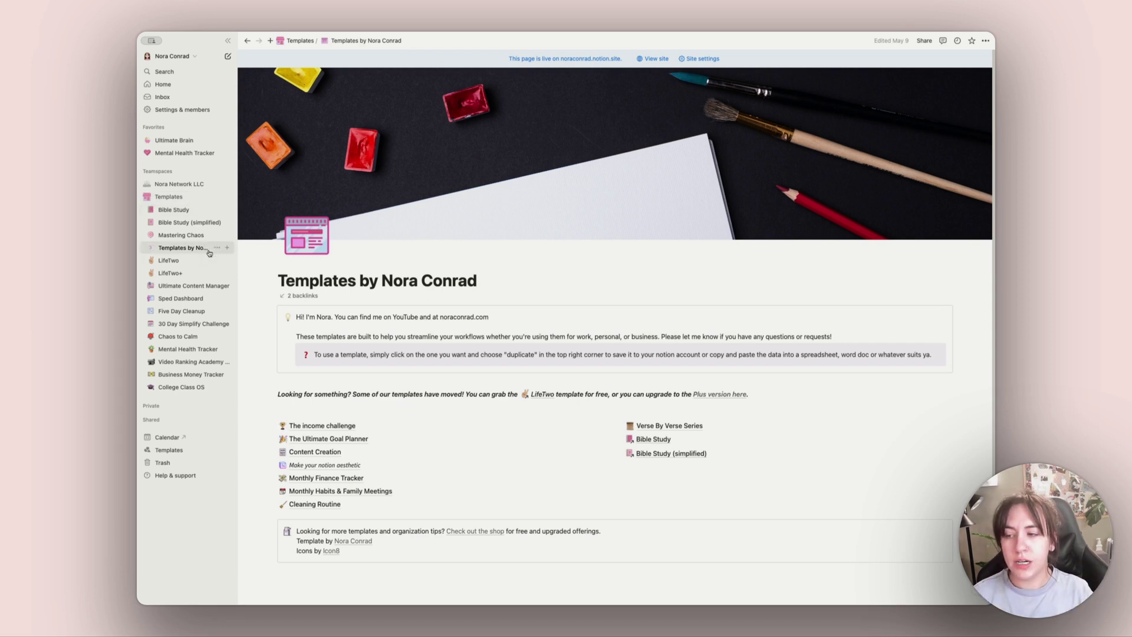
{"action": "left_click", "coordinate": [211, 200]}
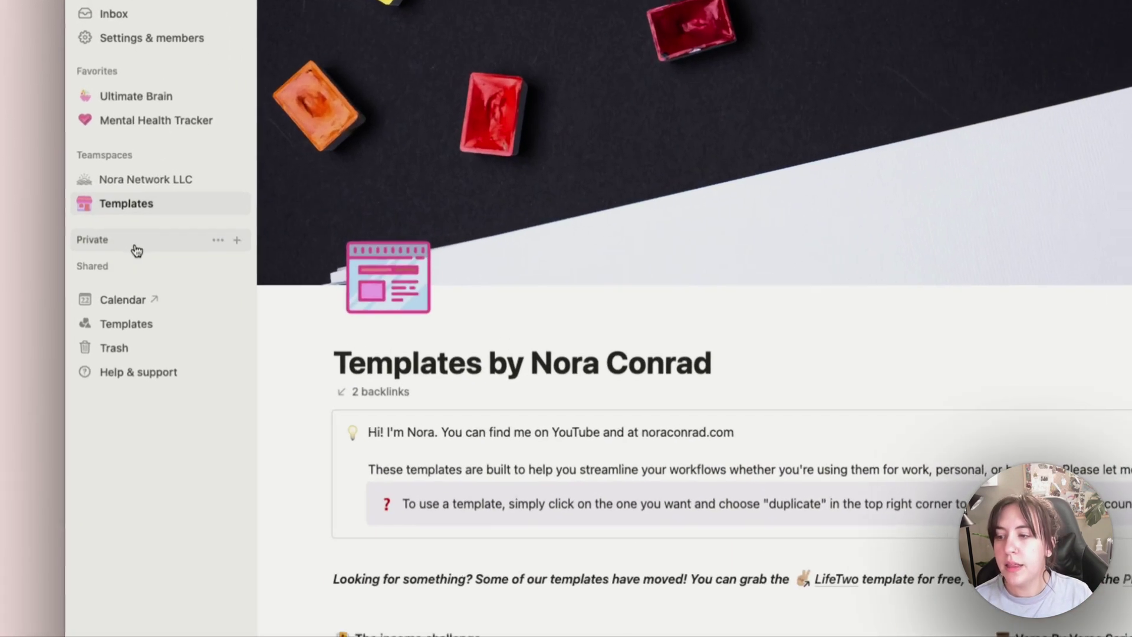
Step: View the complete list of private pages and collapse the Private section again
{"action": "left_click", "coordinate": [160, 217]}
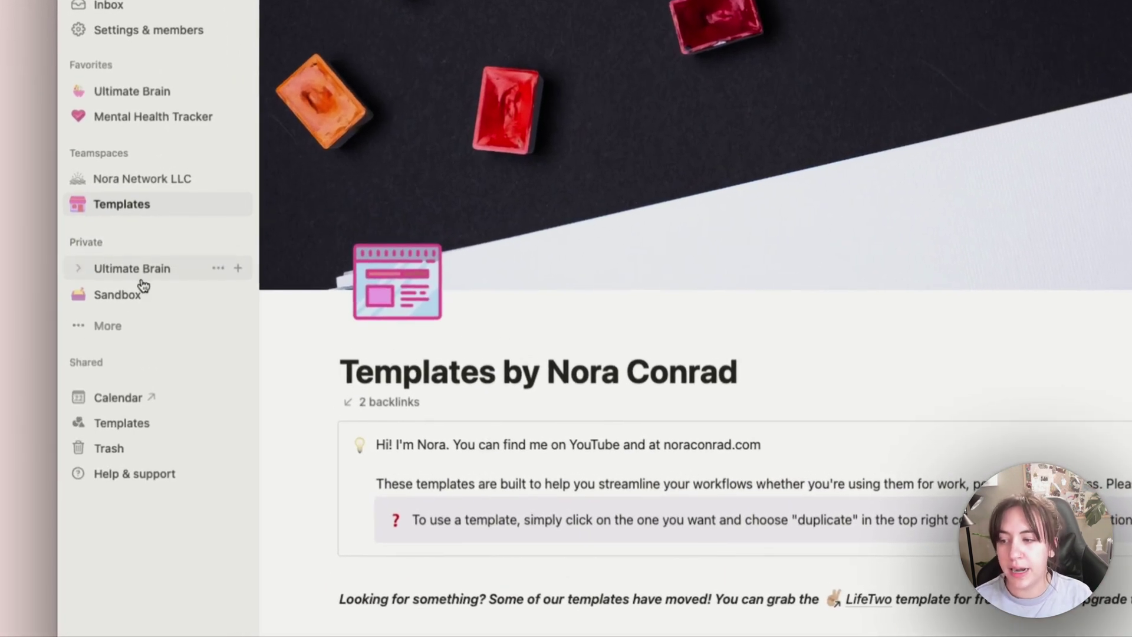
{"action": "left_click", "coordinate": [102, 325]}
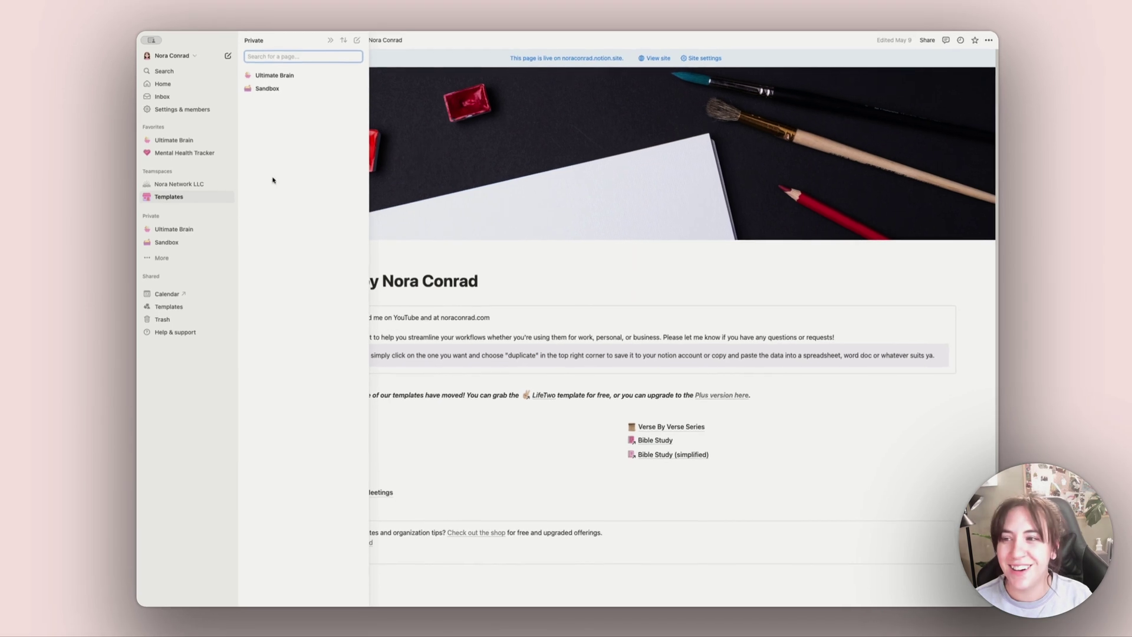
{"action": "left_click", "coordinate": [189, 248]}
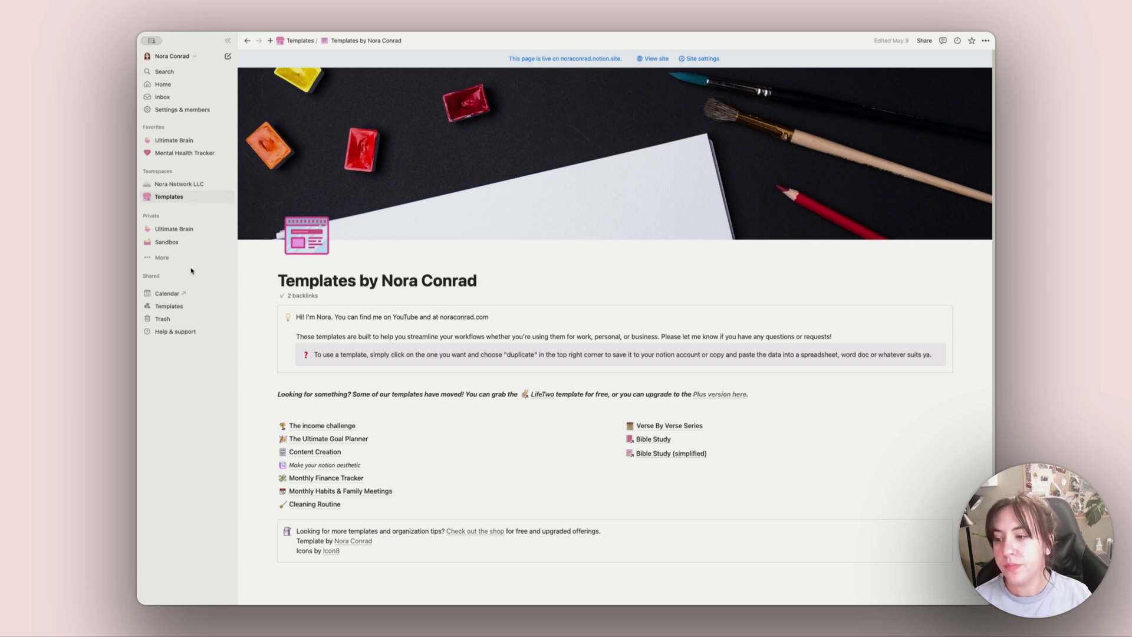
{"action": "left_click", "coordinate": [155, 216]}
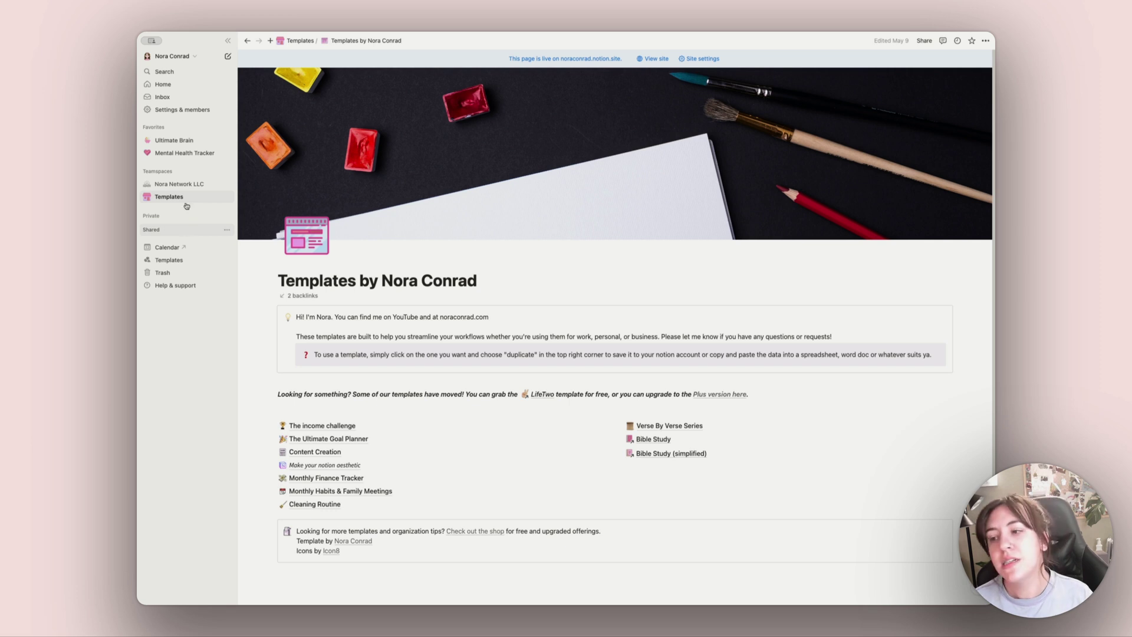
Step: Open the favorited Ultimate Brain page and look over its dashboard sections
{"action": "left_click", "coordinate": [175, 141]}
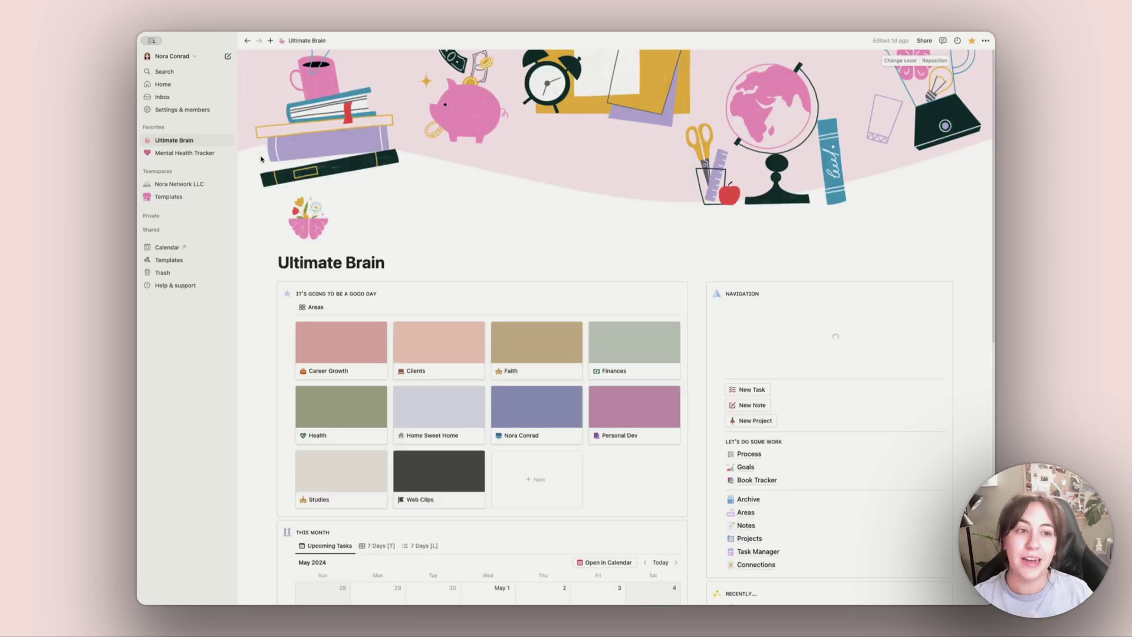
{"action": "scroll", "coordinate": [717, 242], "scroll_direction": "down", "scroll_amount": 2}
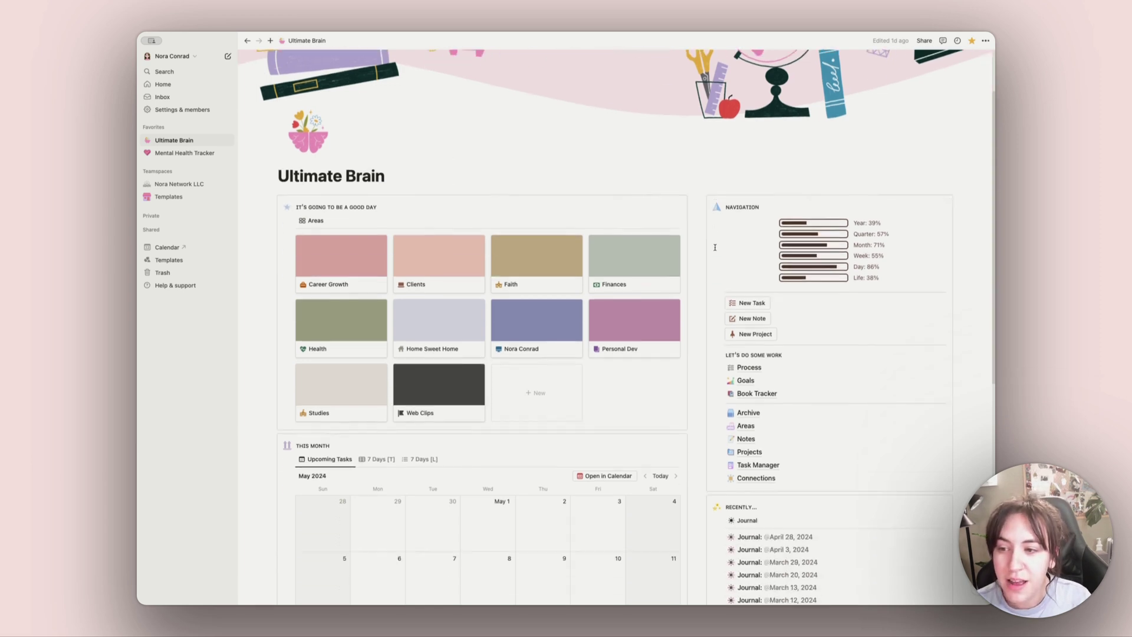
{"action": "scroll", "coordinate": [837, 177], "scroll_direction": "up", "scroll_amount": 2}
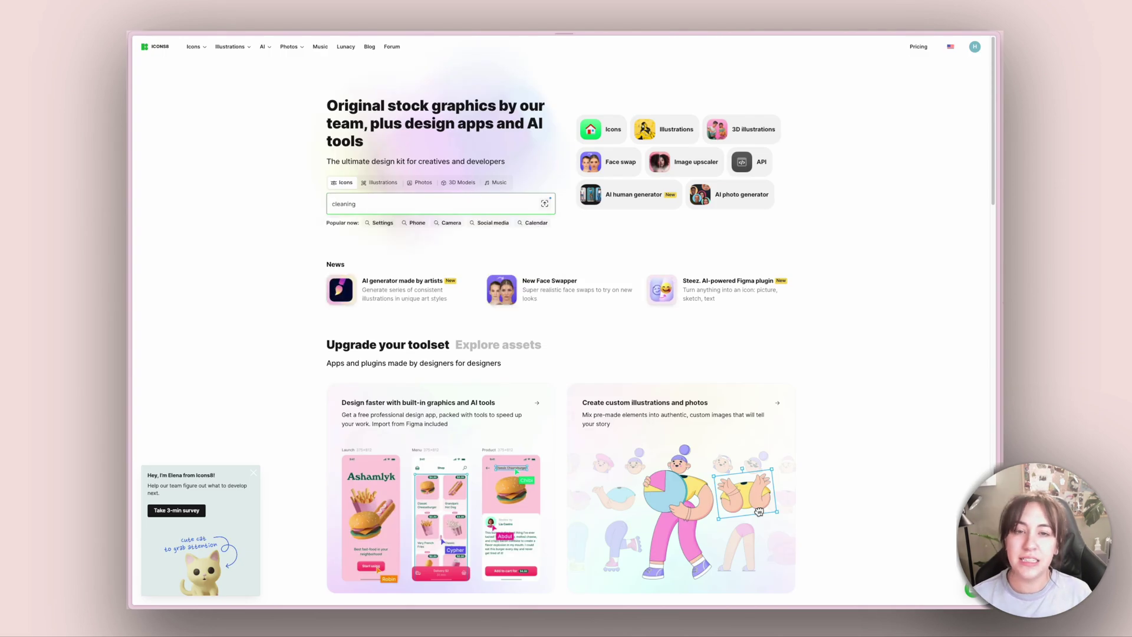
Step: On Icons8, search the icons for "cleaning" and recolor the broom handle of the purple bucket-and-broom icon to magenta
{"action": "key", "text": "Return"}
{"action": "left_click", "coordinate": [765, 259]}
{"action": "left_click", "coordinate": [390, 375]}
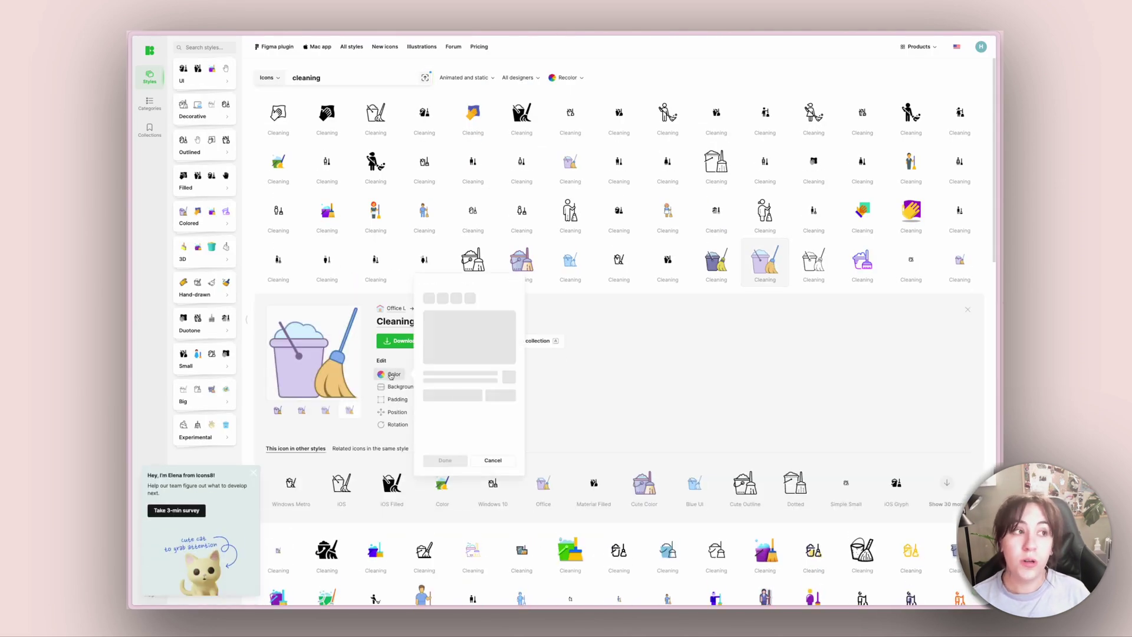
{"action": "left_click_drag", "start_coordinate": [467, 380], "coordinate": [485, 381]}
{"action": "left_click_drag", "start_coordinate": [462, 320], "coordinate": [462, 322]}
{"action": "left_click", "coordinate": [445, 467]}
Step: Download the recolored cleaning icon as a 480×480 PNG
{"action": "left_click", "coordinate": [397, 341]}
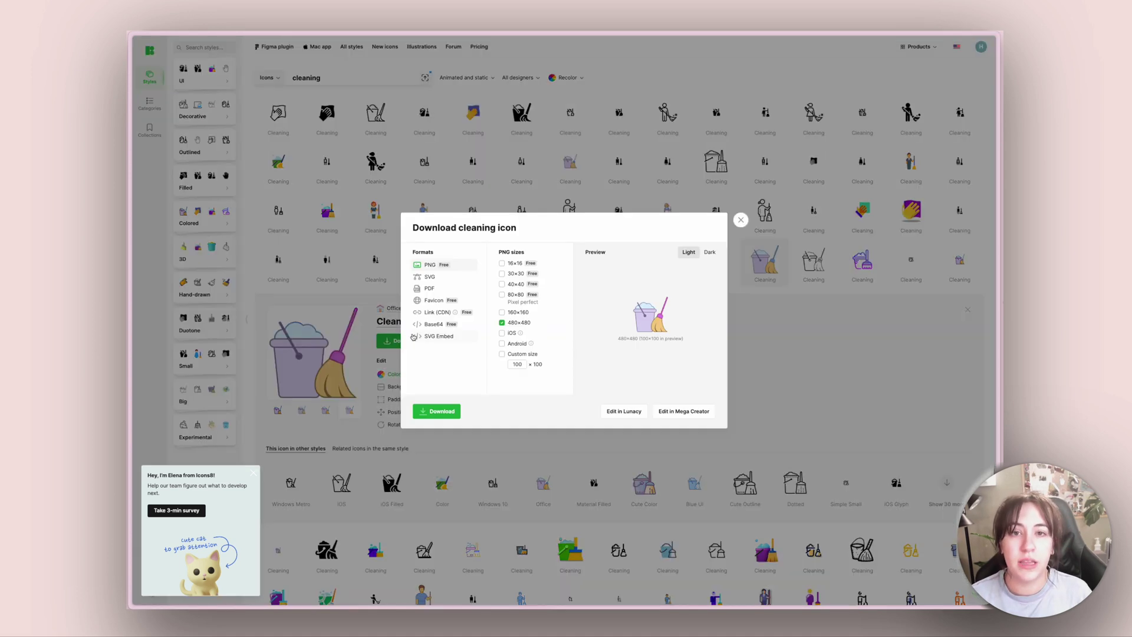
{"action": "left_click", "coordinate": [424, 413]}
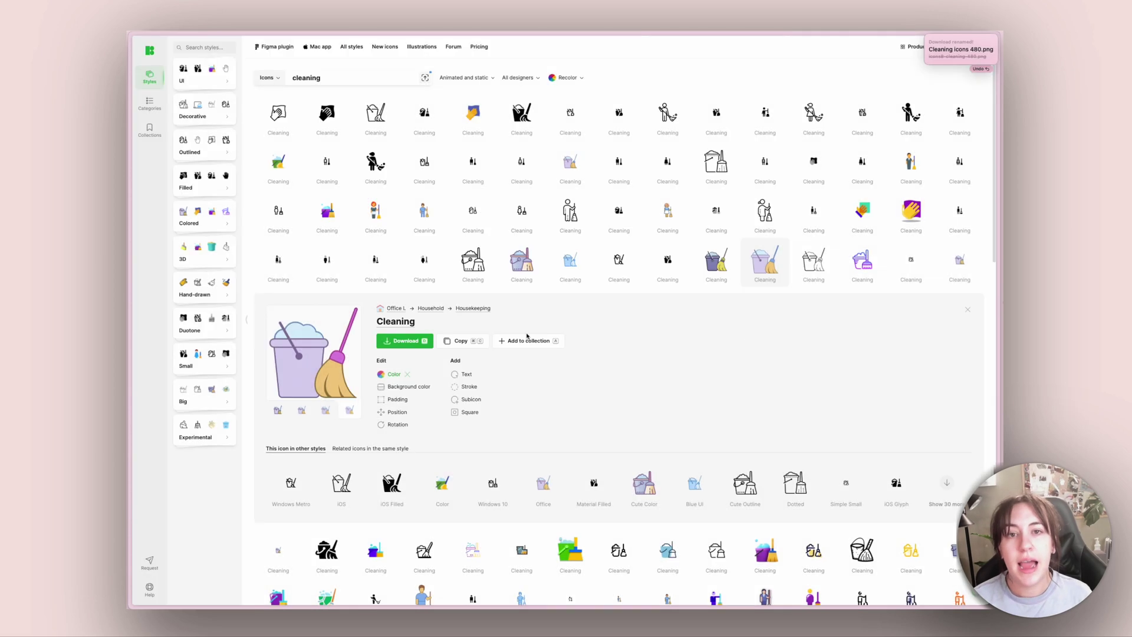
Step: Search the icons for "organize" and examine the color options of the Notebook With Decorative Cover icon
{"action": "left_click", "coordinate": [354, 76]}
{"action": "type", "text": "organize"}
{"action": "key", "text": "Return"}
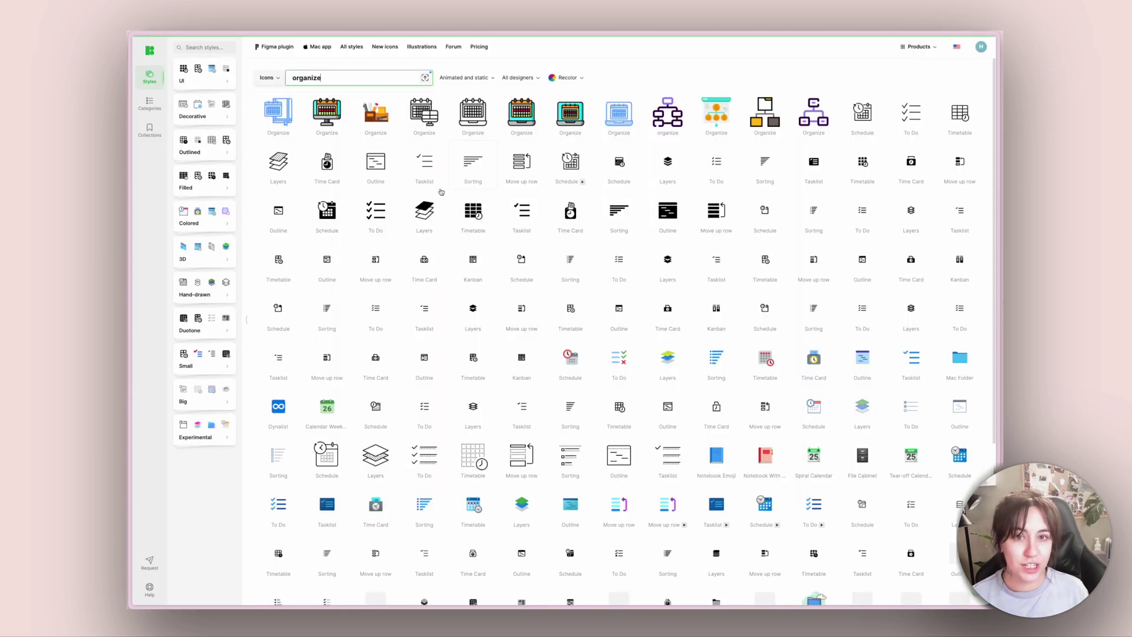
{"action": "scroll", "coordinate": [677, 341], "scroll_direction": "down", "scroll_amount": 2}
{"action": "left_click", "coordinate": [766, 280]}
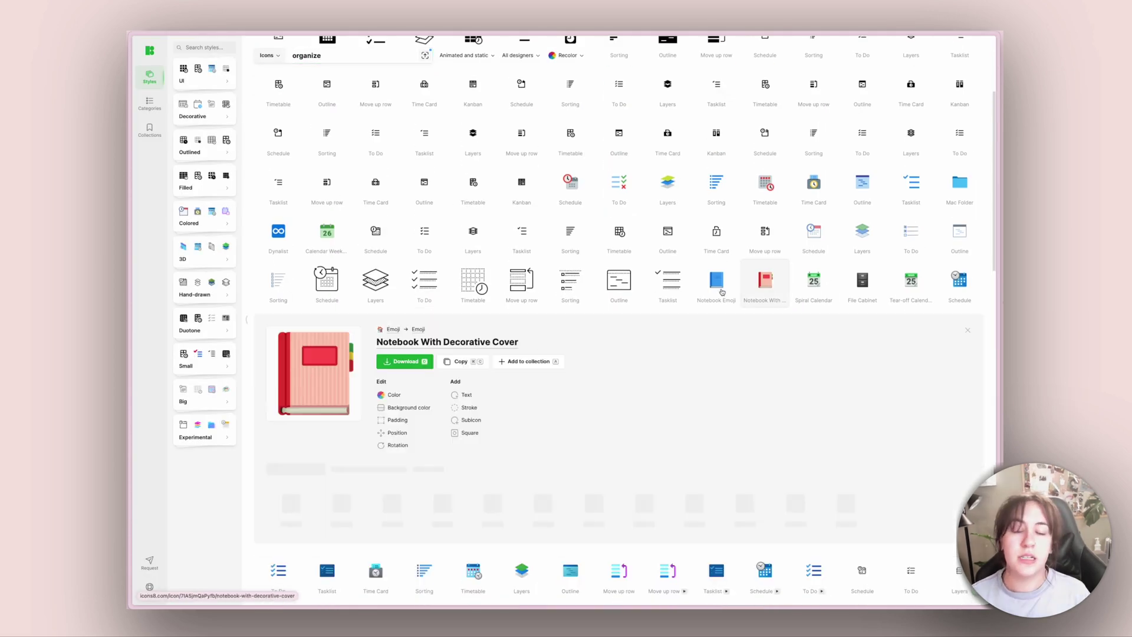
{"action": "left_click", "coordinate": [390, 394]}
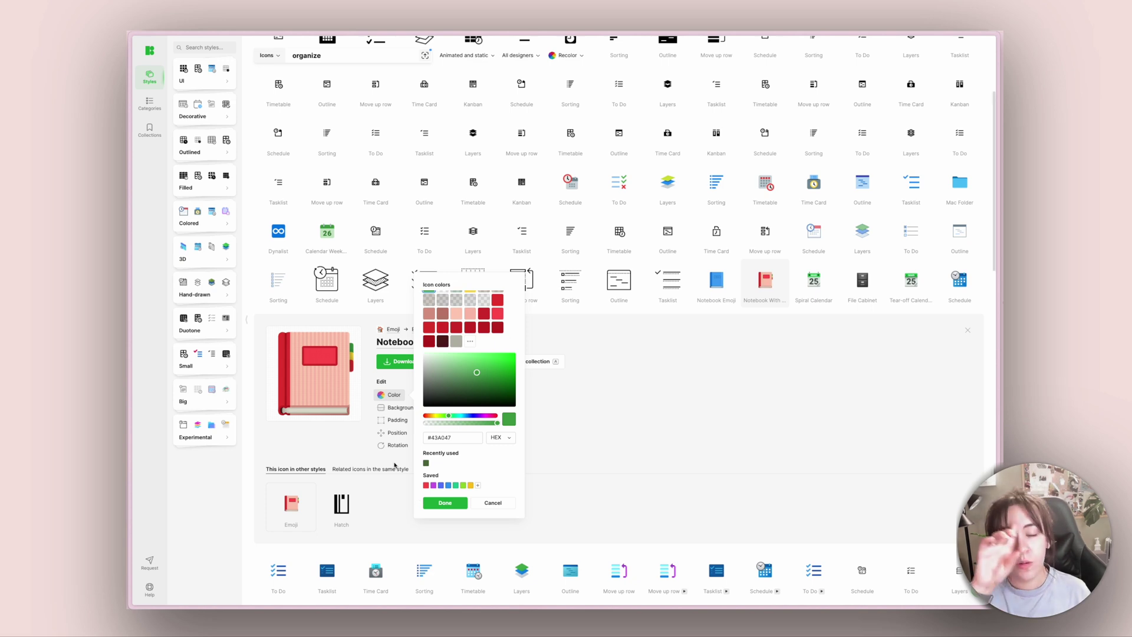
{"action": "left_click", "coordinate": [445, 503]}
Step: Open the Potted Plant Emoji icon from the notebook's same-style related icons and download it as a 256×256 PNG
{"action": "left_click", "coordinate": [371, 469]}
{"action": "left_click", "coordinate": [644, 503]}
{"action": "left_click", "coordinate": [390, 277]}
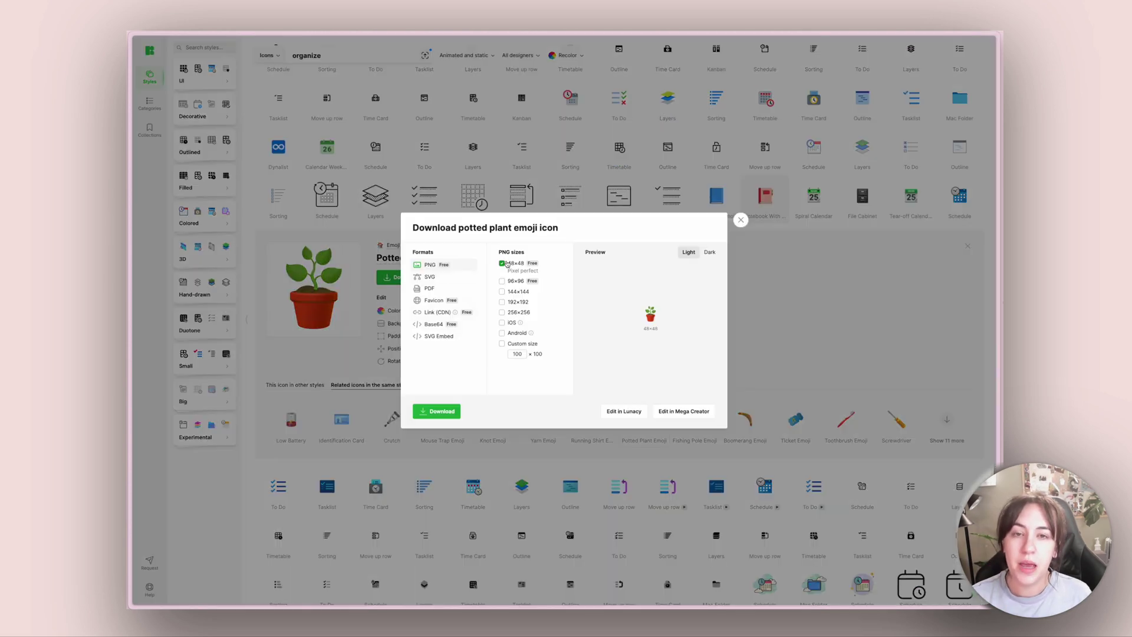
{"action": "left_click", "coordinate": [502, 311]}
{"action": "left_click", "coordinate": [424, 411]}
Step: Switch to the illustrations library and search it for "organize and declutter"
{"action": "scroll", "coordinate": [236, 260], "scroll_direction": "up", "scroll_amount": 5}
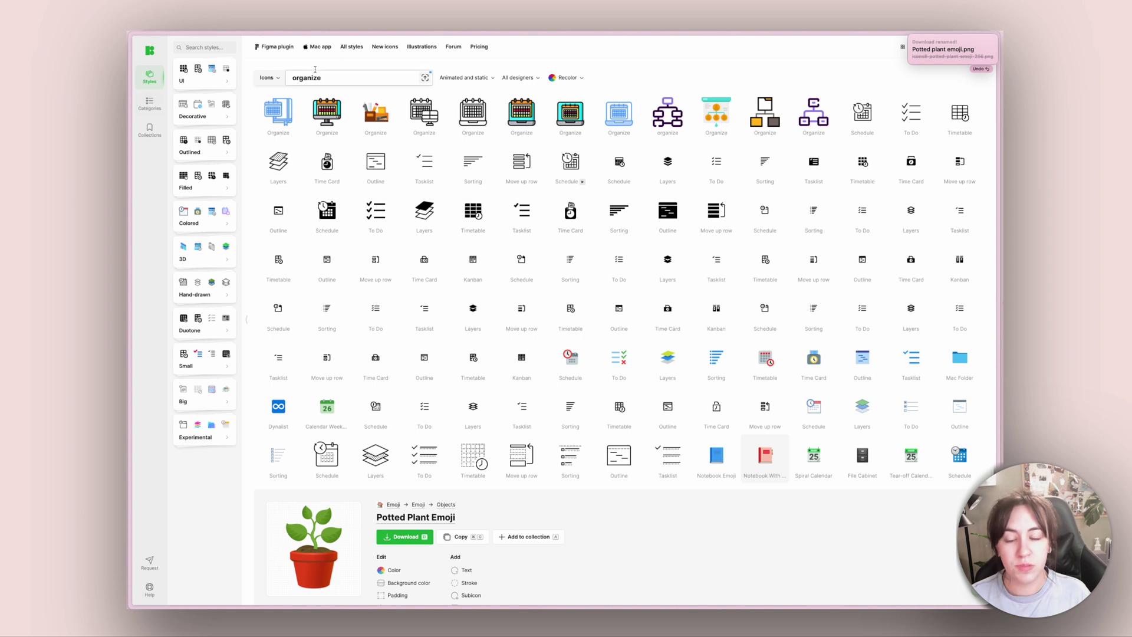
{"action": "left_click", "coordinate": [421, 48]}
{"action": "left_click", "coordinate": [387, 192]}
{"action": "type", "text": "organize and declutter"}
{"action": "key", "text": "Return"}
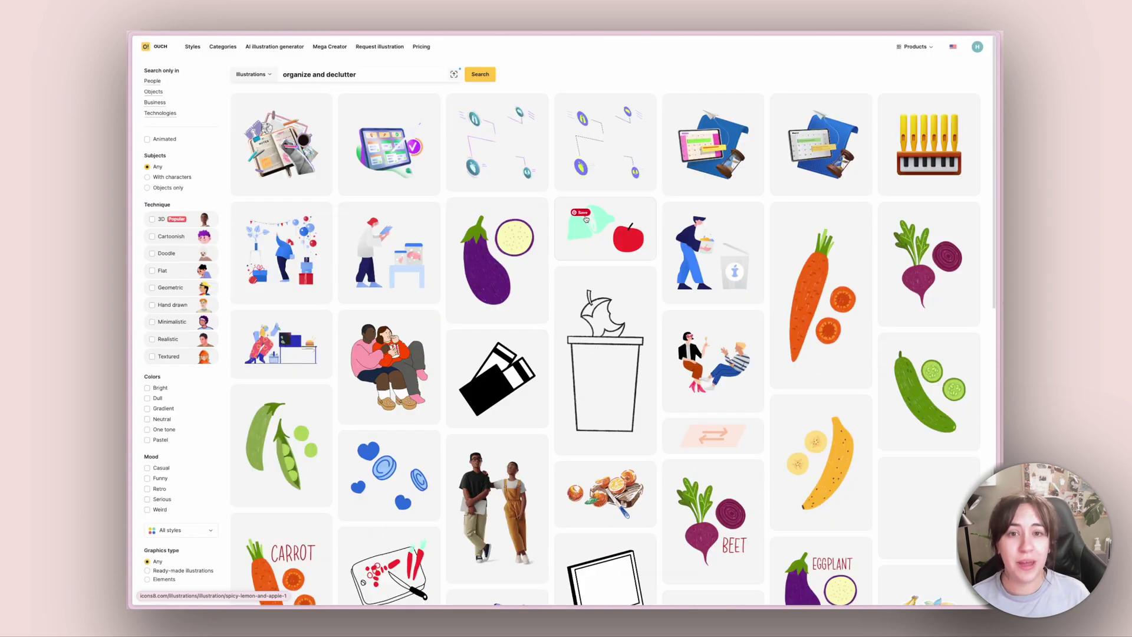
Step: Shorten the illustration search to "organize", load more results and browse them
{"action": "left_click_drag", "start_coordinate": [311, 75], "coordinate": [358, 74]}
{"action": "key", "text": "BackSpace"}
{"action": "key", "text": "Return"}
{"action": "scroll", "coordinate": [605, 358], "scroll_direction": "down", "scroll_amount": 6}
{"action": "left_click", "coordinate": [605, 364]}
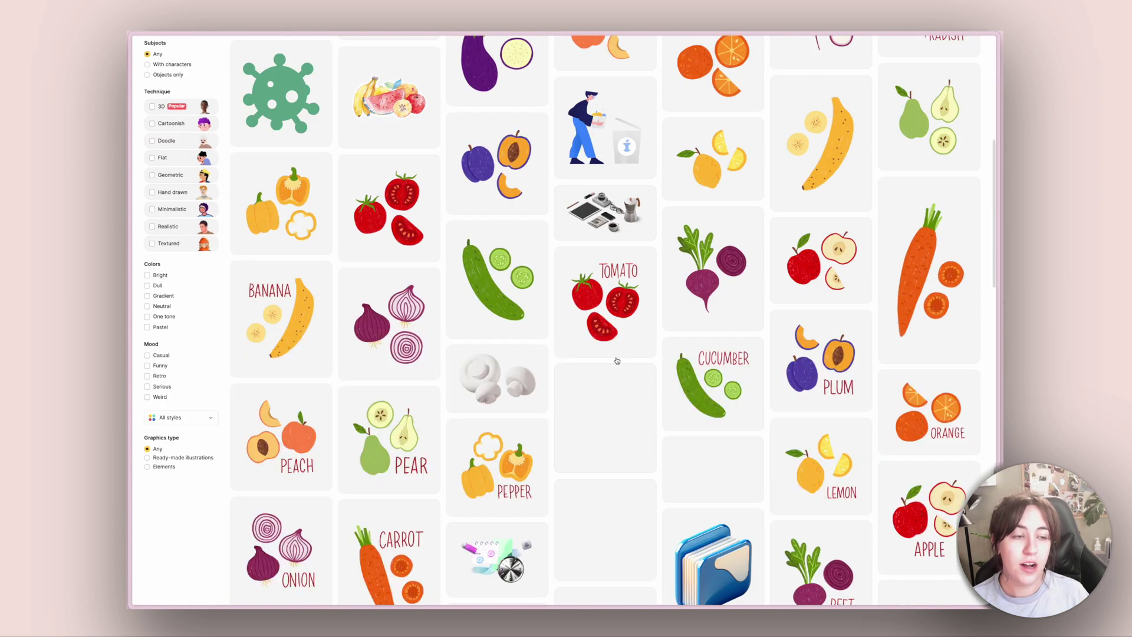
{"action": "scroll", "coordinate": [605, 358], "scroll_direction": "down", "scroll_amount": 15}
Step: Search the illustrations for "cleaning" instead
{"action": "scroll", "coordinate": [308, 75], "scroll_direction": "up", "scroll_amount": 20}
{"action": "double_click", "coordinate": [309, 74]}
{"action": "type", "text": "cleaning"}
{"action": "key", "text": "Return"}
Step: Download the woman with sprayer and detergents illustration and the related girl with shopping cart illustration as SVG files
{"action": "scroll", "coordinate": [714, 194], "scroll_direction": "down", "scroll_amount": 5}
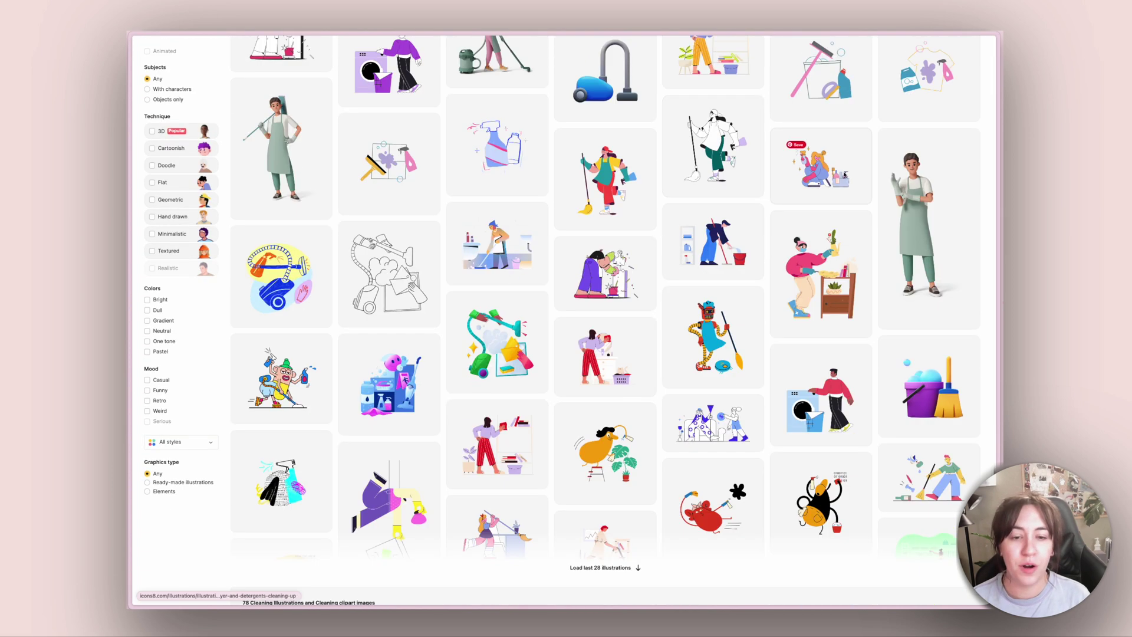
{"action": "left_click", "coordinate": [820, 168]}
{"action": "left_click", "coordinate": [702, 99]}
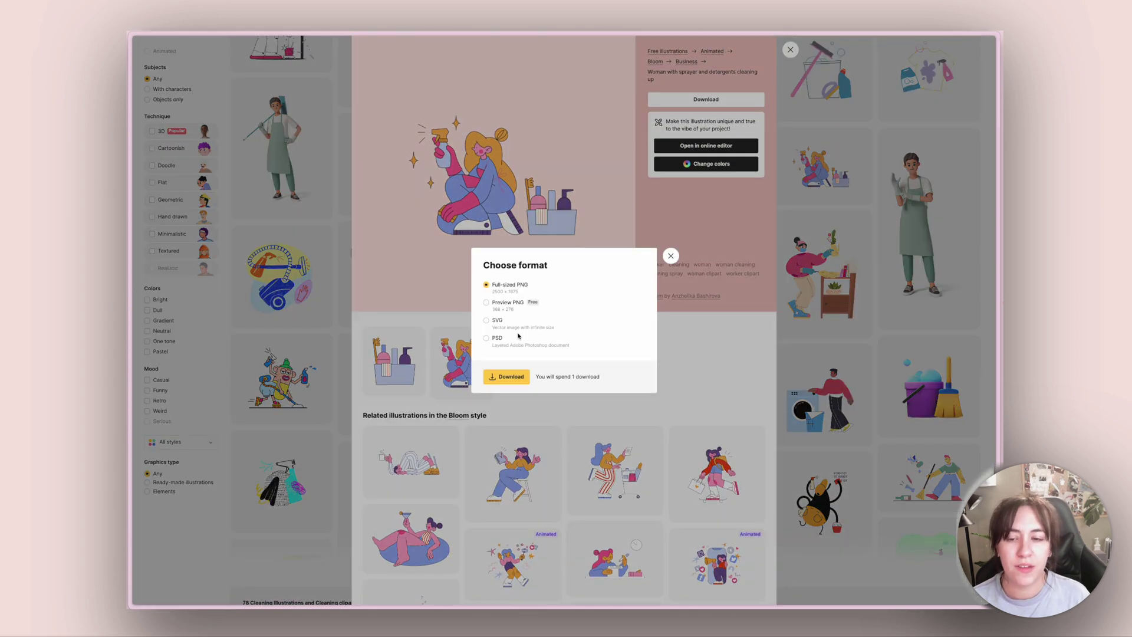
{"action": "left_click", "coordinate": [513, 379]}
{"action": "left_click", "coordinate": [615, 470]}
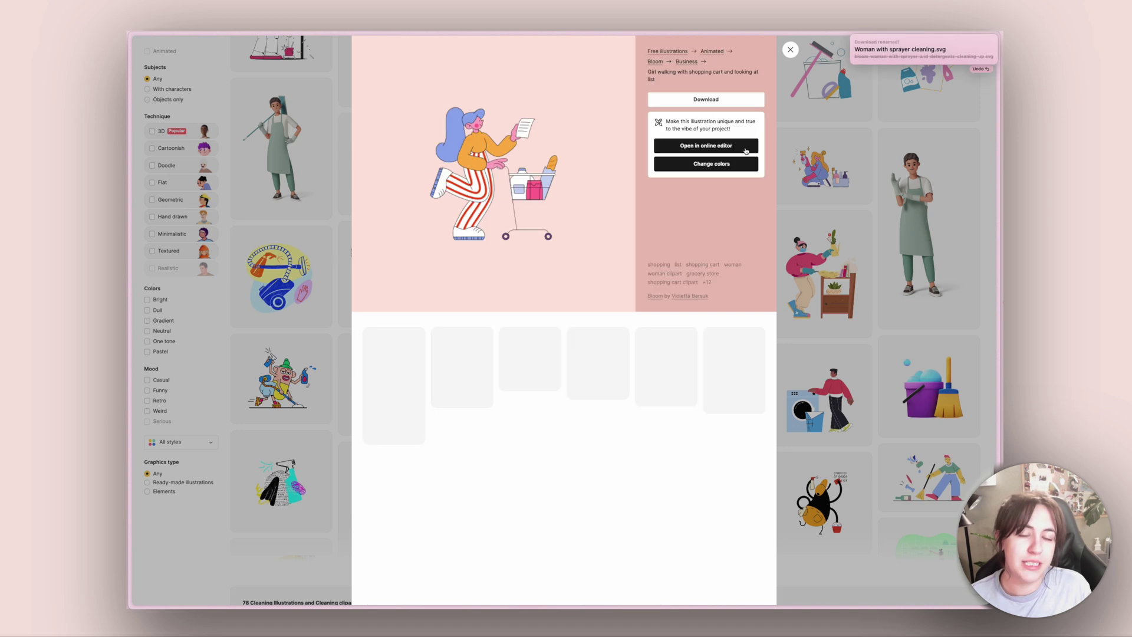
{"action": "left_click", "coordinate": [705, 99]}
Step: Open the related Bloom-style illustration of a girl with phone blogging online and download it as an SVG
{"action": "scroll", "coordinate": [530, 353], "scroll_direction": "down", "scroll_amount": 10}
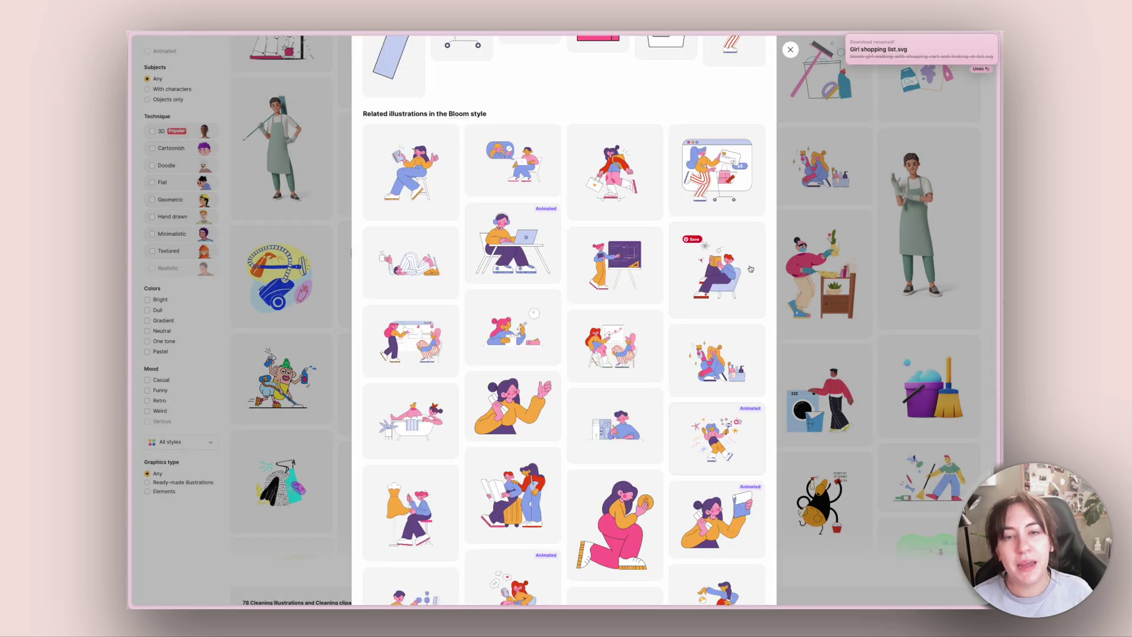
{"action": "left_click", "coordinate": [567, 334]}
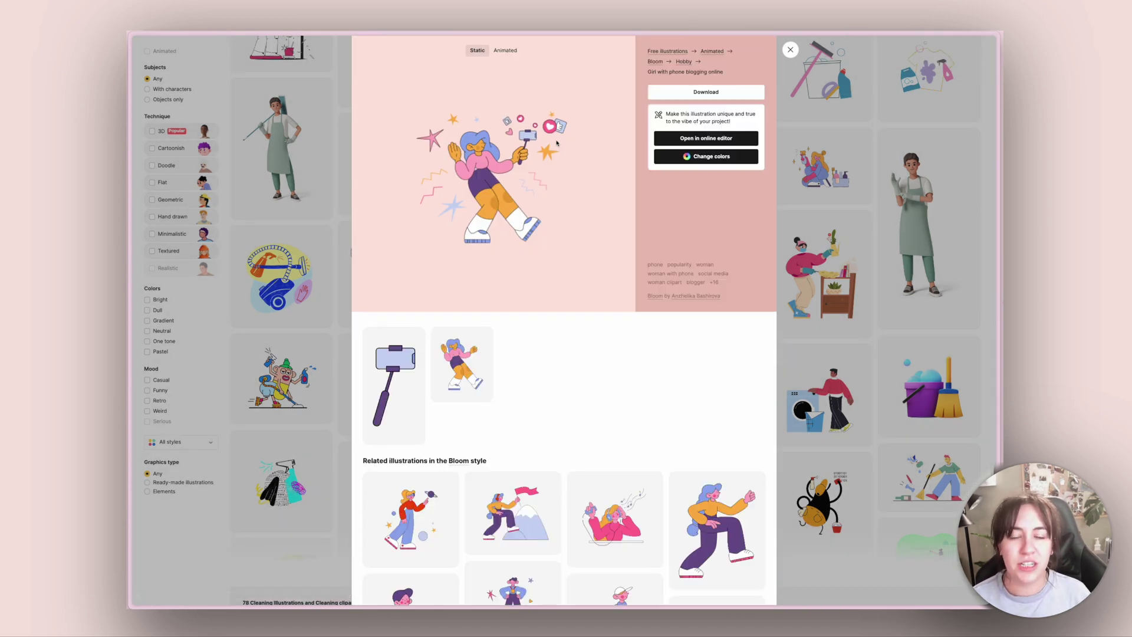
{"action": "left_click", "coordinate": [505, 50]}
{"action": "left_click", "coordinate": [706, 92]}
{"action": "left_click", "coordinate": [474, 327]}
{"action": "left_click", "coordinate": [479, 390]}
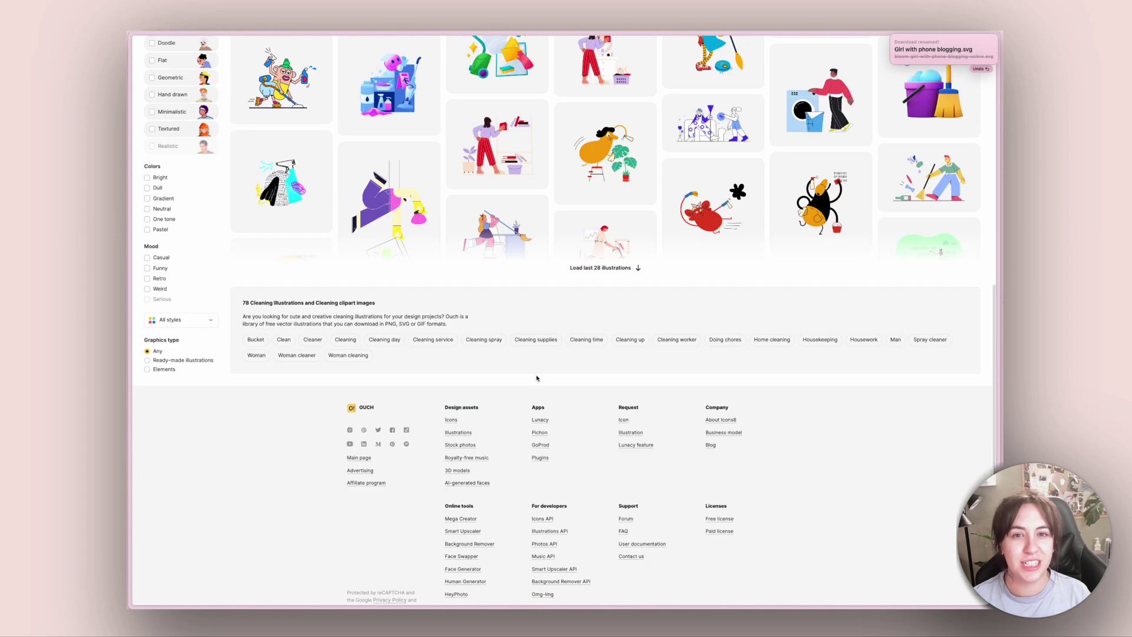
Step: Load the remaining 28 cleaning illustrations
{"action": "left_click", "coordinate": [600, 268]}
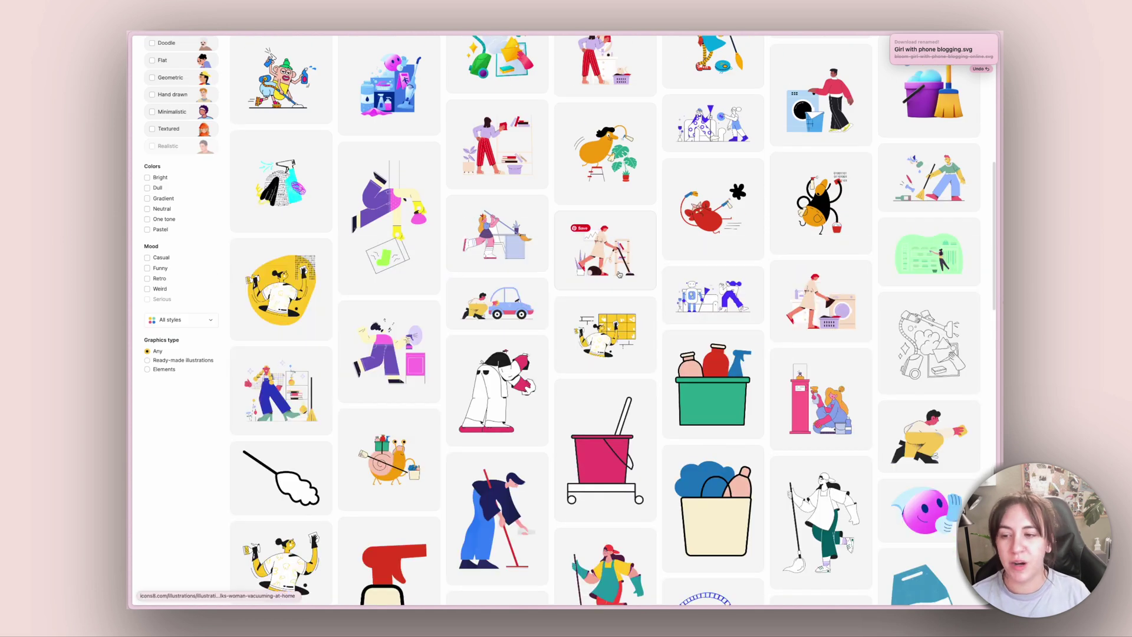
Step: Download the illustration of a woman doing laundry in a washing machine as an SVG file
{"action": "left_click", "coordinate": [620, 275]}
{"action": "left_click", "coordinate": [706, 81]}
{"action": "left_click", "coordinate": [487, 318]}
{"action": "left_click", "coordinate": [505, 374]}
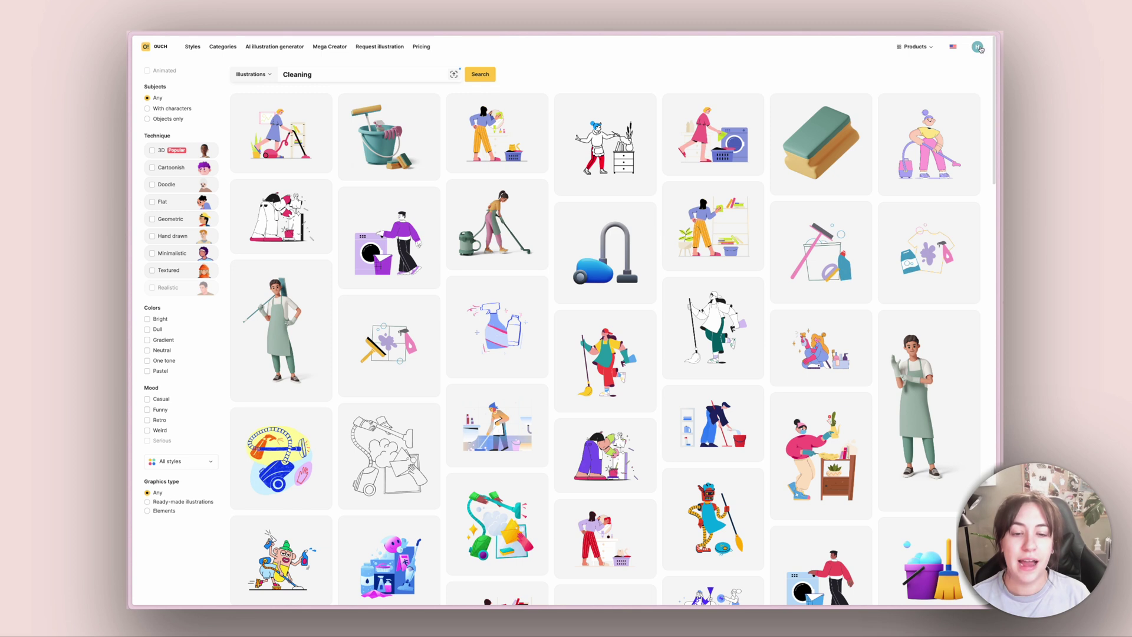
Step: Open the account's download history and load more entries to look through the previously downloaded icons and illustrations
{"action": "left_click", "coordinate": [925, 76]}
{"action": "left_click", "coordinate": [460, 156]}
{"action": "scroll", "coordinate": [466, 236], "scroll_direction": "down", "scroll_amount": 10}
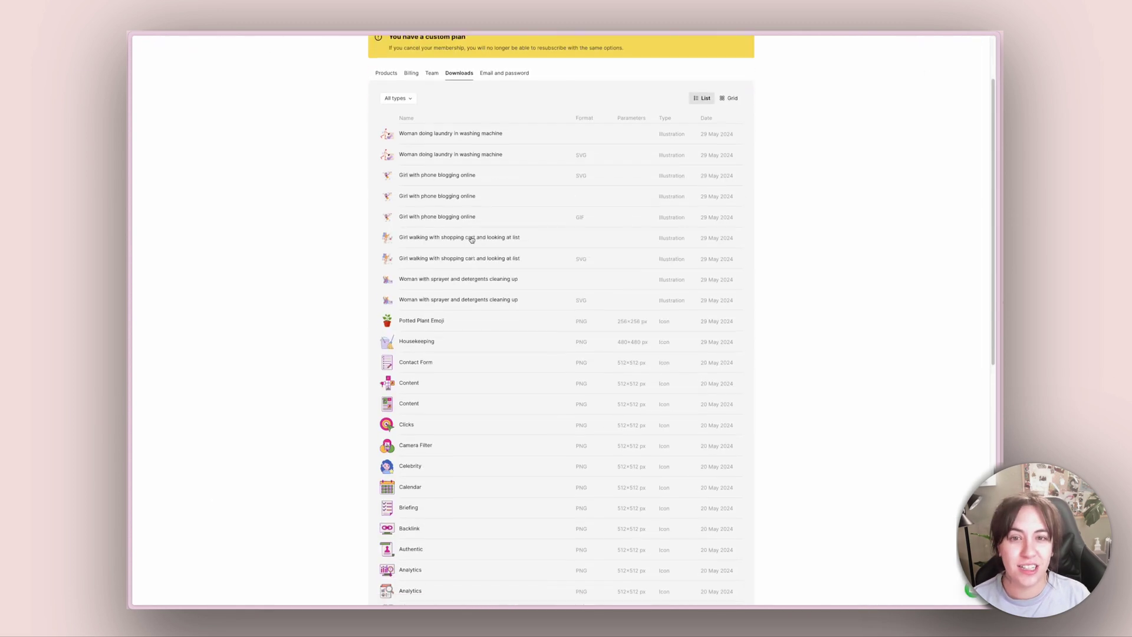
{"action": "left_click", "coordinate": [568, 481]}
{"action": "scroll", "coordinate": [523, 397], "scroll_direction": "down", "scroll_amount": 12}
{"action": "left_click", "coordinate": [561, 291]}
{"action": "scroll", "coordinate": [619, 302], "scroll_direction": "down", "scroll_amount": 8}
{"action": "scroll", "coordinate": [618, 300], "scroll_direction": "up", "scroll_amount": 20}
Step: Show the download history as a grid and look through the thumbnails
{"action": "left_click", "coordinate": [729, 182]}
{"action": "scroll", "coordinate": [613, 300], "scroll_direction": "down", "scroll_amount": 15}
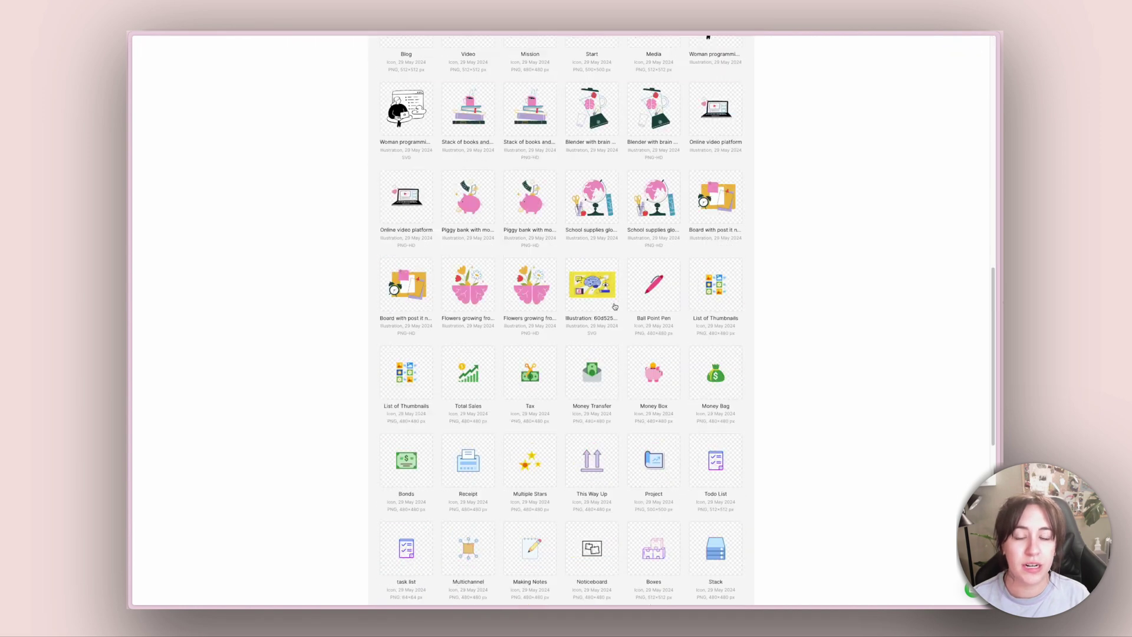
{"action": "scroll", "coordinate": [614, 298], "scroll_direction": "up", "scroll_amount": 15}
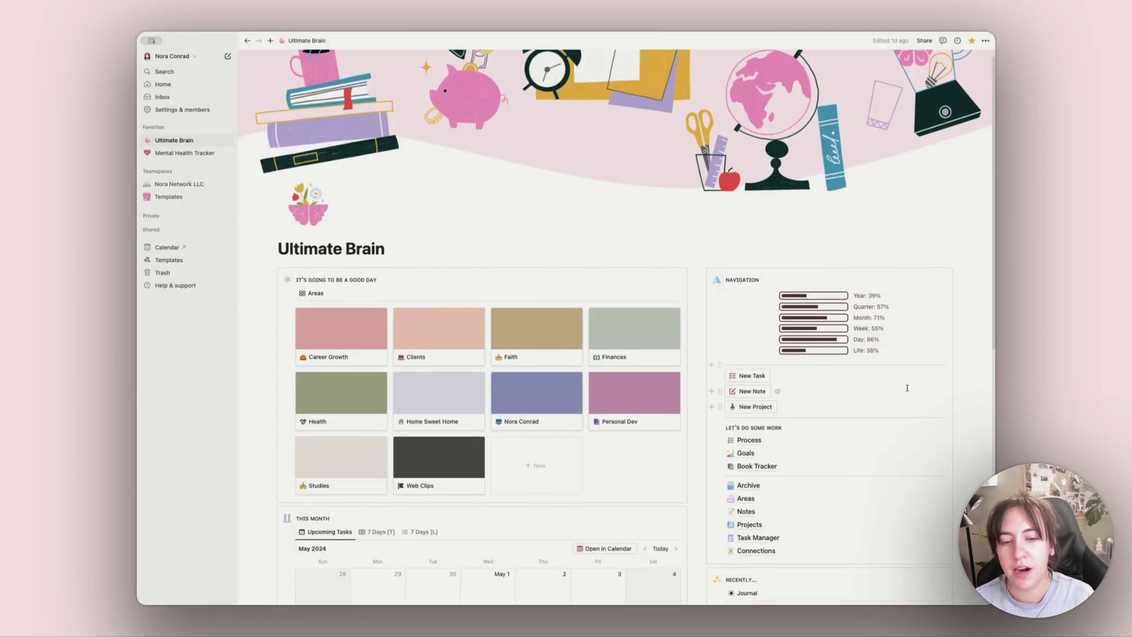
Step: Review the Navigation section of the Ultimate Brain dashboard in Notion, and view the Do Next tasks on its Process page
{"action": "scroll", "coordinate": [990, 222], "scroll_direction": "down", "scroll_amount": 3}
{"action": "scroll", "coordinate": [990, 222], "scroll_direction": "down", "scroll_amount": 1}
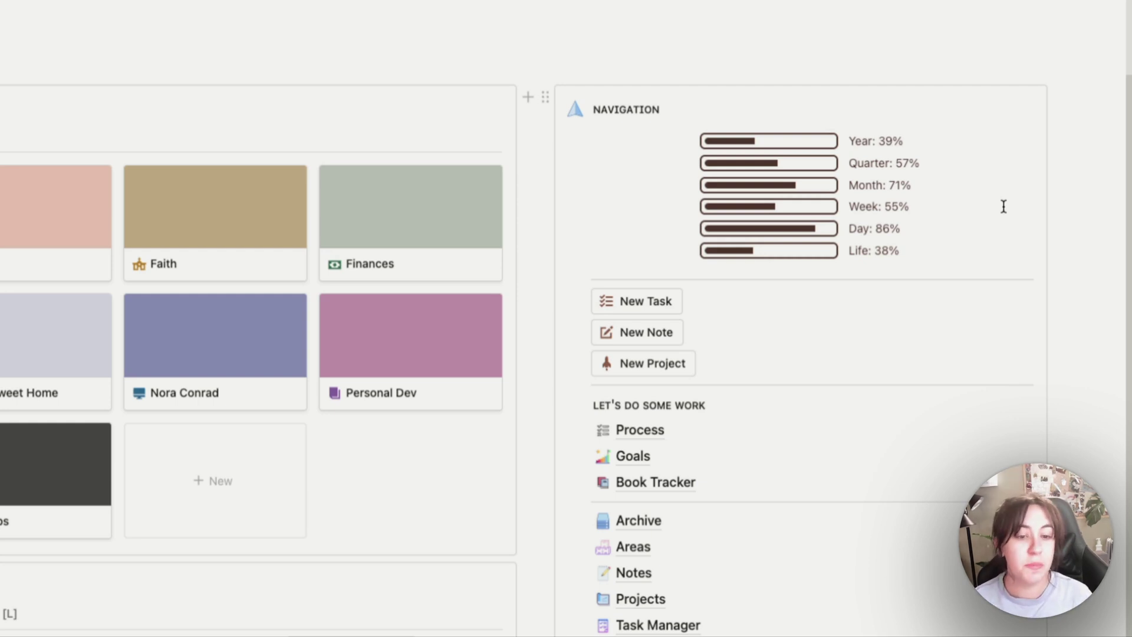
{"action": "scroll", "coordinate": [1003, 206], "scroll_direction": "down", "scroll_amount": 1}
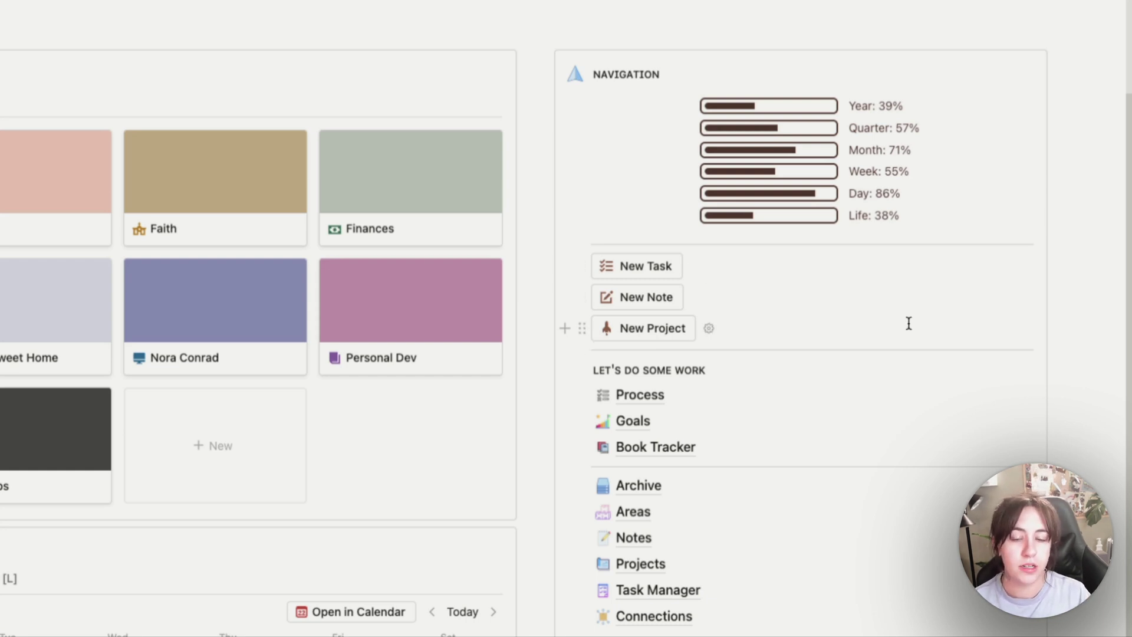
{"action": "scroll", "coordinate": [909, 323], "scroll_direction": "down", "scroll_amount": 3}
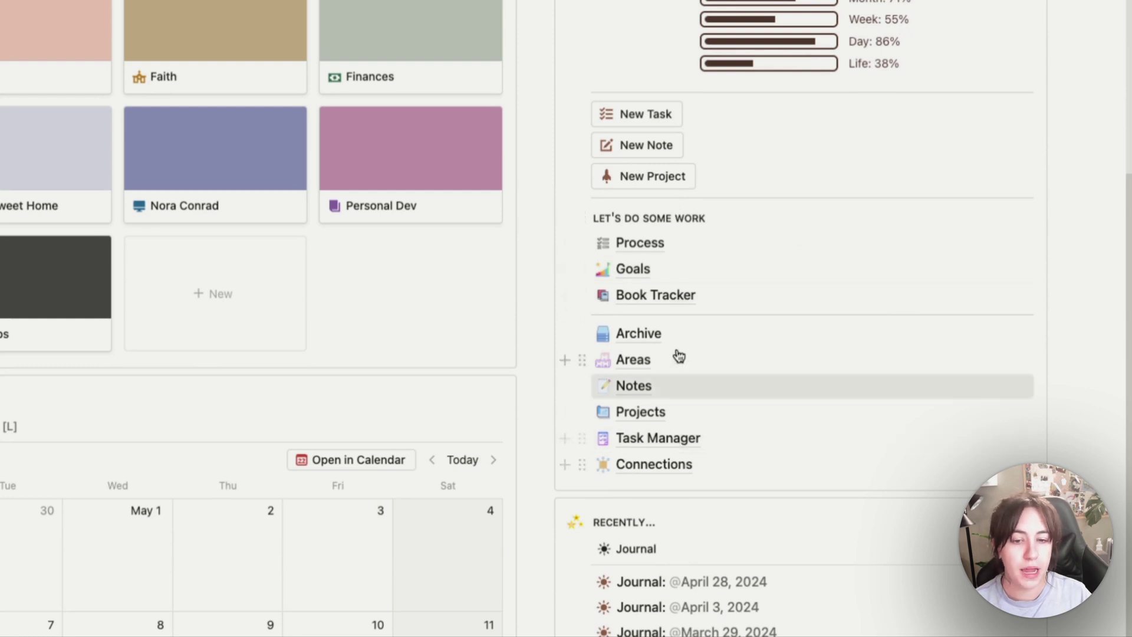
{"action": "left_click", "coordinate": [653, 252]}
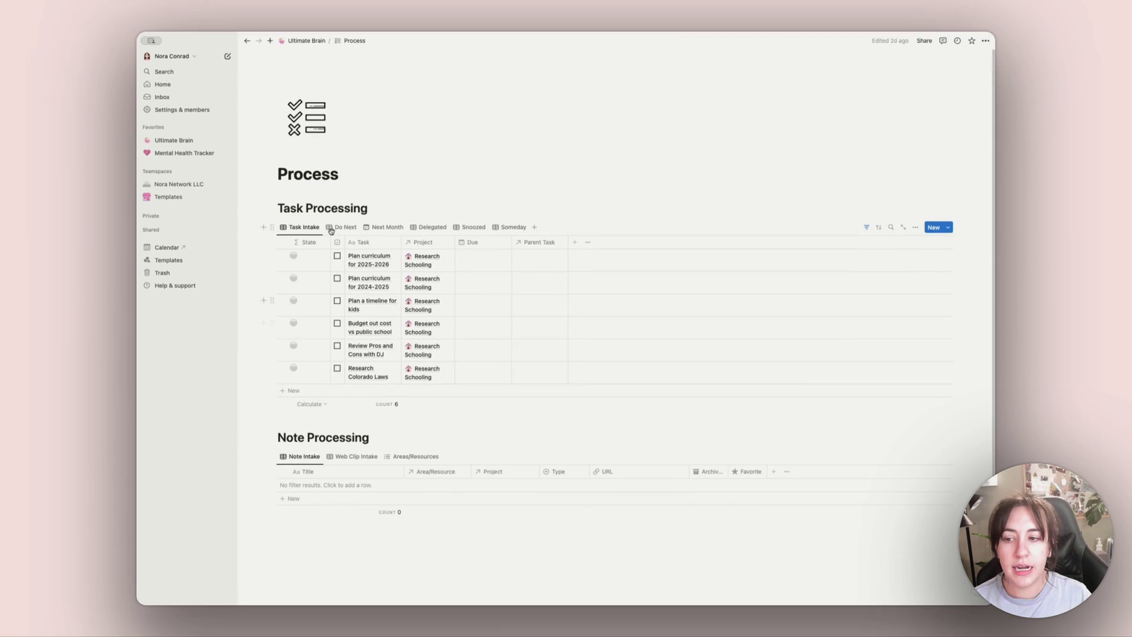
{"action": "left_click", "coordinate": [299, 232]}
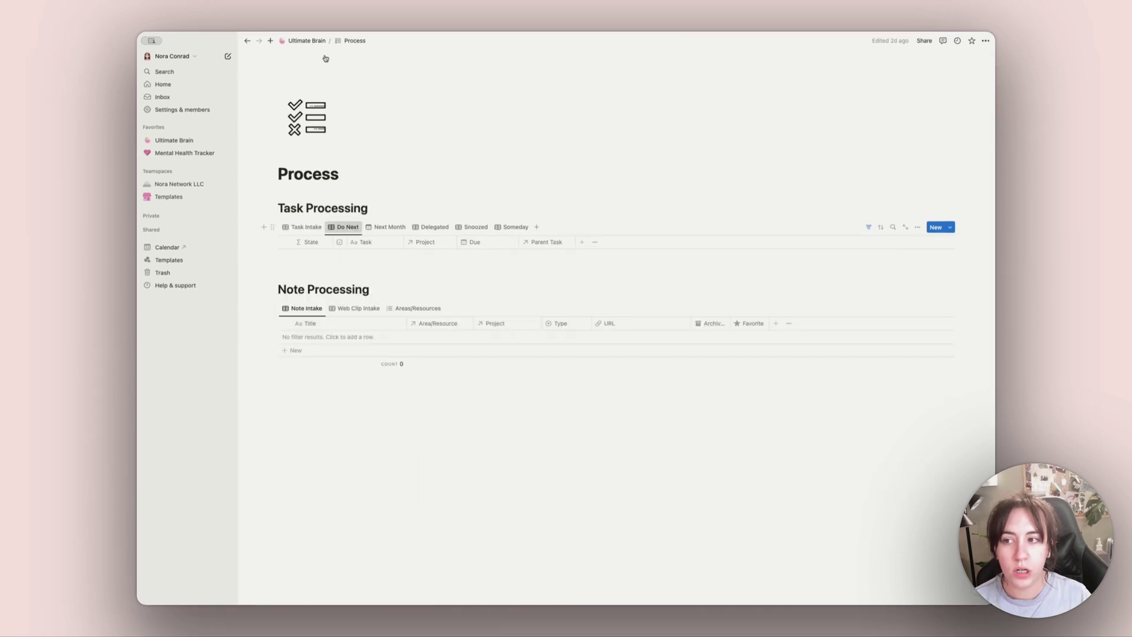
Step: Return to the Ultimate Brain dashboard and open the Goals page to review the Quarter 2 micro goals and open goals
{"action": "left_click", "coordinate": [304, 41]}
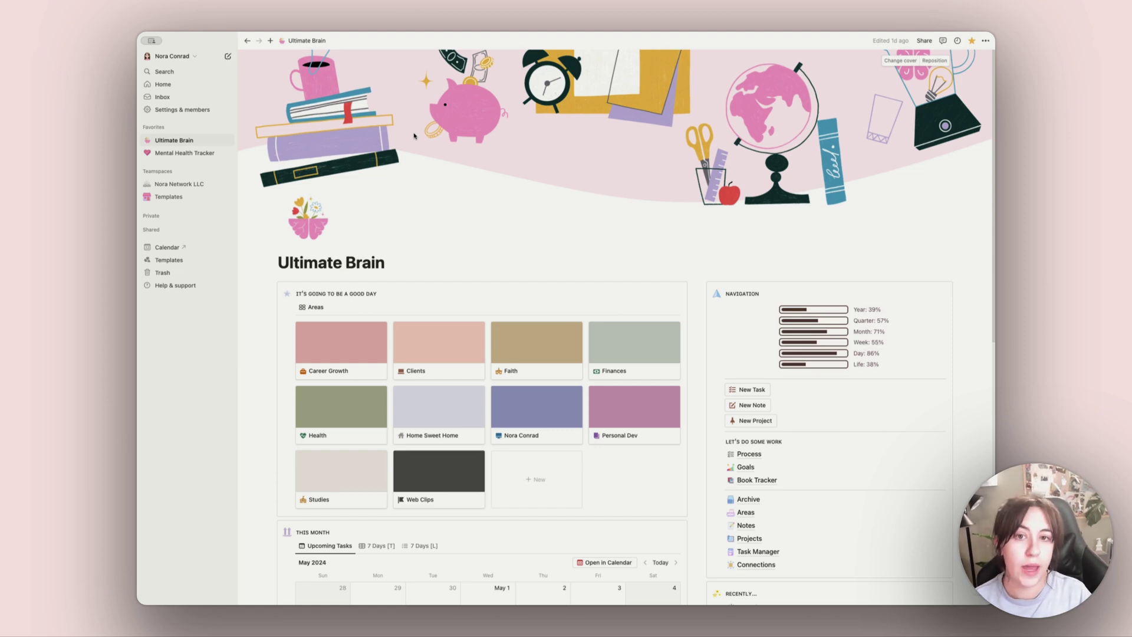
{"action": "scroll", "coordinate": [540, 148], "scroll_direction": "down", "scroll_amount": 3}
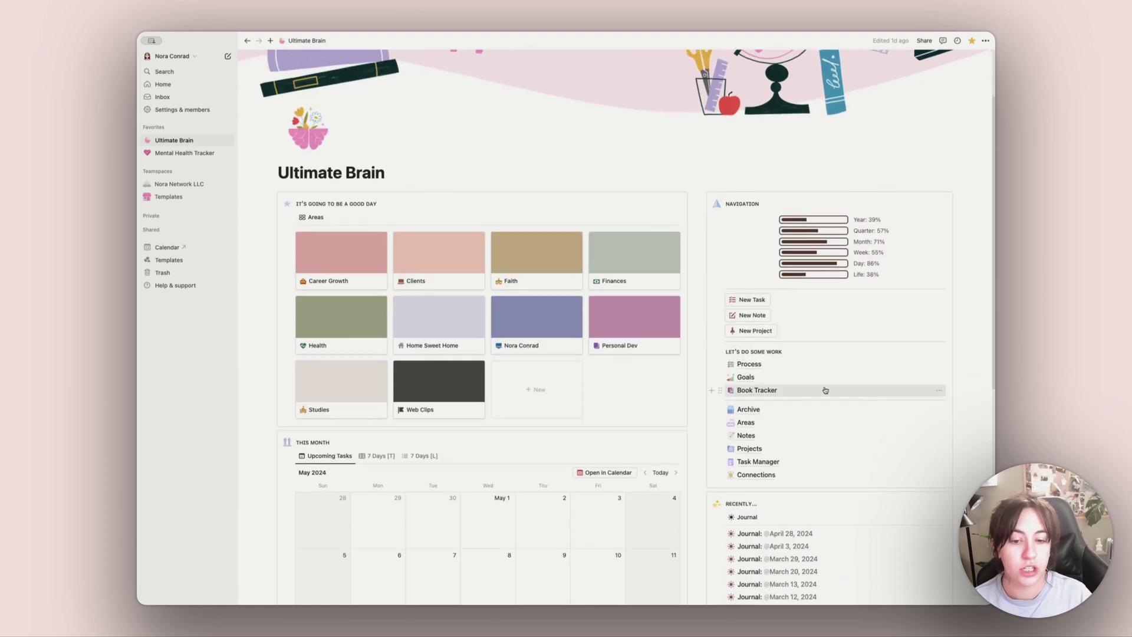
{"action": "mouse_move", "coordinate": [755, 379]}
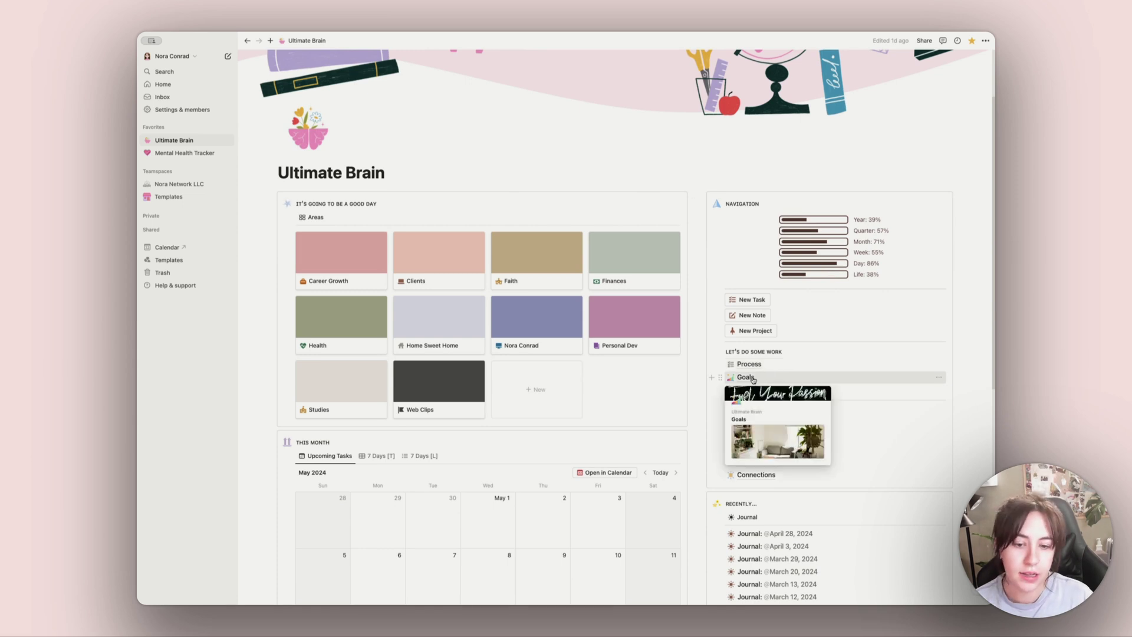
{"action": "left_click", "coordinate": [746, 377]}
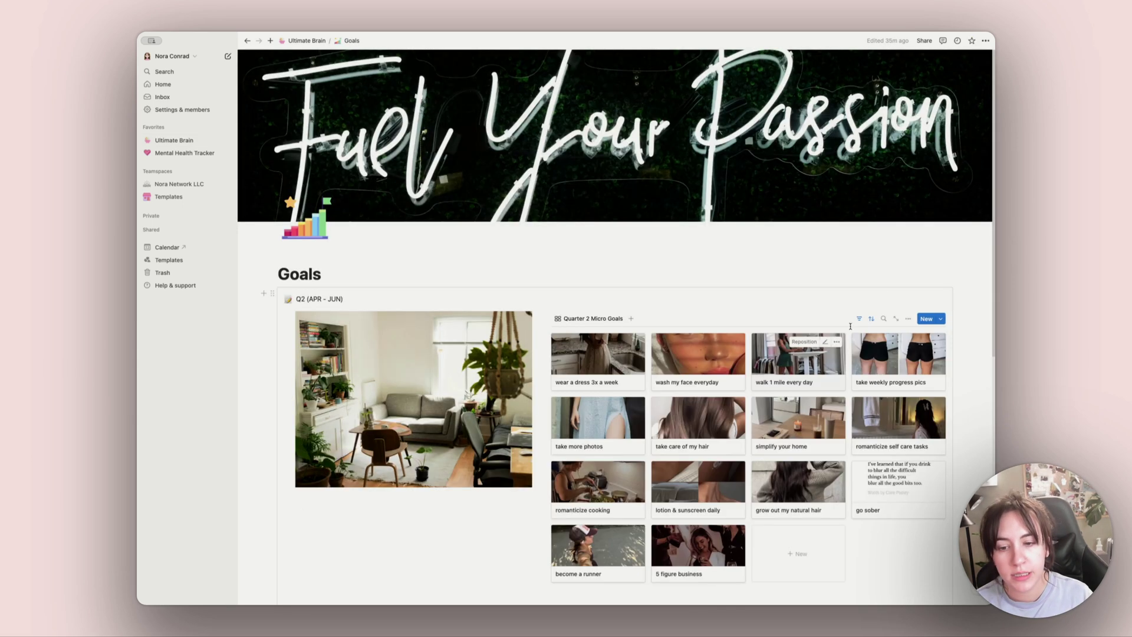
{"action": "scroll", "coordinate": [896, 274], "scroll_direction": "down", "scroll_amount": 5}
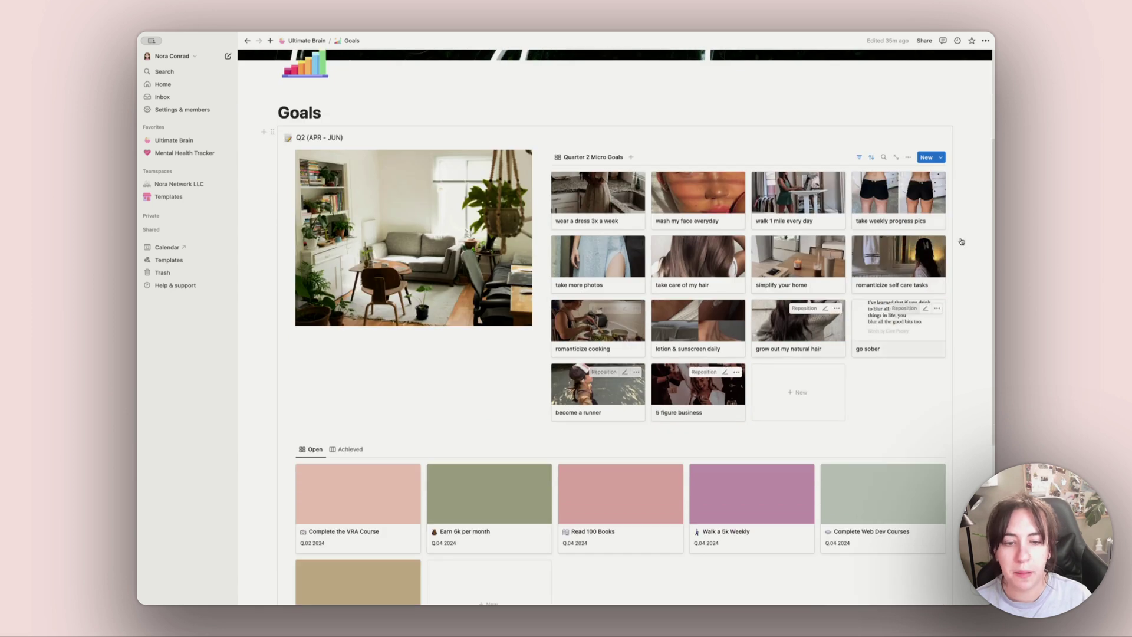
{"action": "scroll", "coordinate": [855, 258], "scroll_direction": "down", "scroll_amount": 5}
{"action": "scroll", "coordinate": [873, 230], "scroll_direction": "up", "scroll_amount": 3}
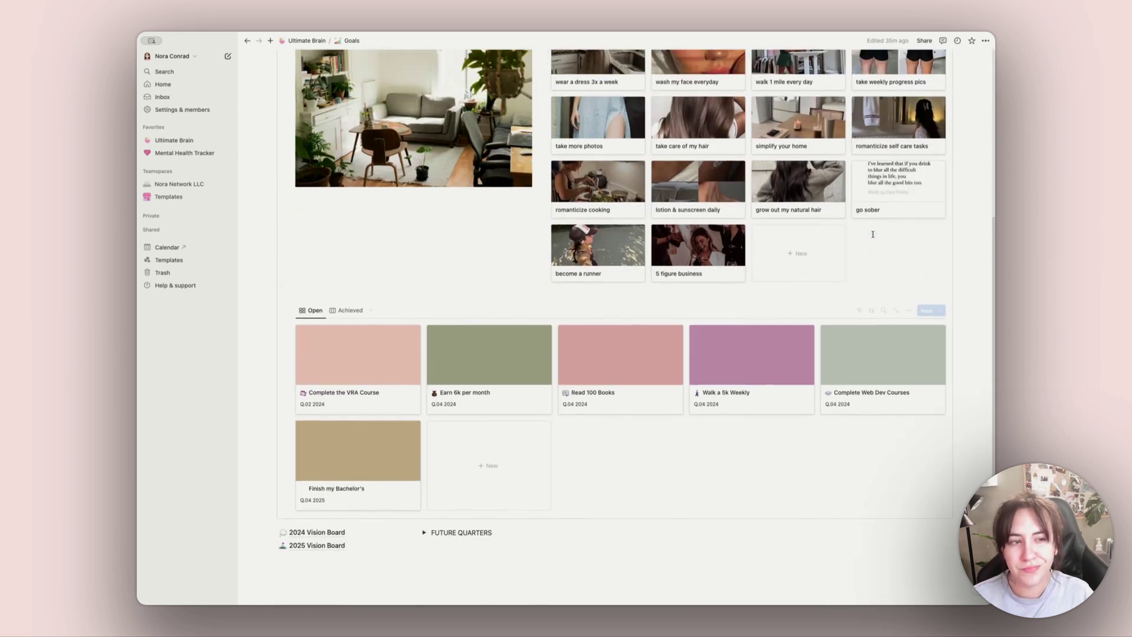
{"action": "scroll", "coordinate": [872, 235], "scroll_direction": "down", "scroll_amount": 3}
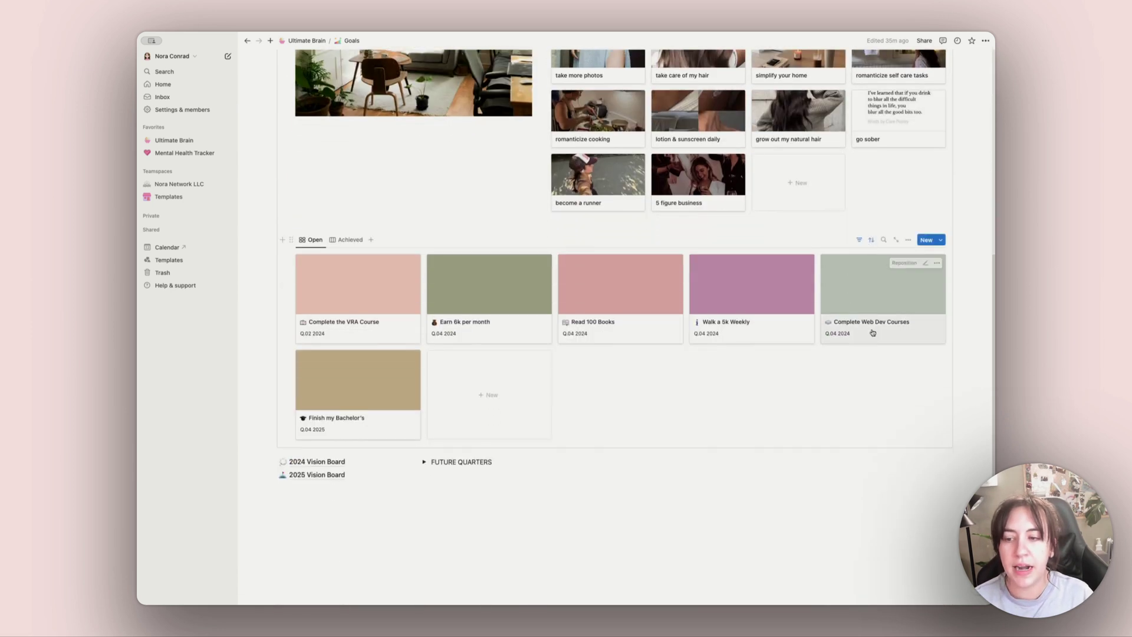
{"action": "scroll", "coordinate": [377, 295], "scroll_direction": "down", "scroll_amount": 1}
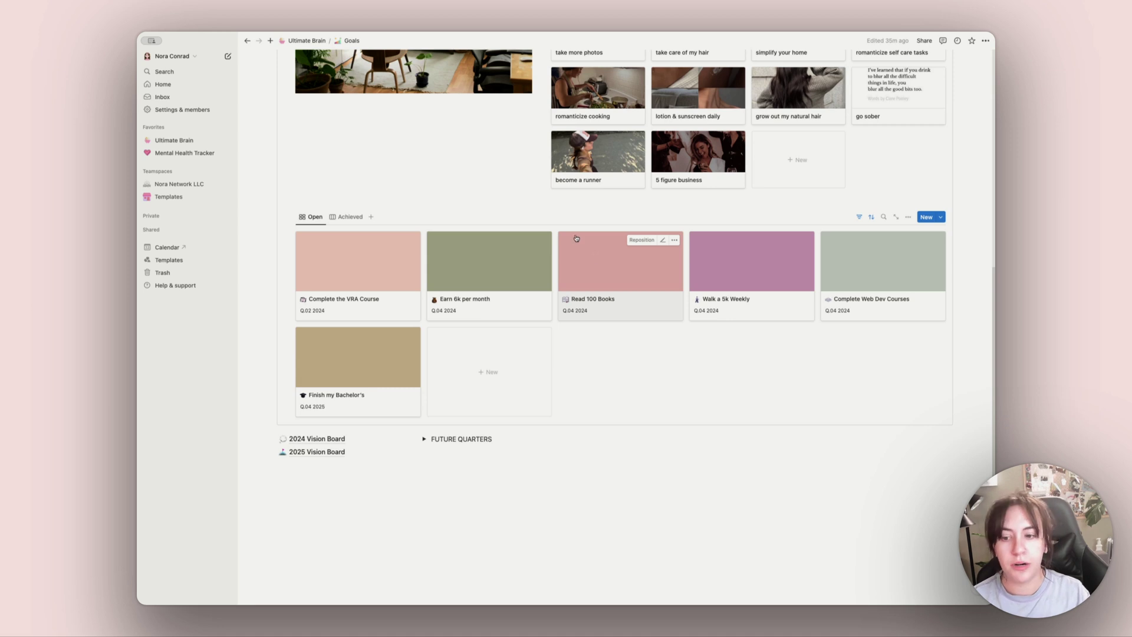
Step: Open the "Complete the VRA Course" goal as a full page and review its milestones, goal projects and progress
{"action": "left_click", "coordinate": [376, 303]}
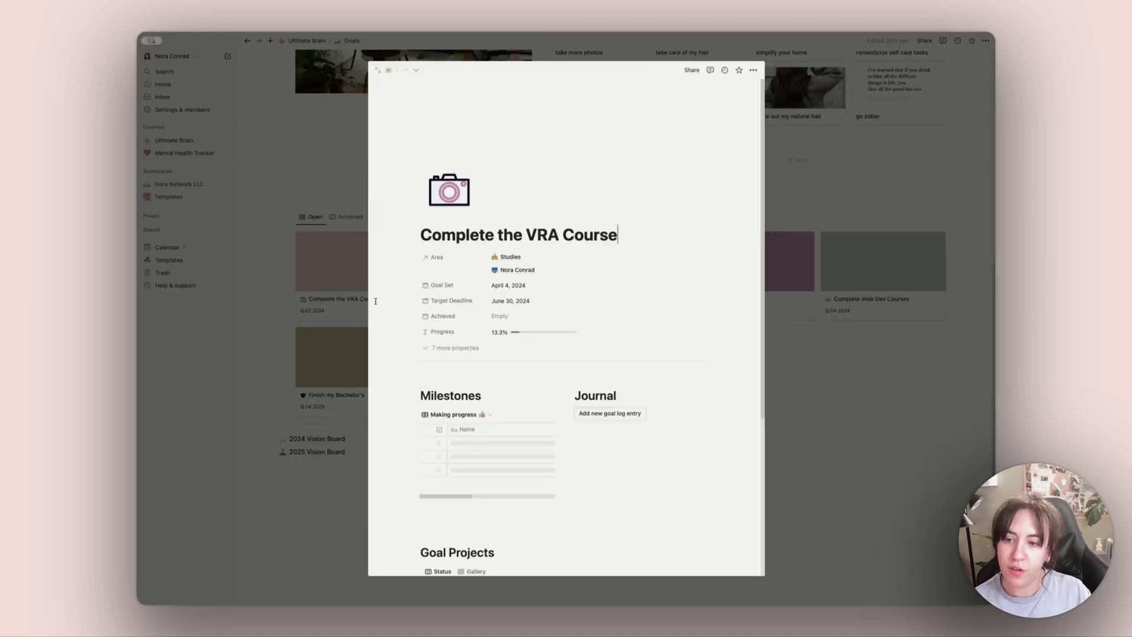
{"action": "scroll", "coordinate": [590, 286], "scroll_direction": "down", "scroll_amount": 2}
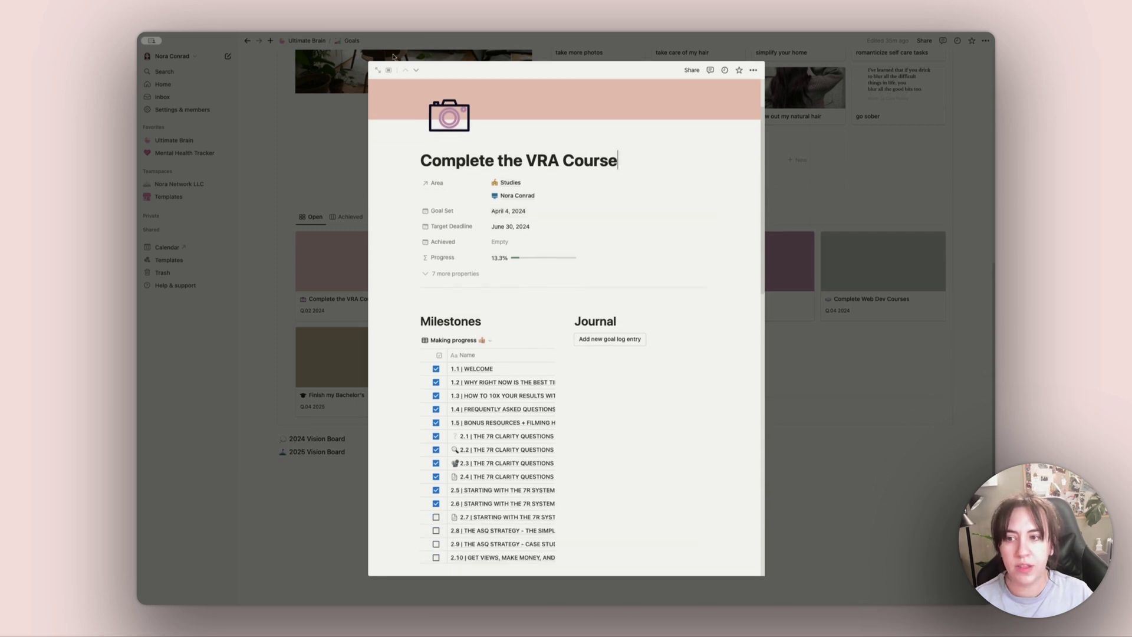
{"action": "left_click", "coordinate": [380, 71]}
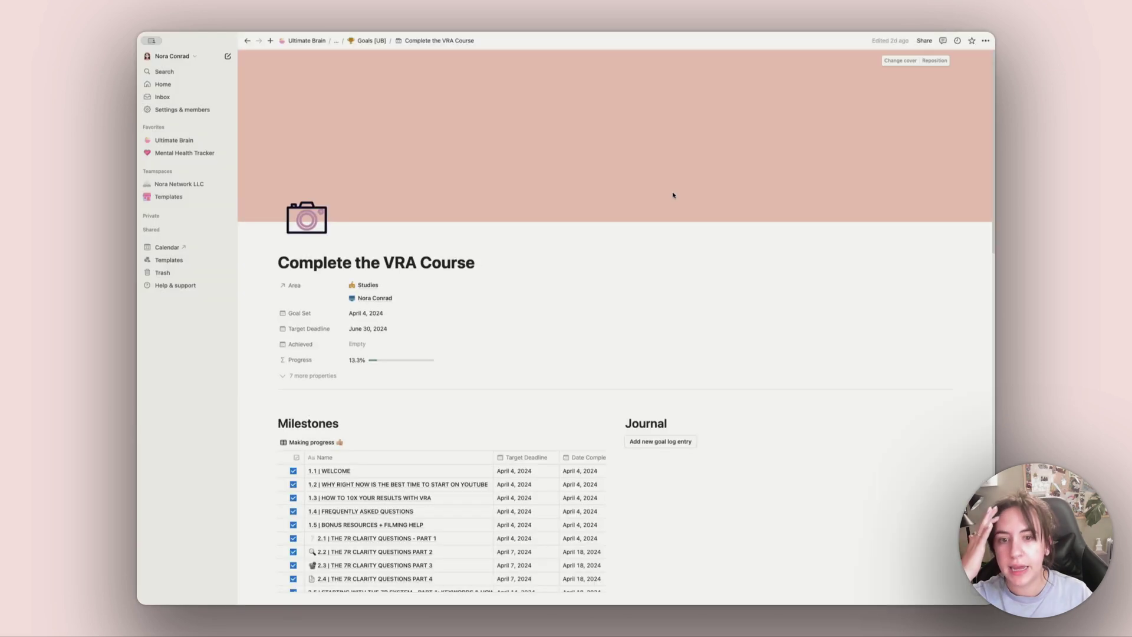
{"action": "scroll", "coordinate": [678, 210], "scroll_direction": "down", "scroll_amount": 7}
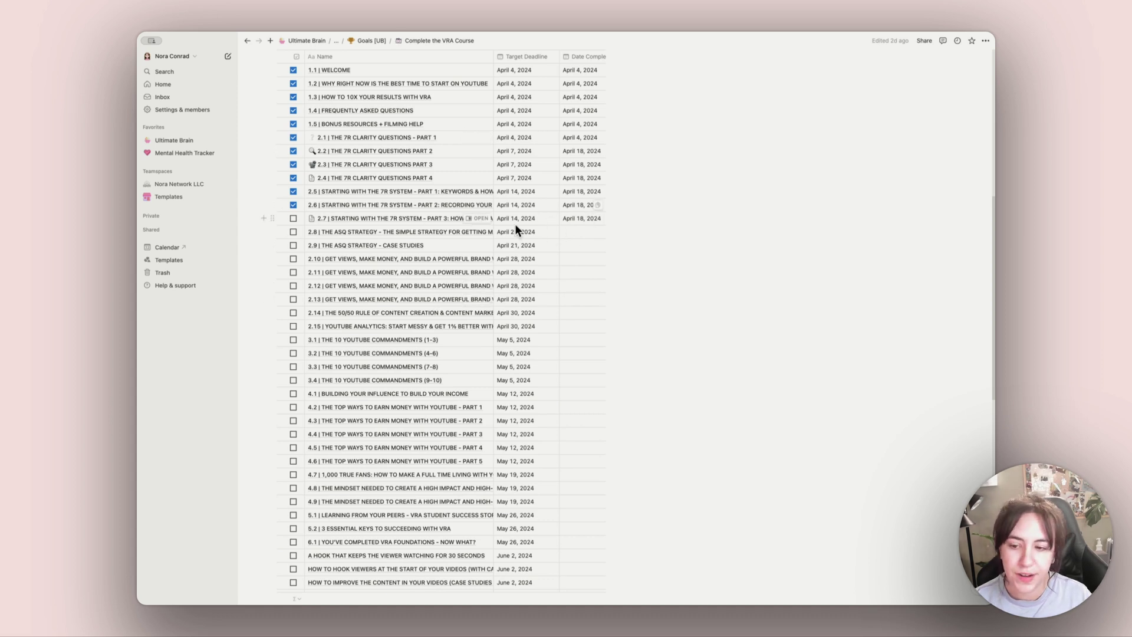
{"action": "scroll", "coordinate": [522, 241], "scroll_direction": "down", "scroll_amount": 3}
{"action": "scroll", "coordinate": [524, 250], "scroll_direction": "down", "scroll_amount": 6}
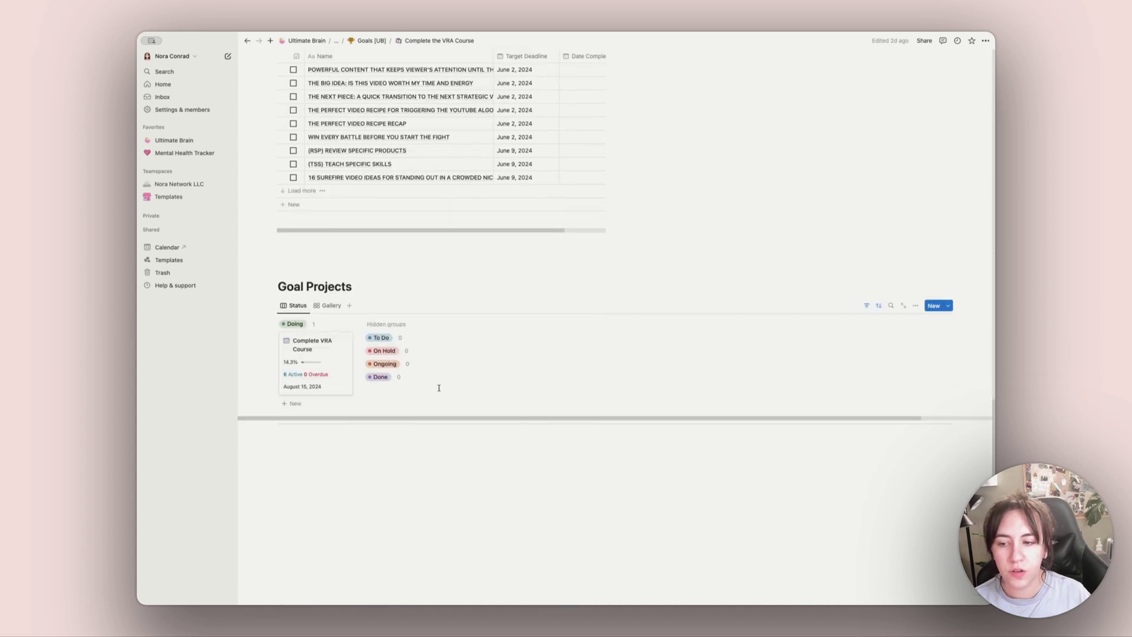
{"action": "scroll", "coordinate": [439, 387], "scroll_direction": "up", "scroll_amount": 13}
{"action": "scroll", "coordinate": [441, 382], "scroll_direction": "up", "scroll_amount": 3}
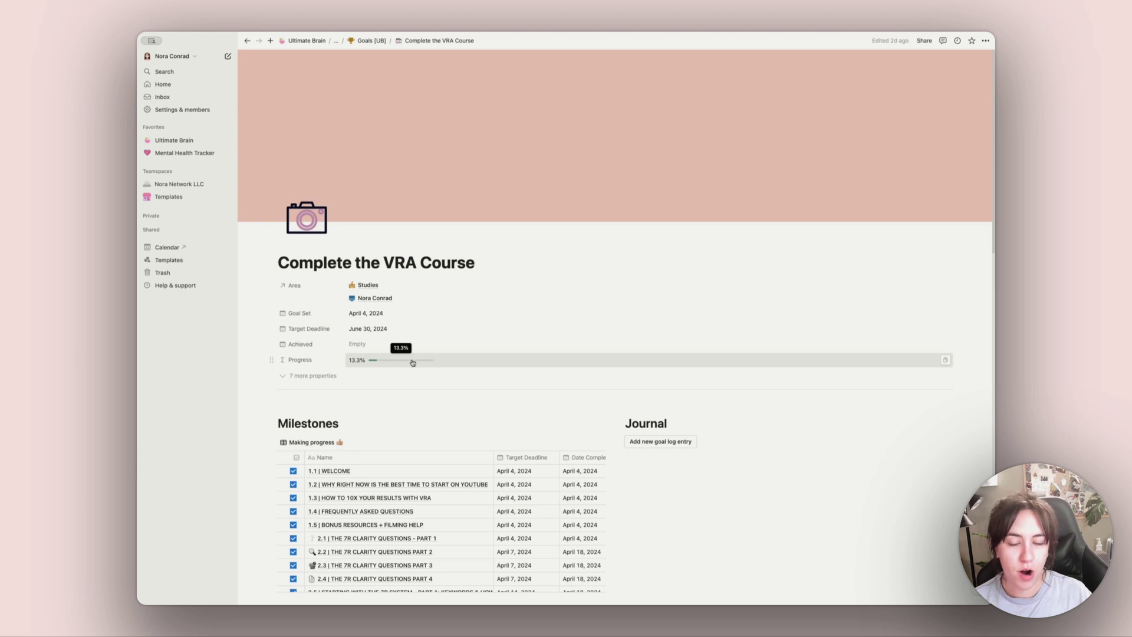
Step: Go back to the Ultimate Brain dashboard and open the Book Tracker page
{"action": "left_click", "coordinate": [248, 41]}
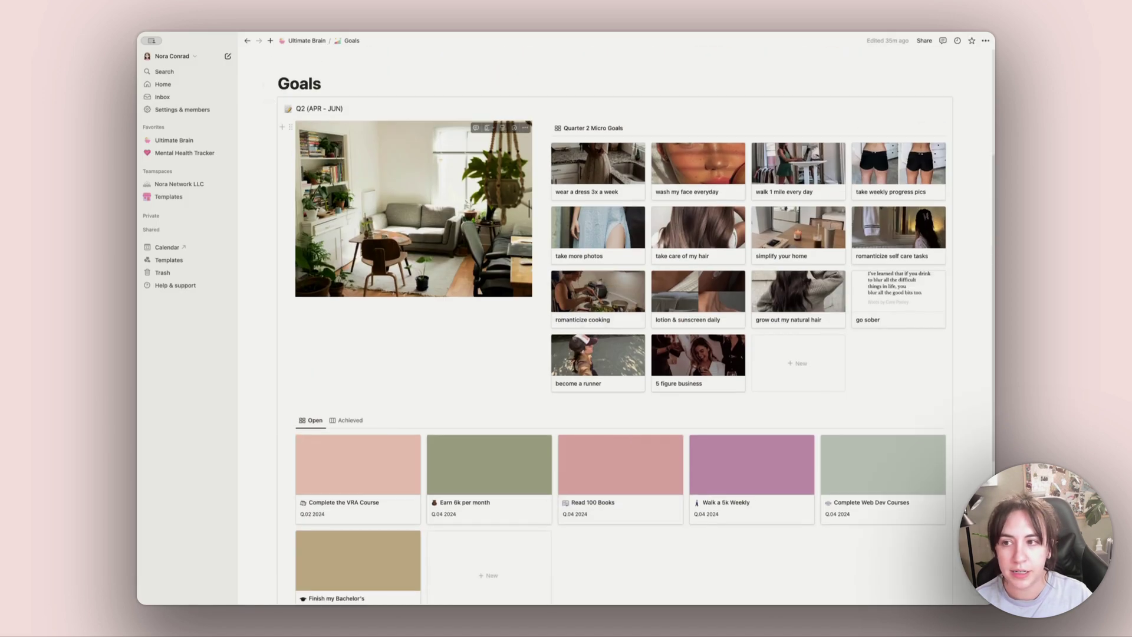
{"action": "left_click", "coordinate": [305, 41]}
{"action": "left_click", "coordinate": [758, 413]}
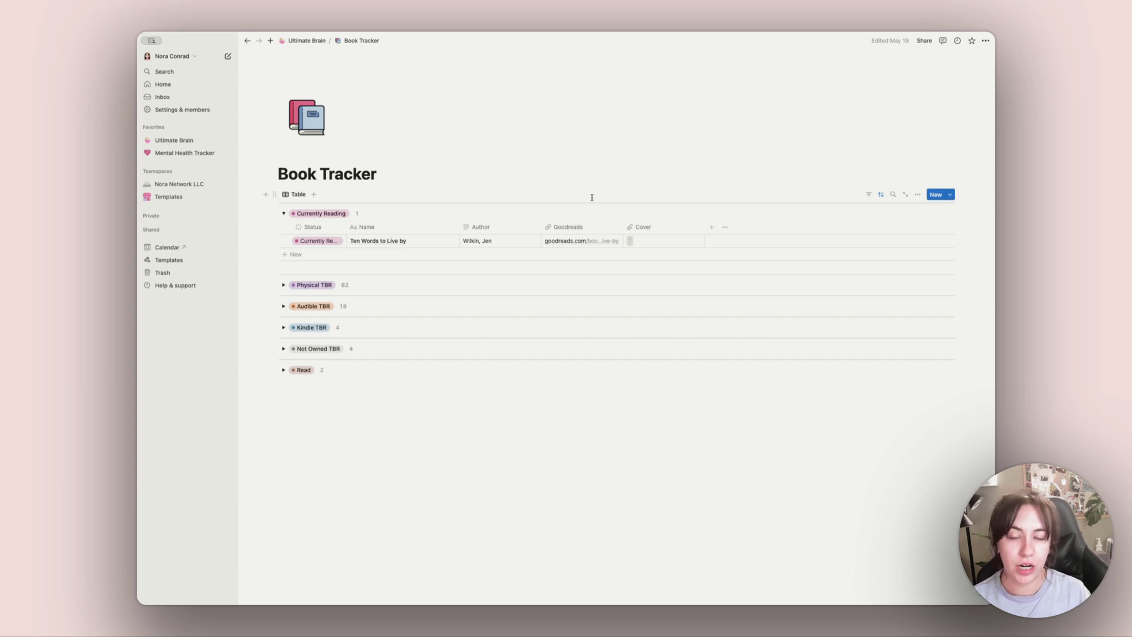
Step: From the dashboard, open the Archive page and view its Areas [UB] database in the Areas view
{"action": "left_click", "coordinate": [305, 41]}
{"action": "left_click", "coordinate": [735, 417]}
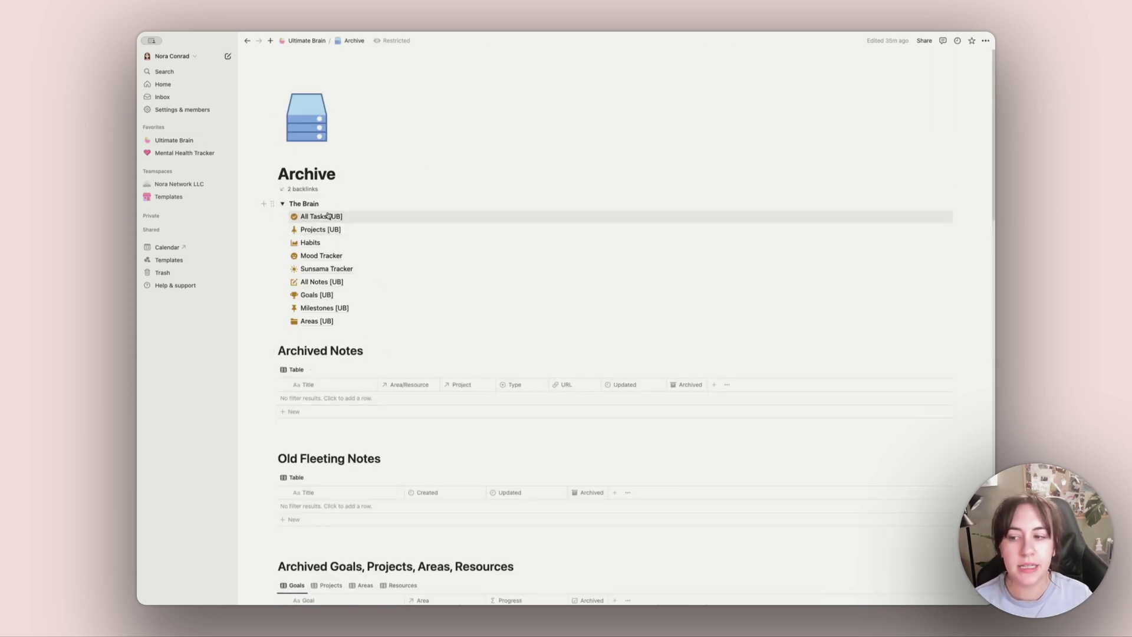
{"action": "mouse_move", "coordinate": [325, 326]}
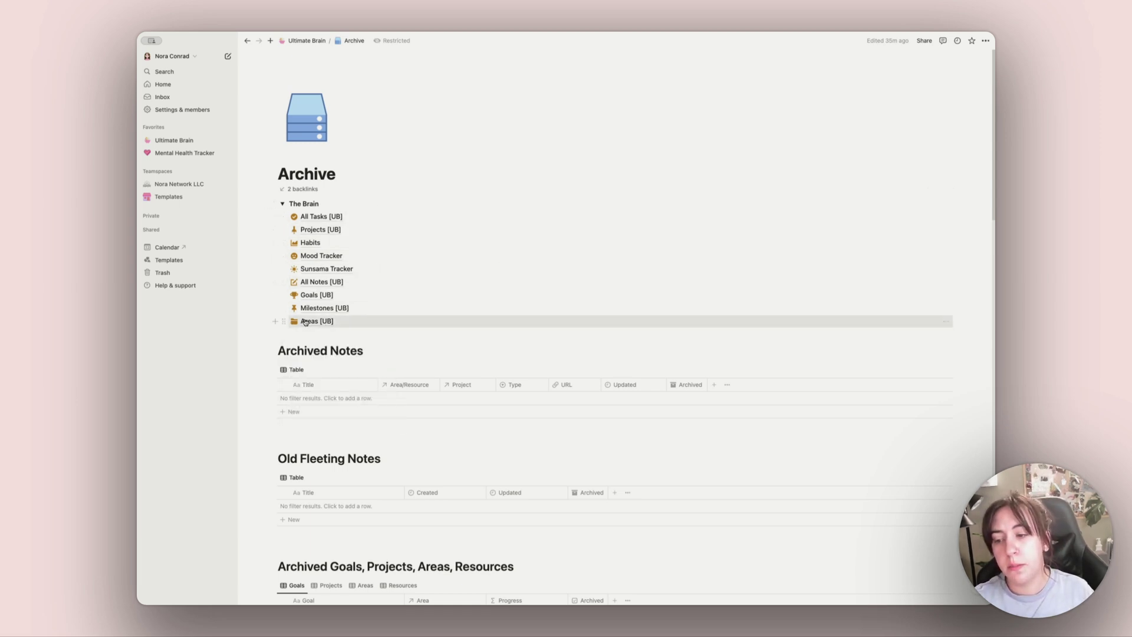
{"action": "left_click", "coordinate": [309, 322]}
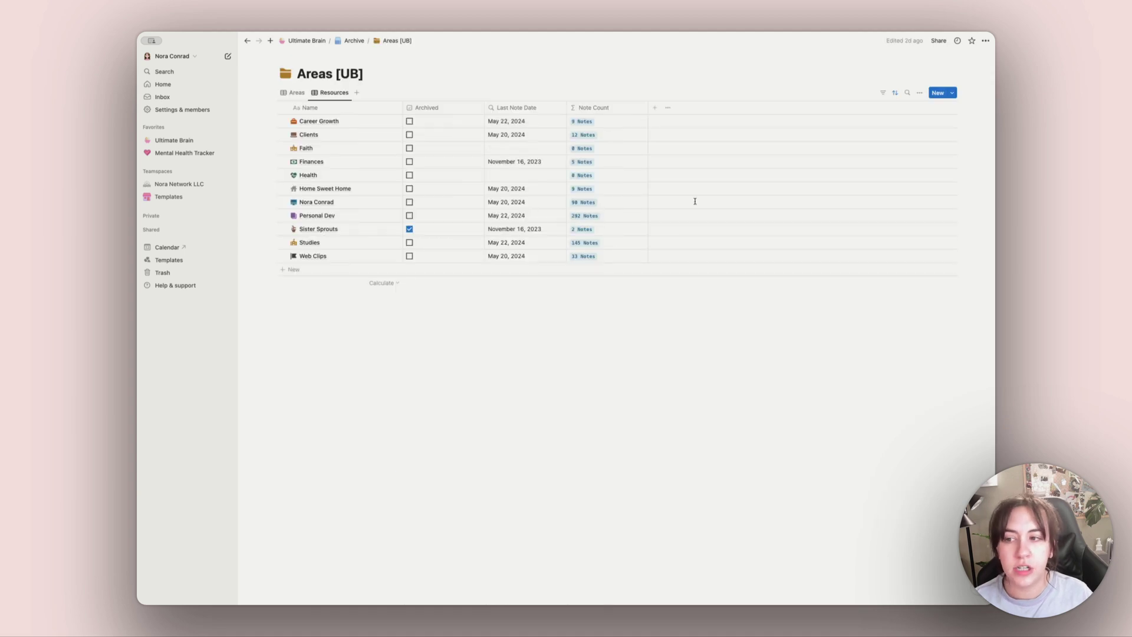
{"action": "left_click", "coordinate": [294, 92]}
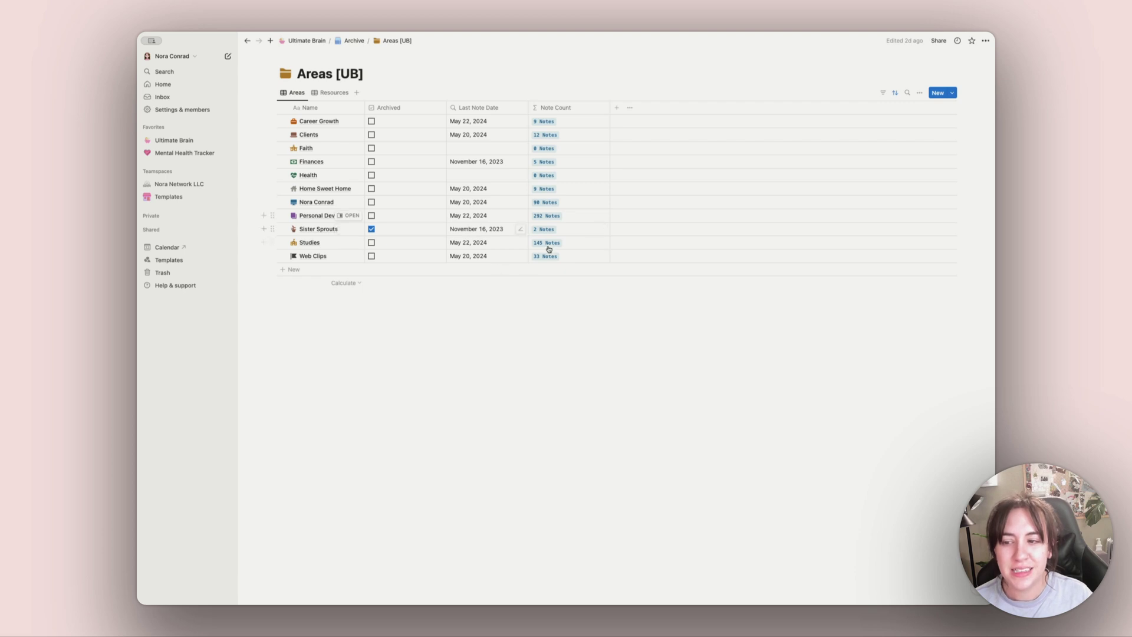
Step: Go back to the dashboard, look at the Areas page listing, and return to the dashboard
{"action": "key", "text": "super+bracketleft"}
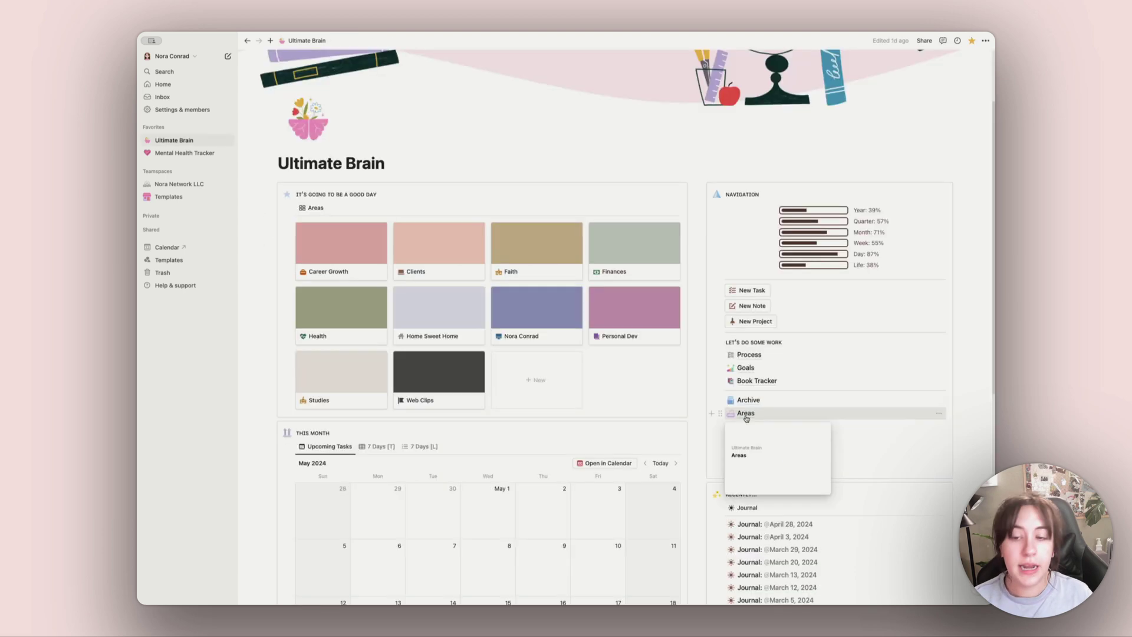
{"action": "left_click", "coordinate": [746, 414]}
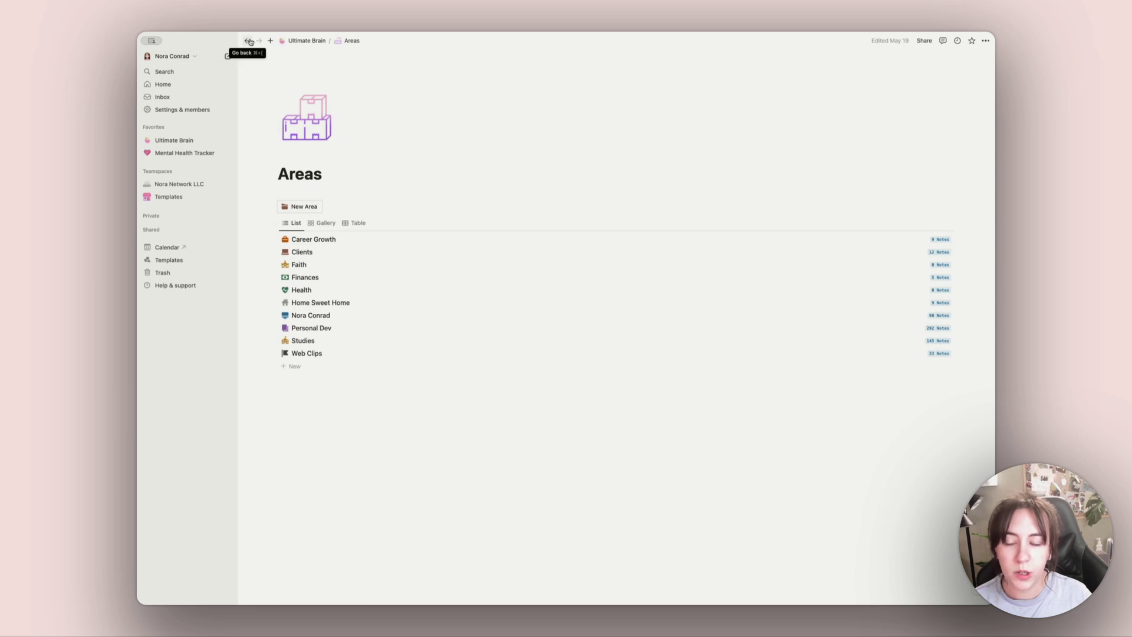
{"action": "left_click", "coordinate": [248, 42]}
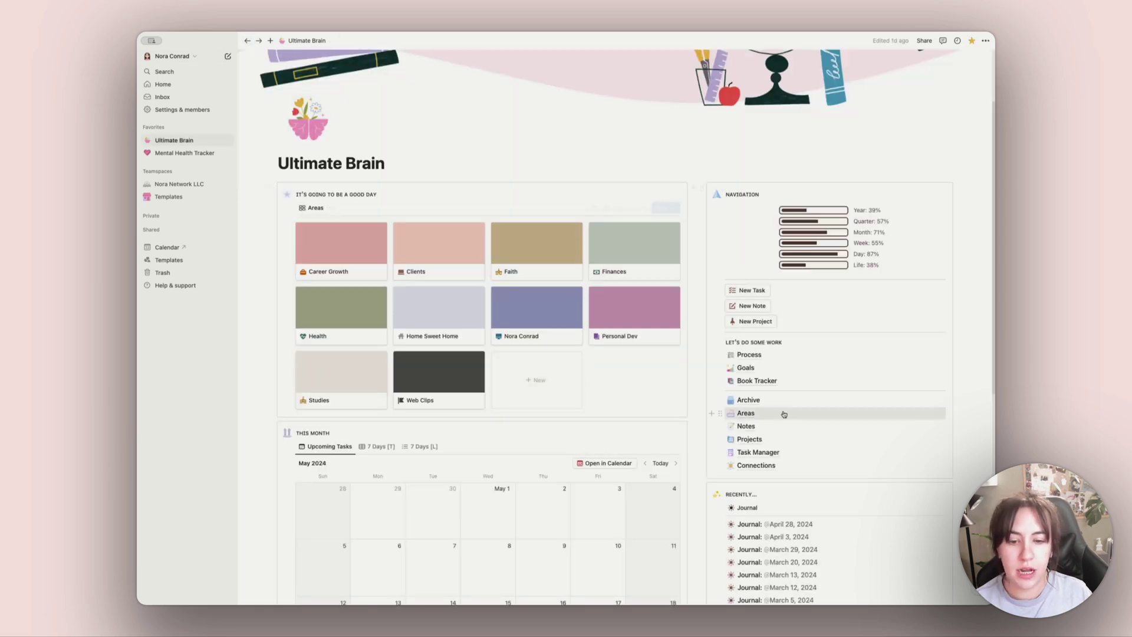
Step: View the Notes page from the dashboard, and go back through the dashboard to open the Projects page
{"action": "mouse_move", "coordinate": [749, 416]}
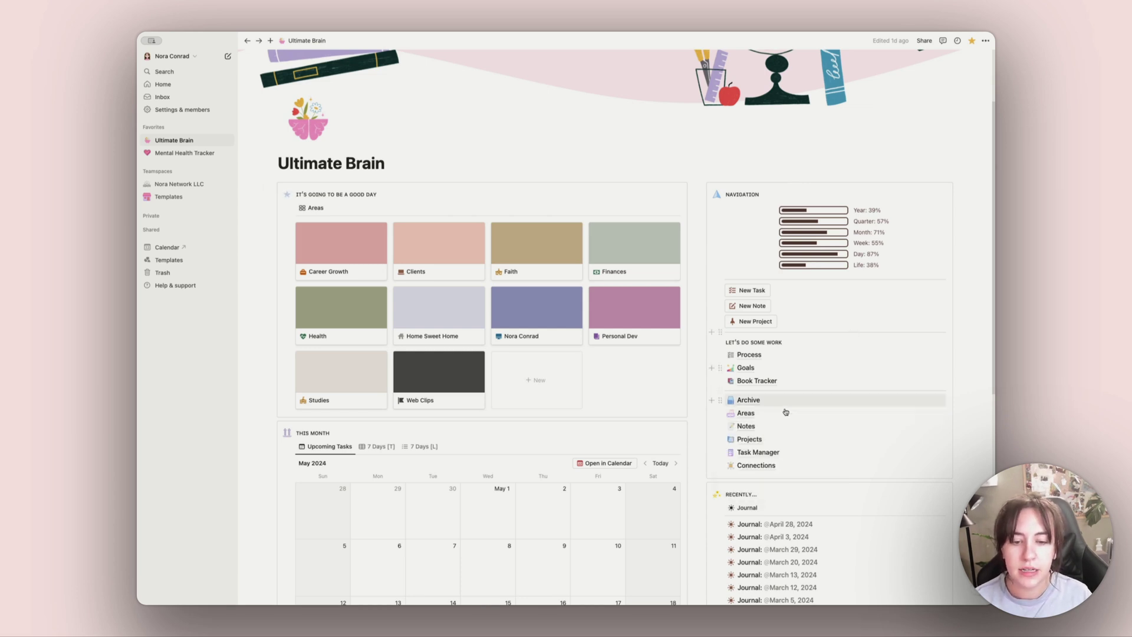
{"action": "left_click", "coordinate": [756, 427]}
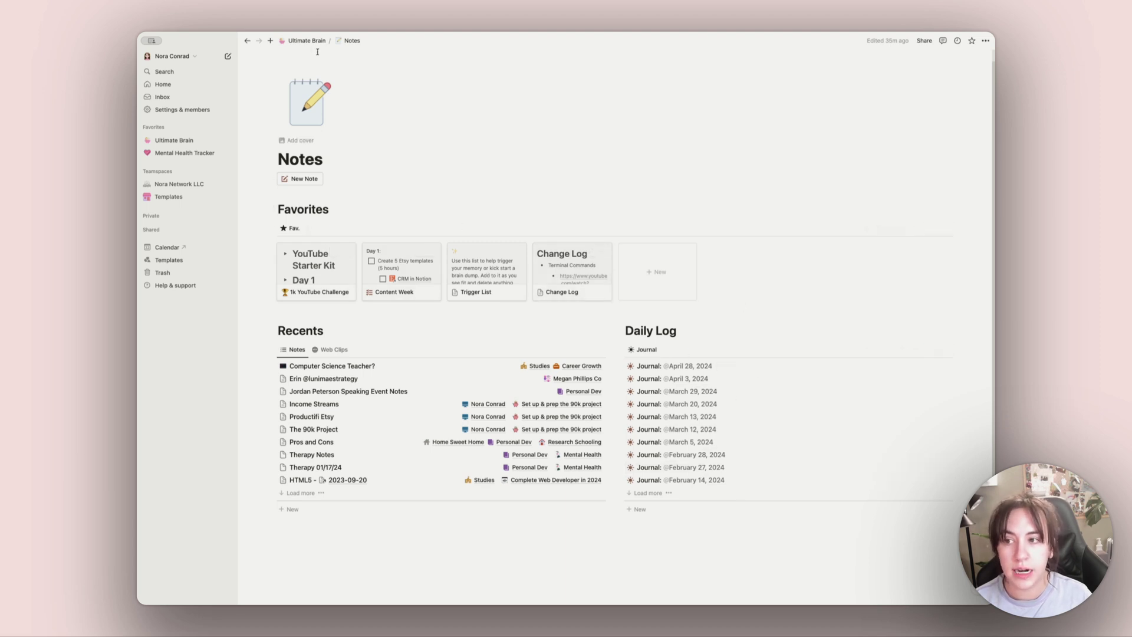
{"action": "left_click", "coordinate": [306, 41]}
{"action": "left_click", "coordinate": [761, 407]}
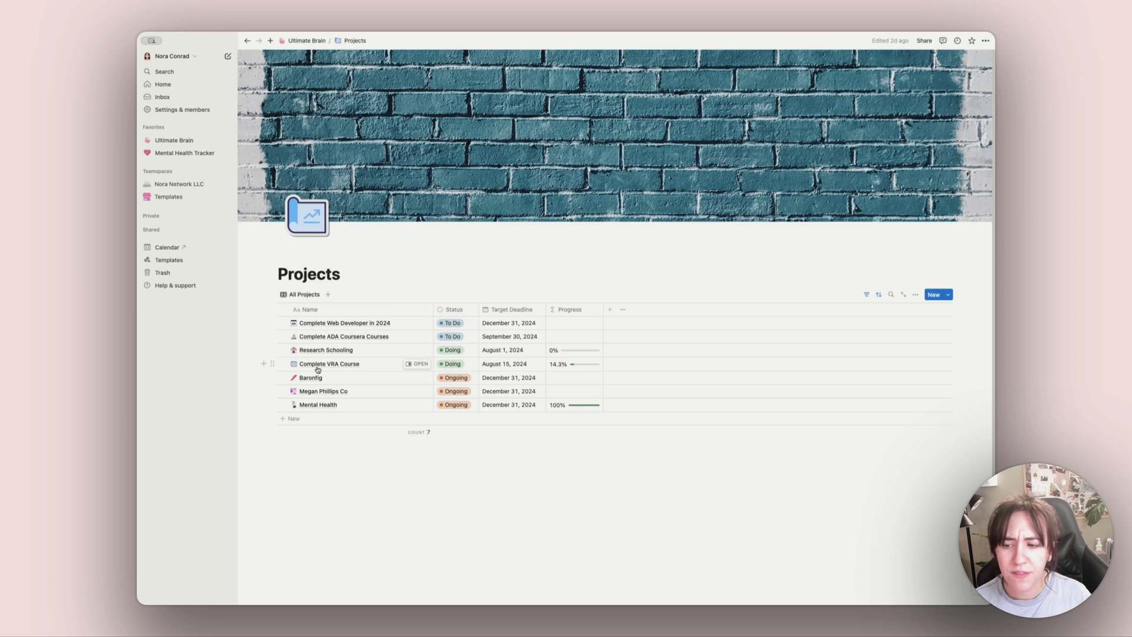
Step: Preview the Complete VRA Course project from the Projects table, and go back to the dashboard to open the Task Manager page
{"action": "left_click", "coordinate": [418, 363]}
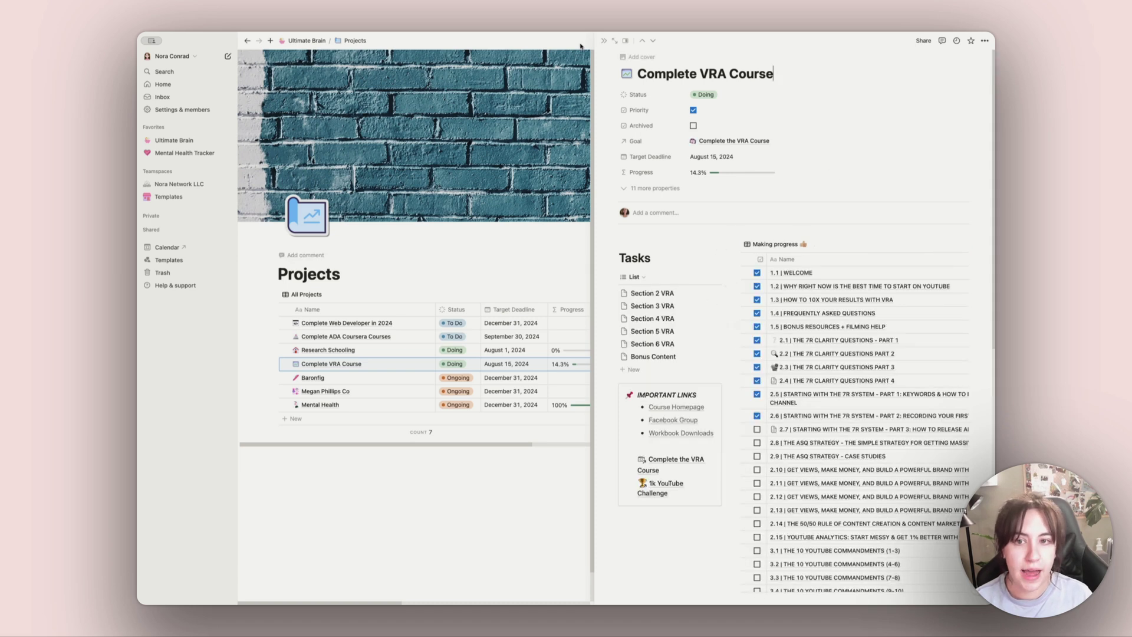
{"action": "mouse_move", "coordinate": [765, 485]}
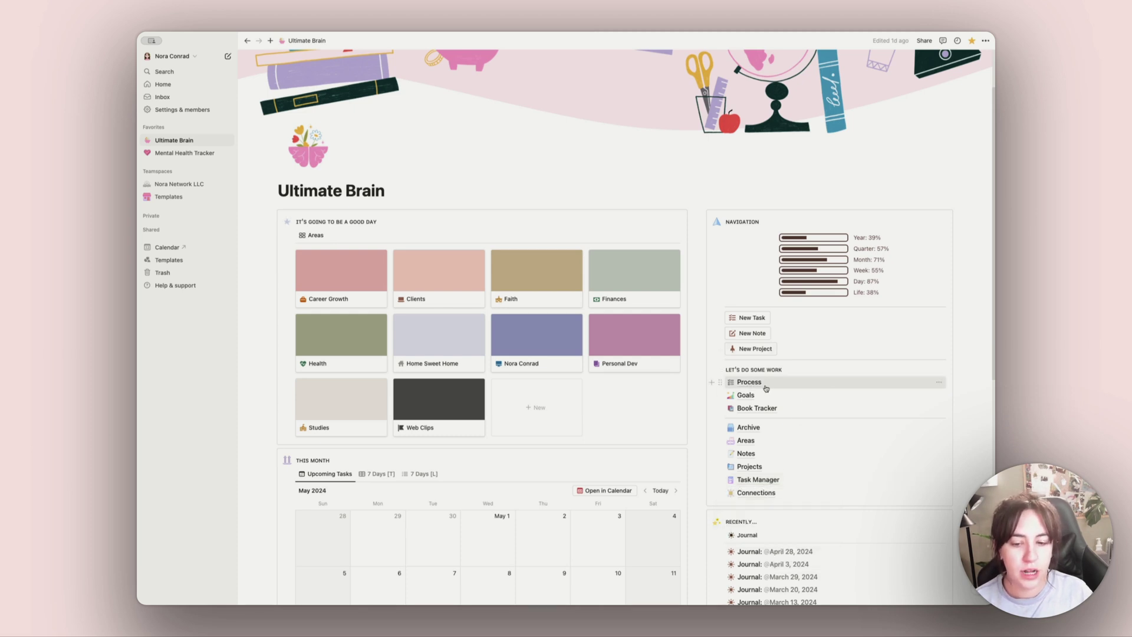
{"action": "scroll", "coordinate": [766, 388], "scroll_direction": "down", "scroll_amount": 3}
{"action": "left_click", "coordinate": [759, 358]}
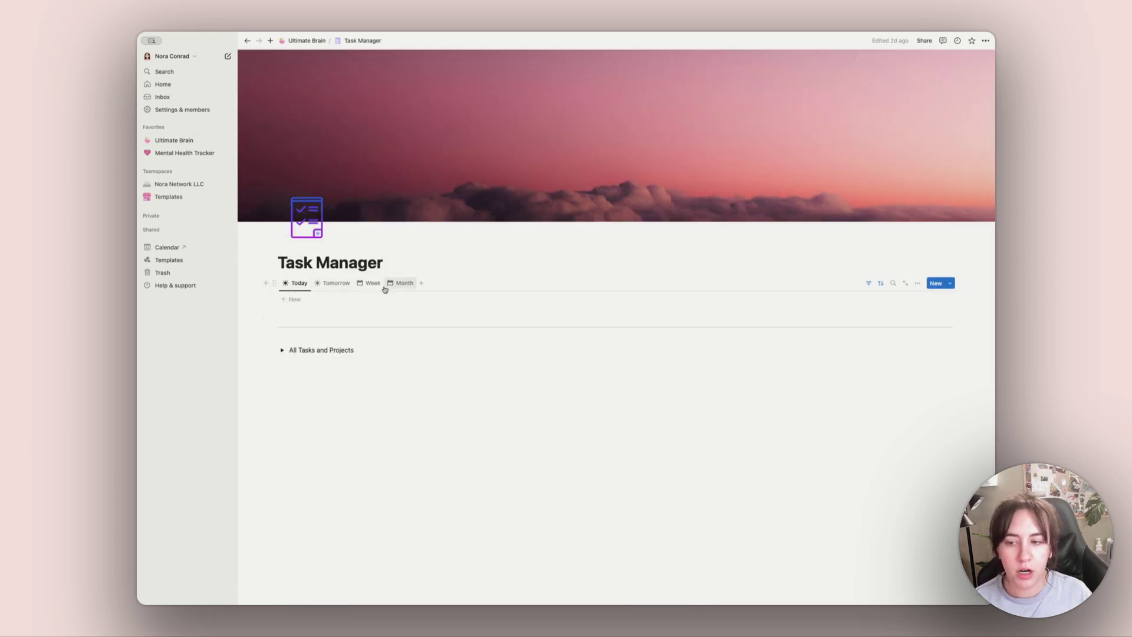
Step: Expand and collapse All Tasks and Projects on the Task Manager page, and return to the Ultimate Brain dashboard
{"action": "left_click", "coordinate": [282, 351]}
{"action": "left_click", "coordinate": [282, 350]}
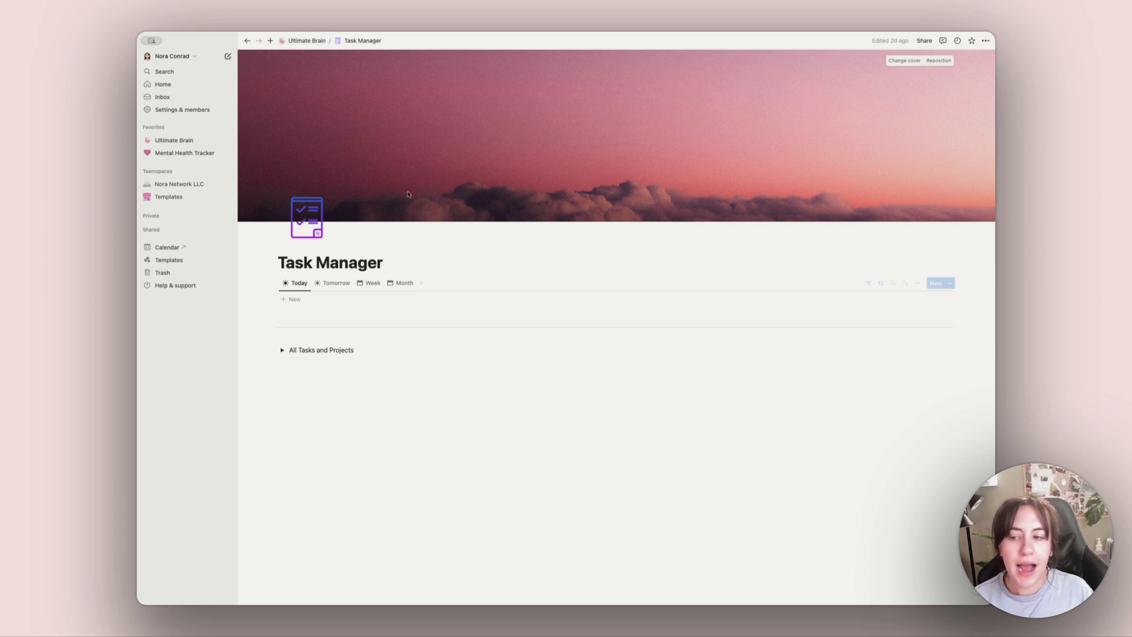
{"action": "left_click", "coordinate": [308, 41]}
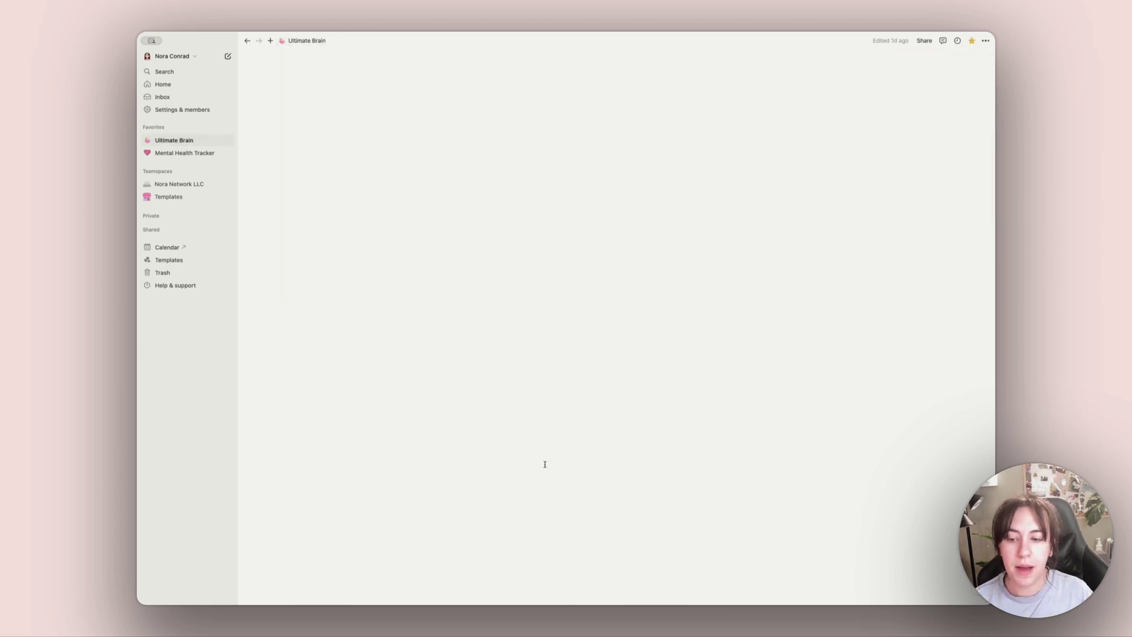
Step: Open the Connections page from the dashboard and look through its Themes gallery and Connections Data table
{"action": "scroll", "coordinate": [622, 445], "scroll_direction": "down", "scroll_amount": 3}
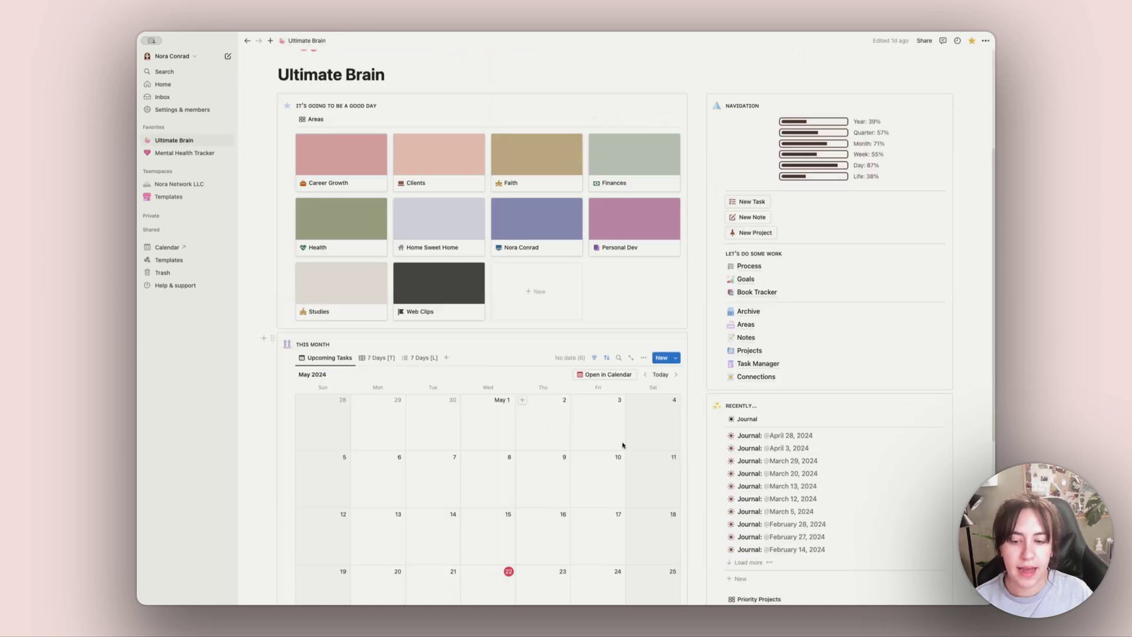
{"action": "left_click", "coordinate": [755, 378]}
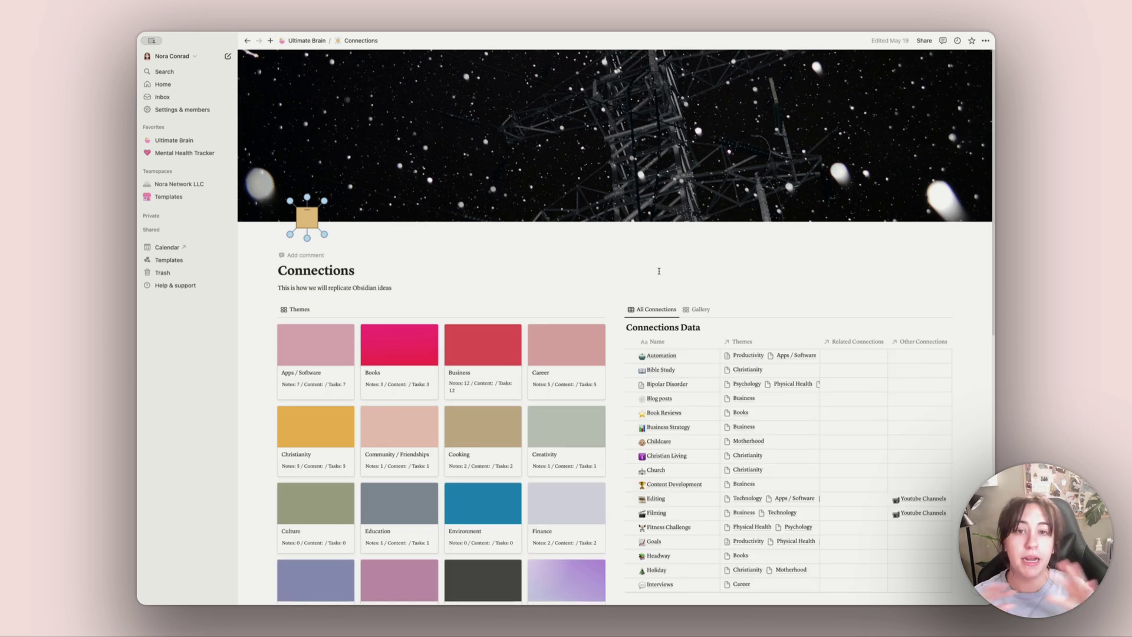
{"action": "scroll", "coordinate": [657, 271], "scroll_direction": "down", "scroll_amount": 3}
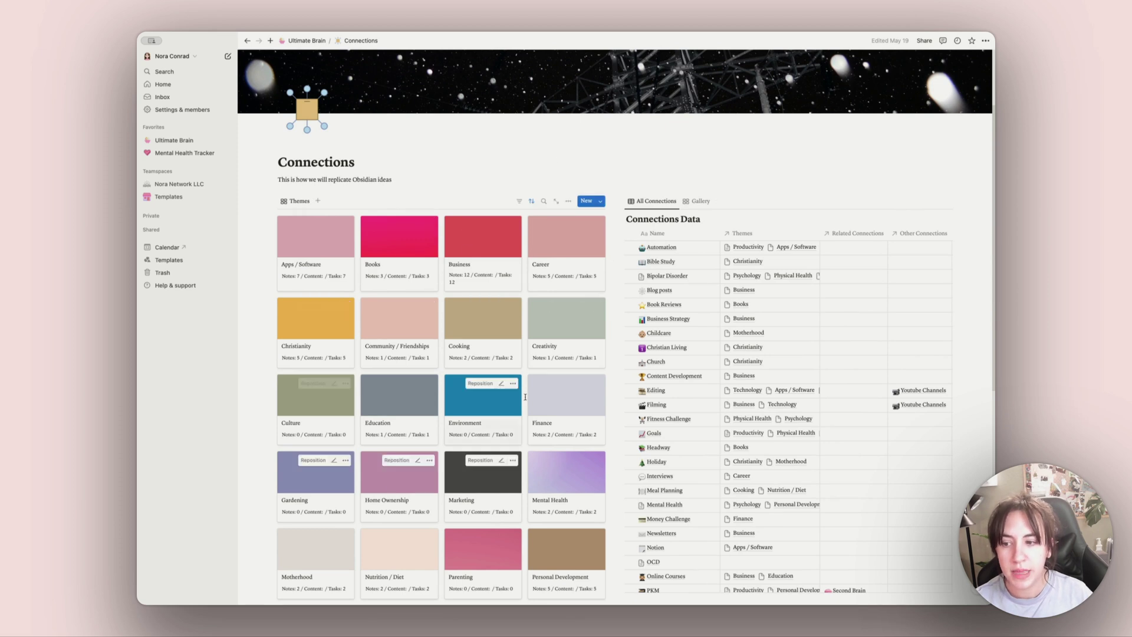
{"action": "scroll", "coordinate": [325, 253], "scroll_direction": "down", "scroll_amount": 4}
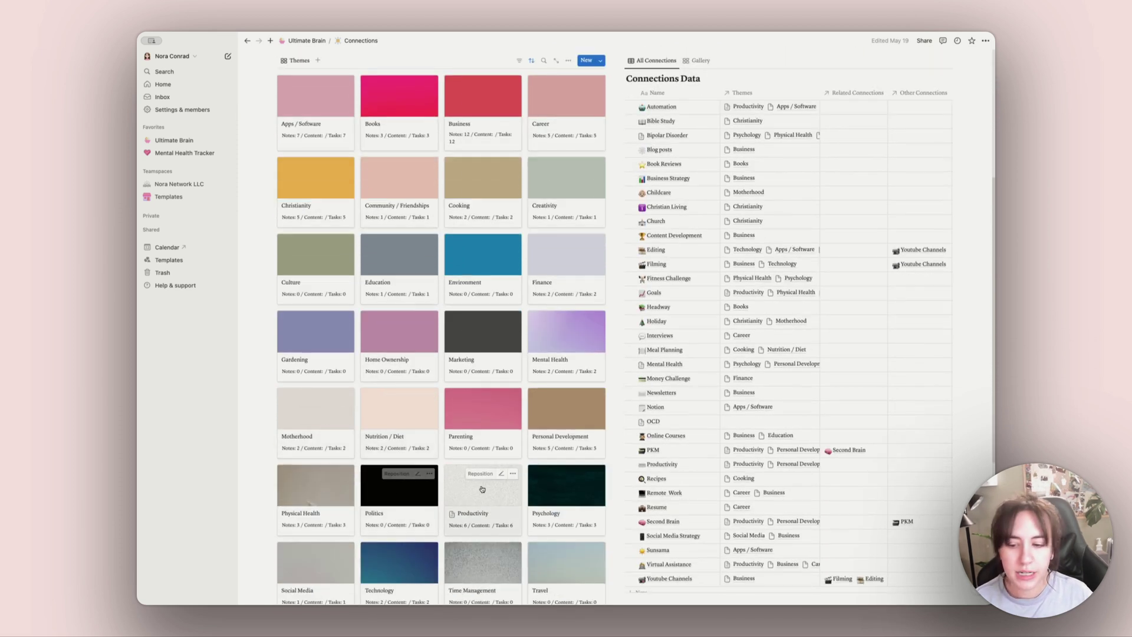
Step: Preview the Productivity theme from the Themes gallery, close it, and go back to the Ultimate Brain dashboard
{"action": "left_click", "coordinate": [482, 496]}
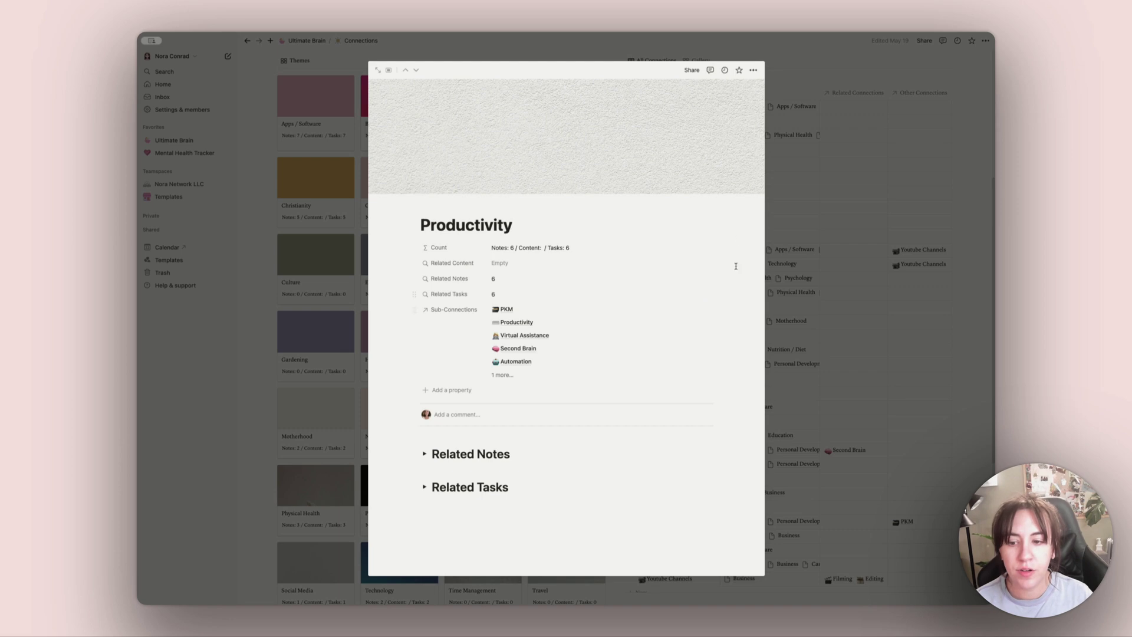
{"action": "left_click", "coordinate": [822, 284]}
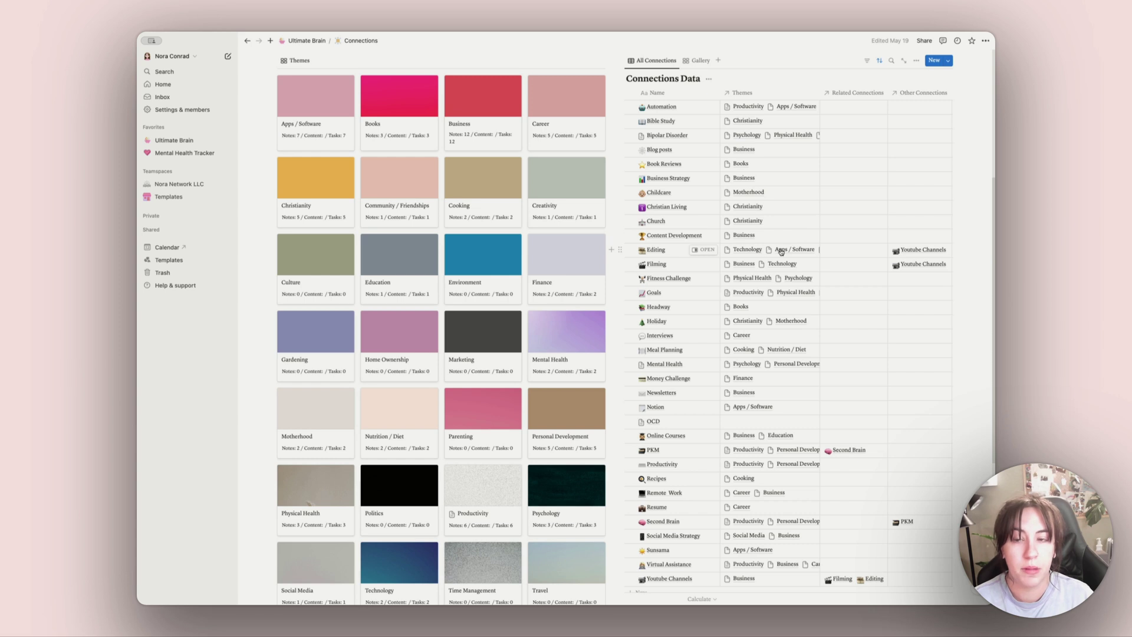
{"action": "scroll", "coordinate": [761, 248], "scroll_direction": "up", "scroll_amount": 1}
{"action": "scroll", "coordinate": [758, 246], "scroll_direction": "up", "scroll_amount": 5}
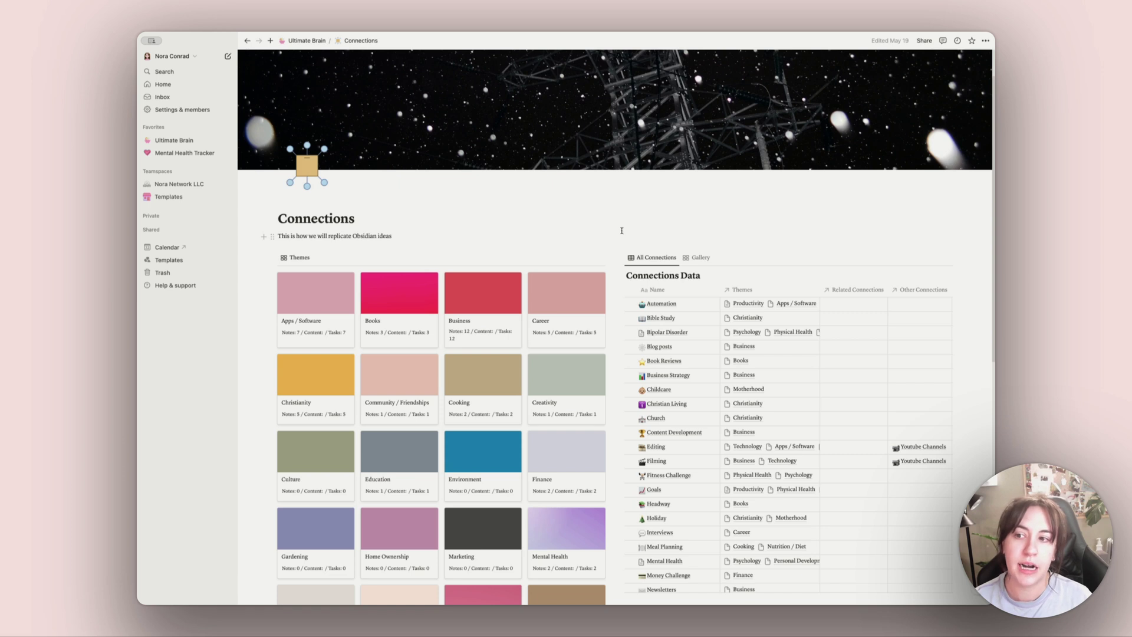
{"action": "key", "text": "super+bracketleft"}
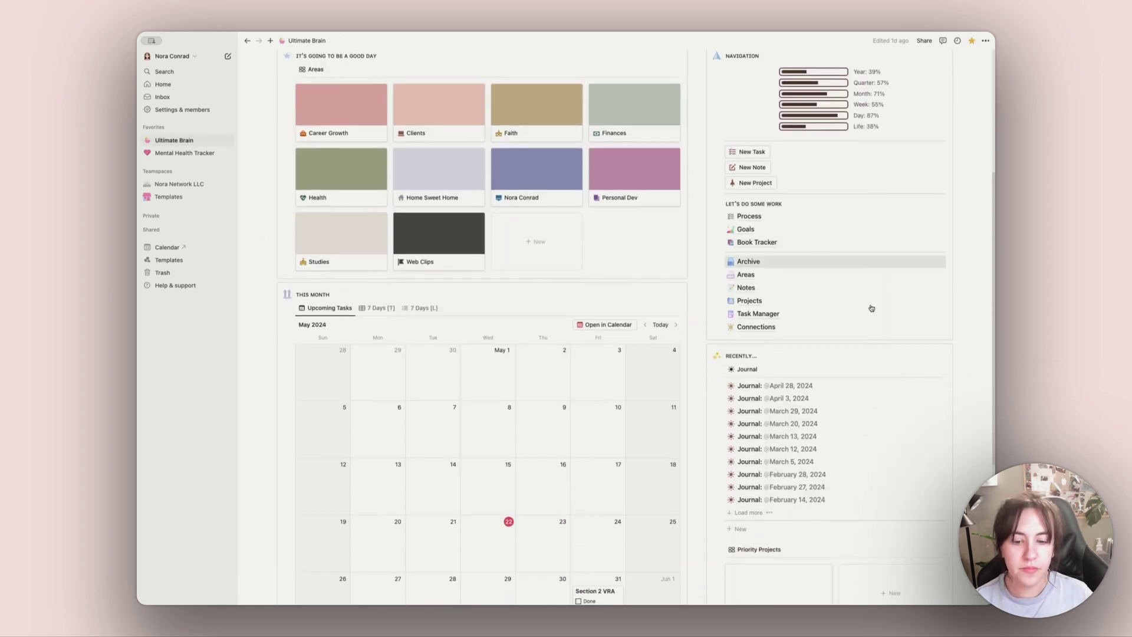
Step: Look through the dashboard's Recently section, covering the Journal list and the Priority Projects gallery
{"action": "scroll", "coordinate": [871, 307], "scroll_direction": "down", "scroll_amount": 3}
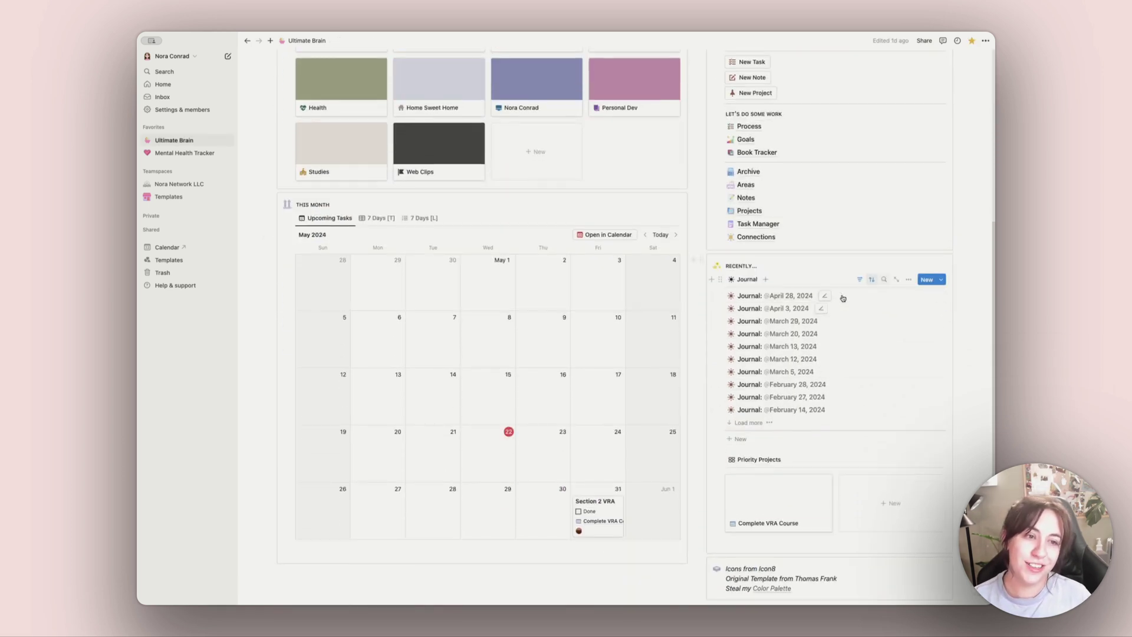
{"action": "scroll", "coordinate": [902, 401], "scroll_direction": "down", "scroll_amount": 2}
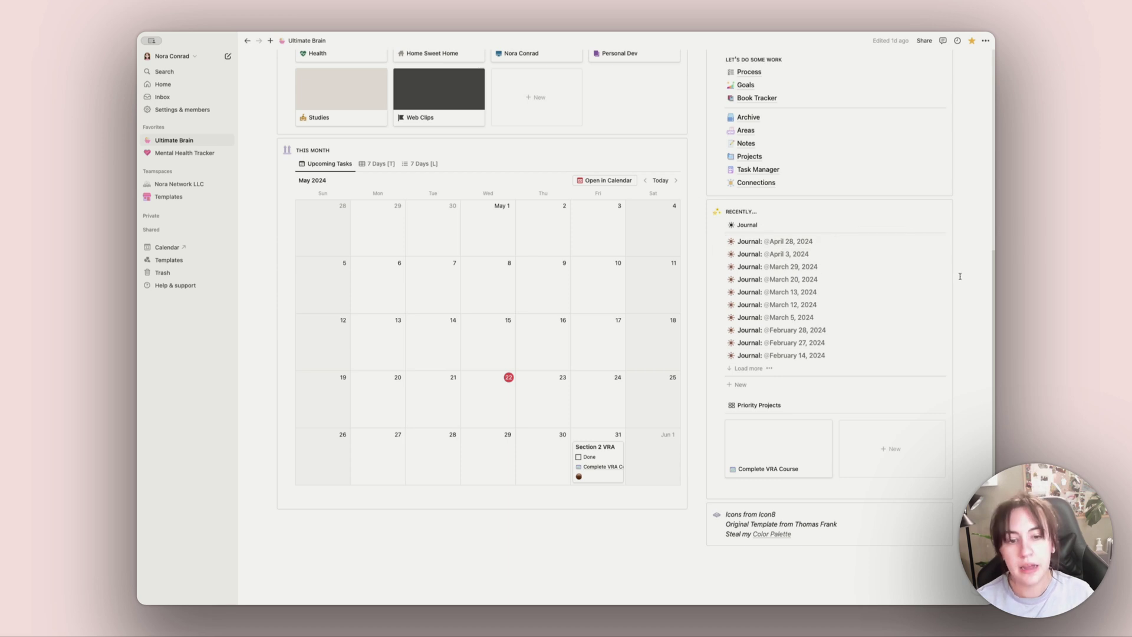
{"action": "scroll", "coordinate": [923, 291], "scroll_direction": "down", "scroll_amount": 1}
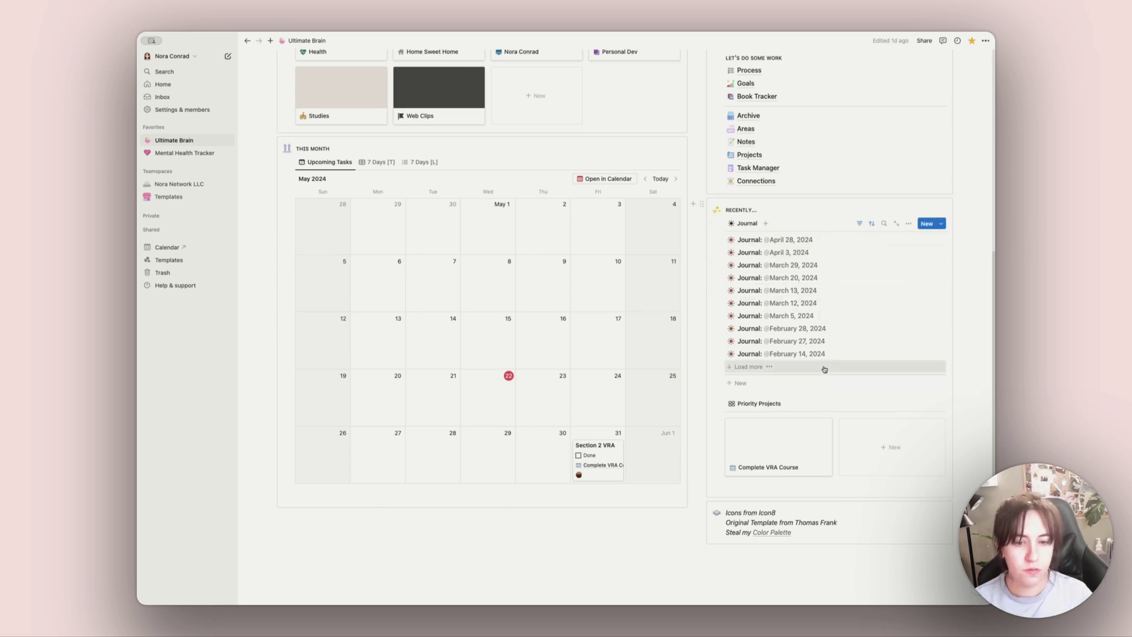
{"action": "scroll", "coordinate": [901, 342], "scroll_direction": "down", "scroll_amount": 1}
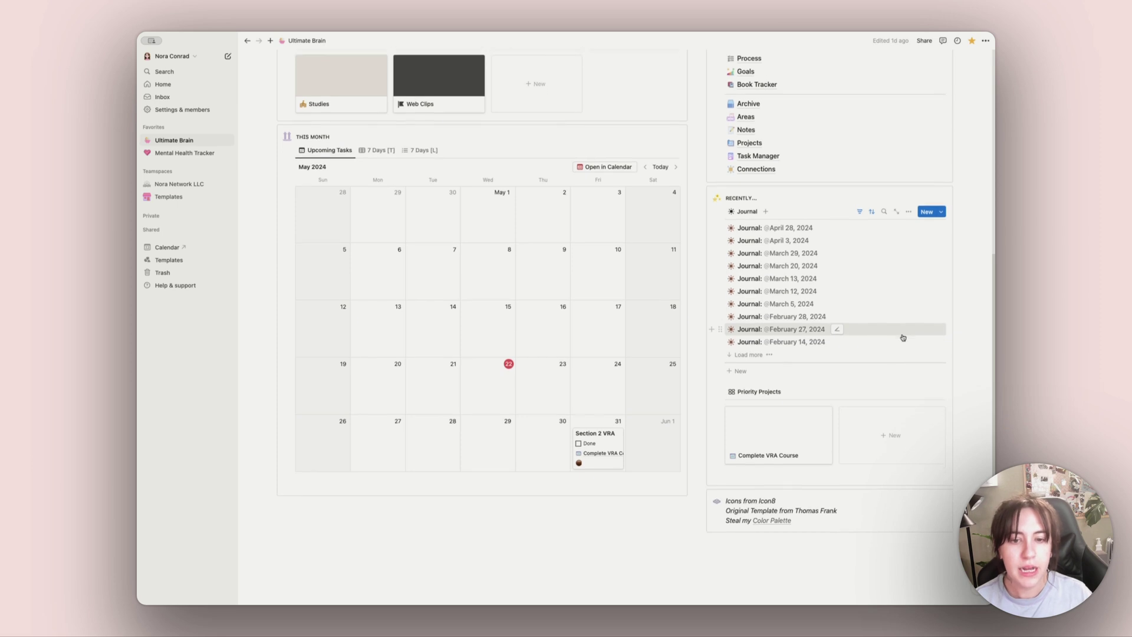
{"action": "scroll", "coordinate": [903, 337], "scroll_direction": "down", "scroll_amount": 2}
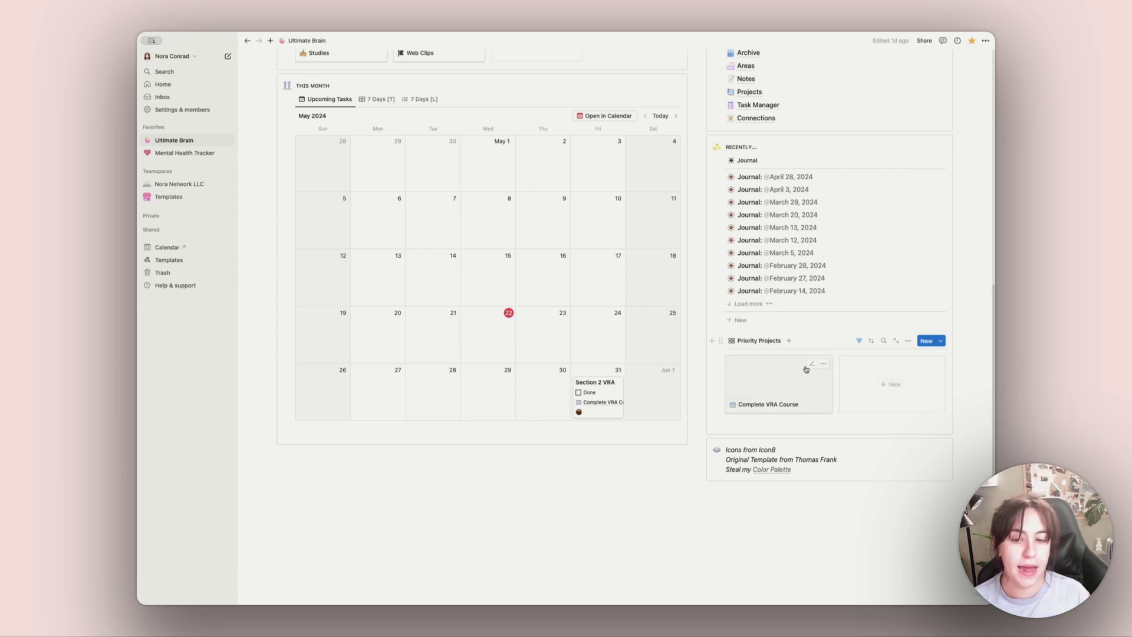
Step: Point out the icon credit, original template credit and Color Palette link in the callout below Priority Projects
{"action": "left_click", "coordinate": [751, 450]}
{"action": "left_click_drag", "start_coordinate": [728, 453], "coordinate": [770, 450]}
{"action": "left_click", "coordinate": [751, 459]}
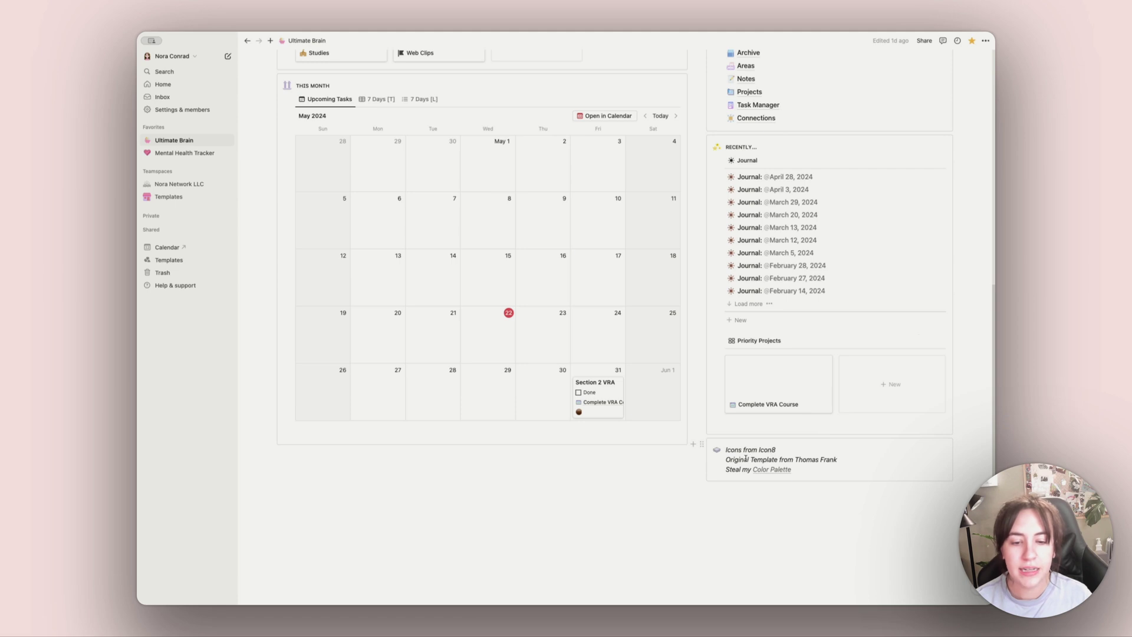
{"action": "double_click", "coordinate": [748, 459]}
{"action": "left_click", "coordinate": [744, 470]}
{"action": "mouse_move", "coordinate": [761, 474]}
Step: Open the Faith area from the dashboard's Areas gallery as a full page
{"action": "scroll", "coordinate": [758, 523], "scroll_direction": "up", "scroll_amount": 5}
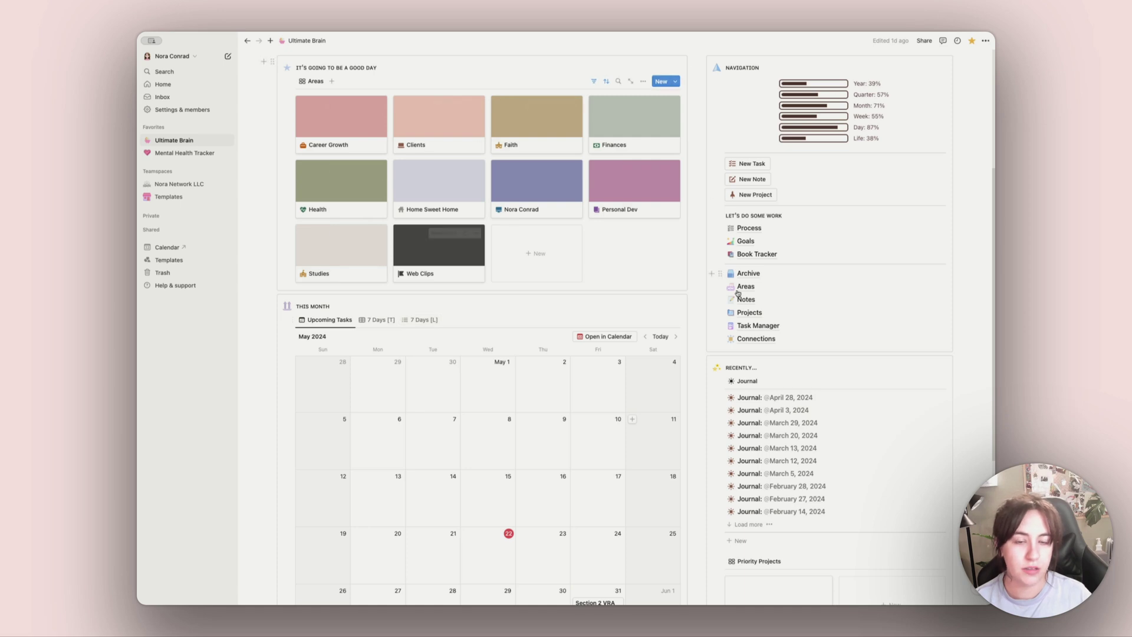
{"action": "scroll", "coordinate": [585, 251], "scroll_direction": "up", "scroll_amount": 4}
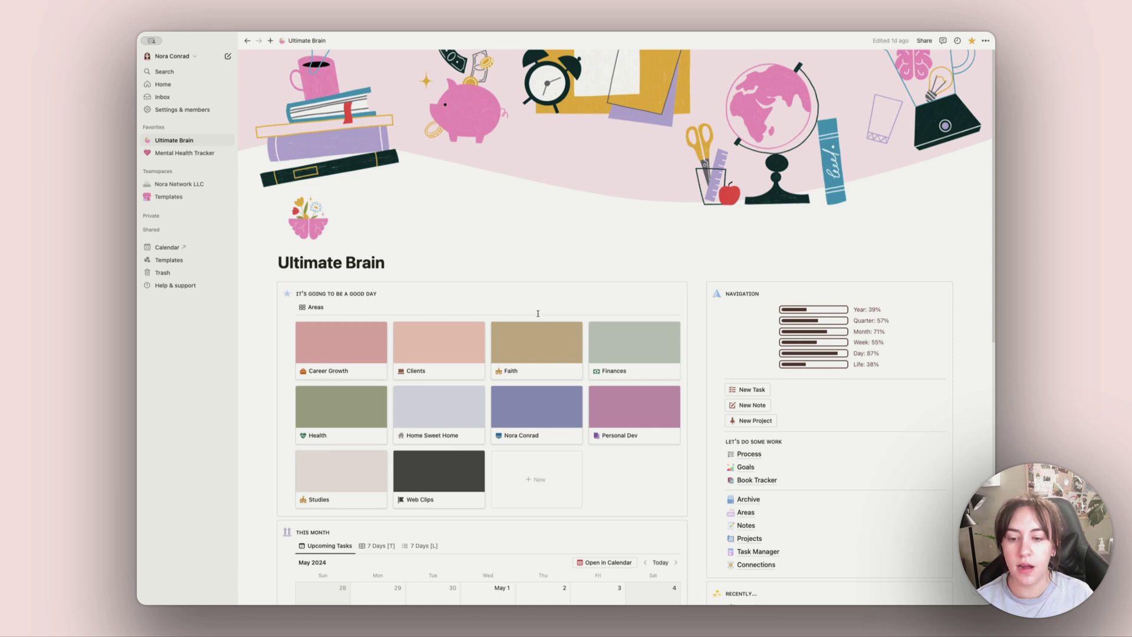
{"action": "left_click", "coordinate": [544, 348]}
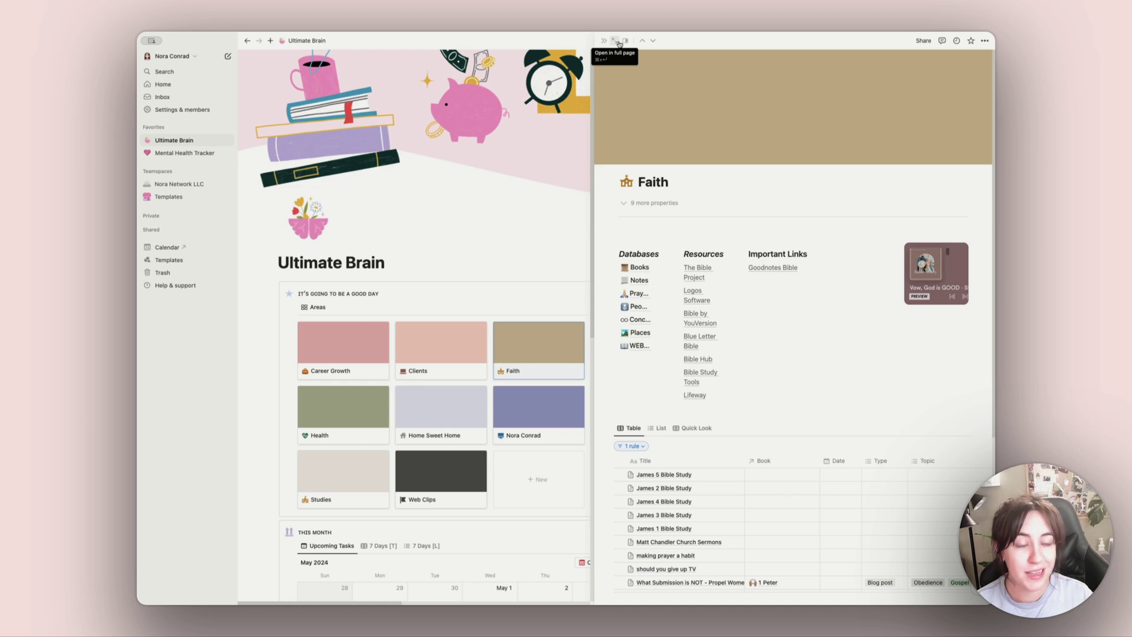
{"action": "left_click", "coordinate": [618, 42]}
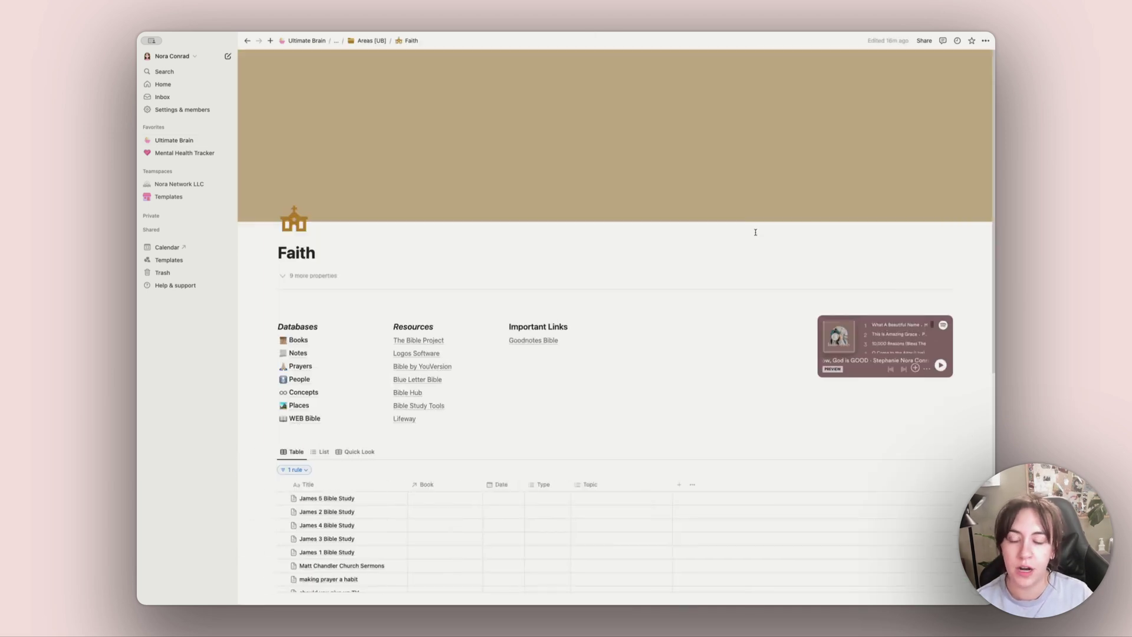
Step: View the WEB Bible database from the Faith page's Databases list, and go back to the Faith page
{"action": "scroll", "coordinate": [457, 374], "scroll_direction": "down", "scroll_amount": 1}
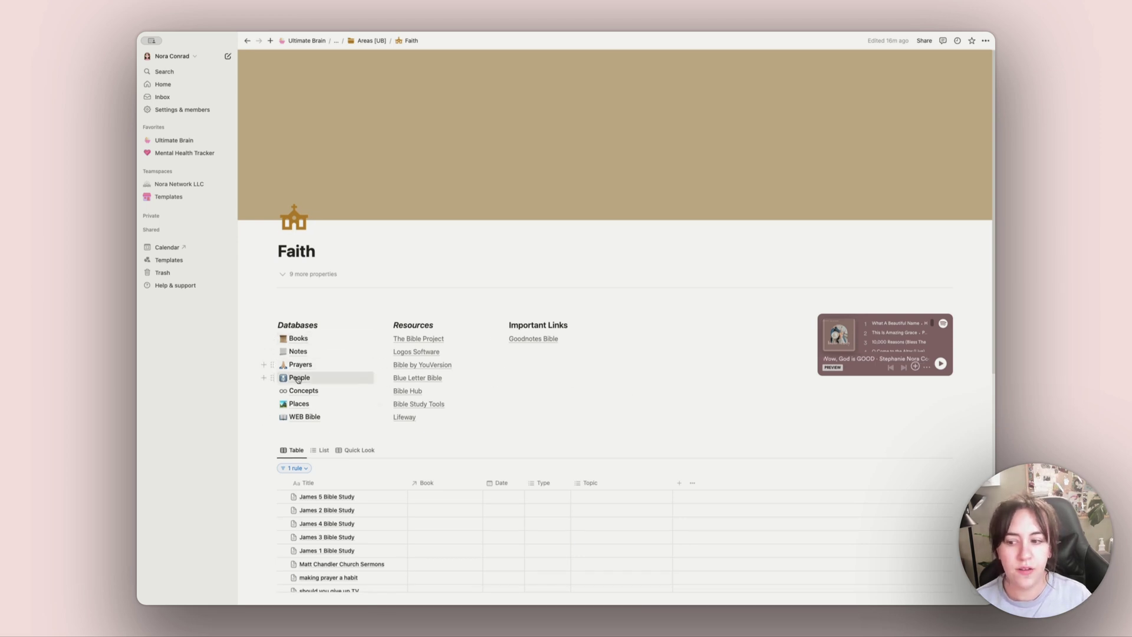
{"action": "left_click", "coordinate": [304, 418]}
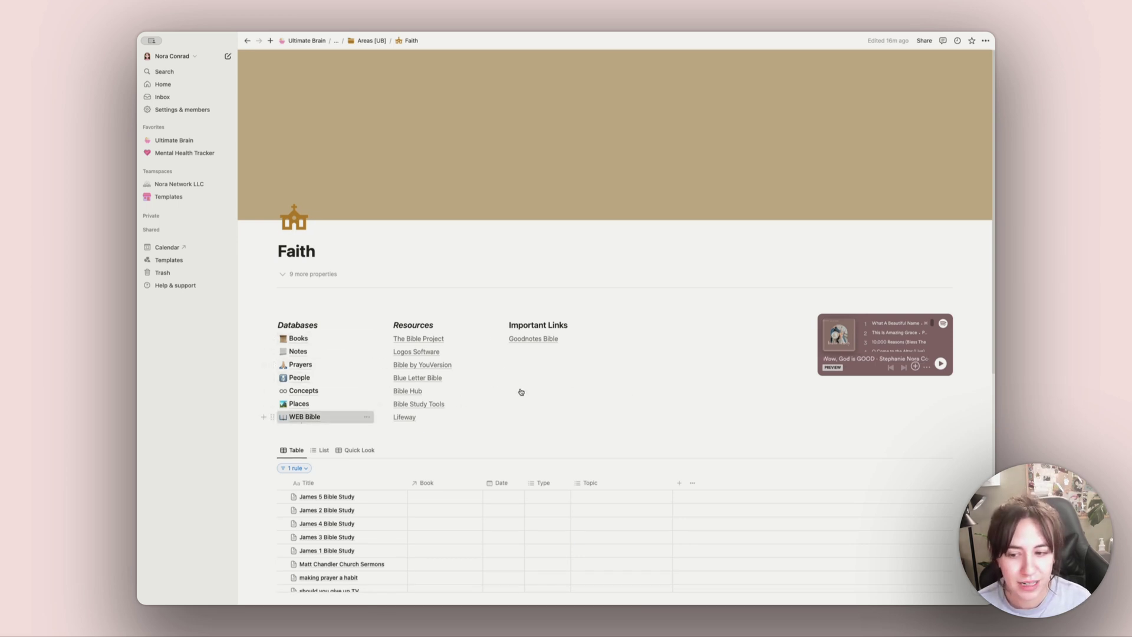
{"action": "key", "text": "Return"}
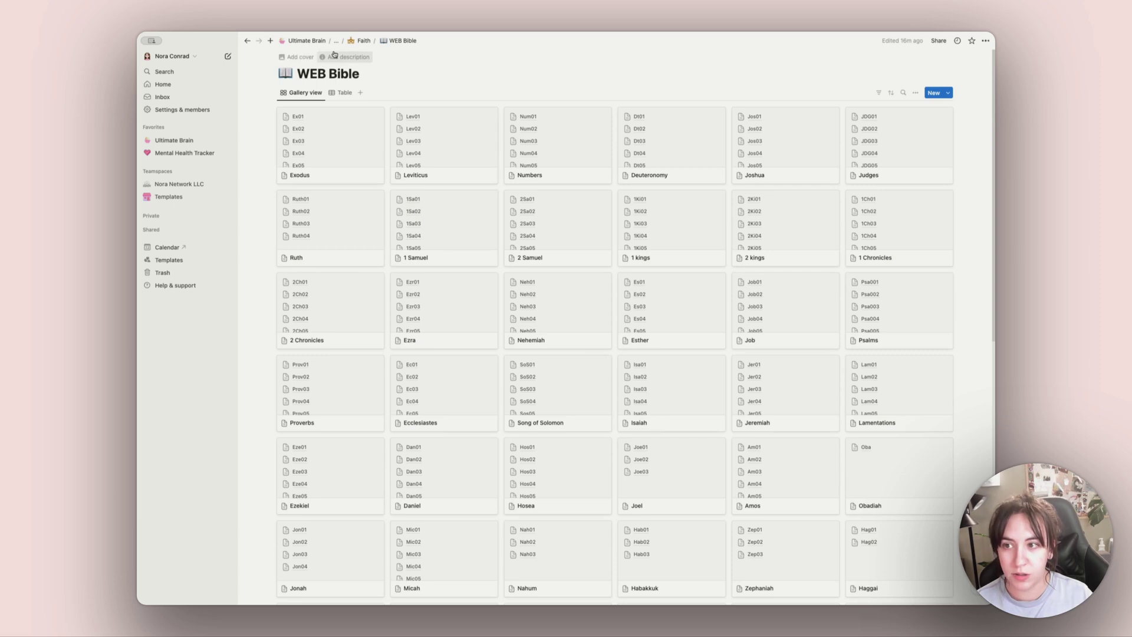
{"action": "left_click", "coordinate": [245, 41]}
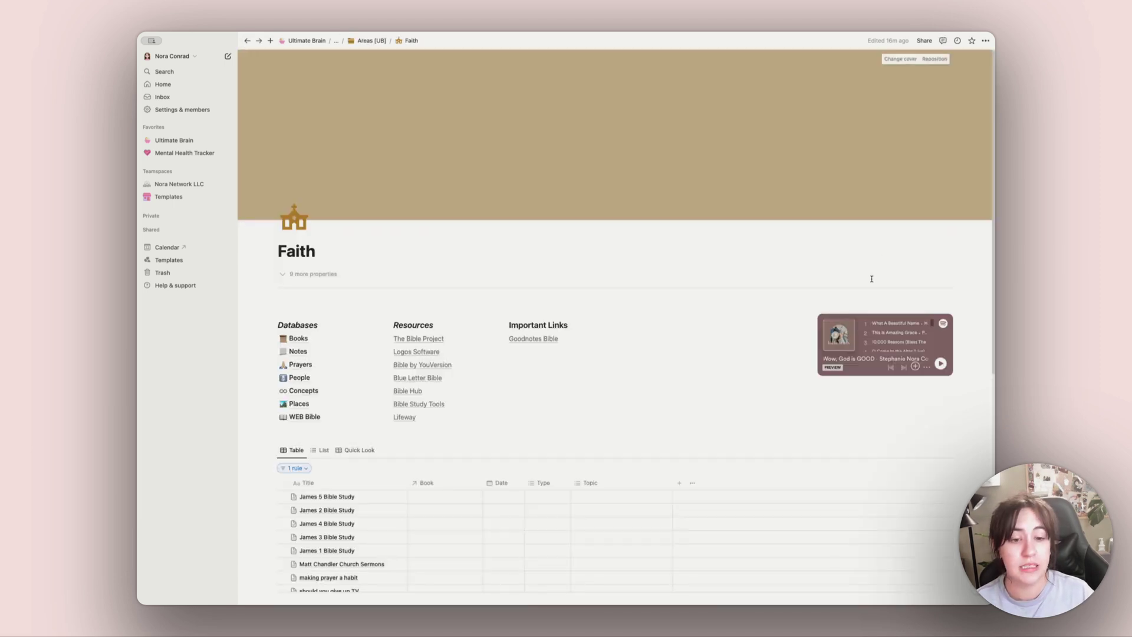
Step: Look through the Bible study notes table on the Faith page, and go back to the Ultimate Brain dashboard
{"action": "scroll", "coordinate": [687, 397], "scroll_direction": "down", "scroll_amount": 1}
{"action": "scroll", "coordinate": [687, 397], "scroll_direction": "down", "scroll_amount": 5}
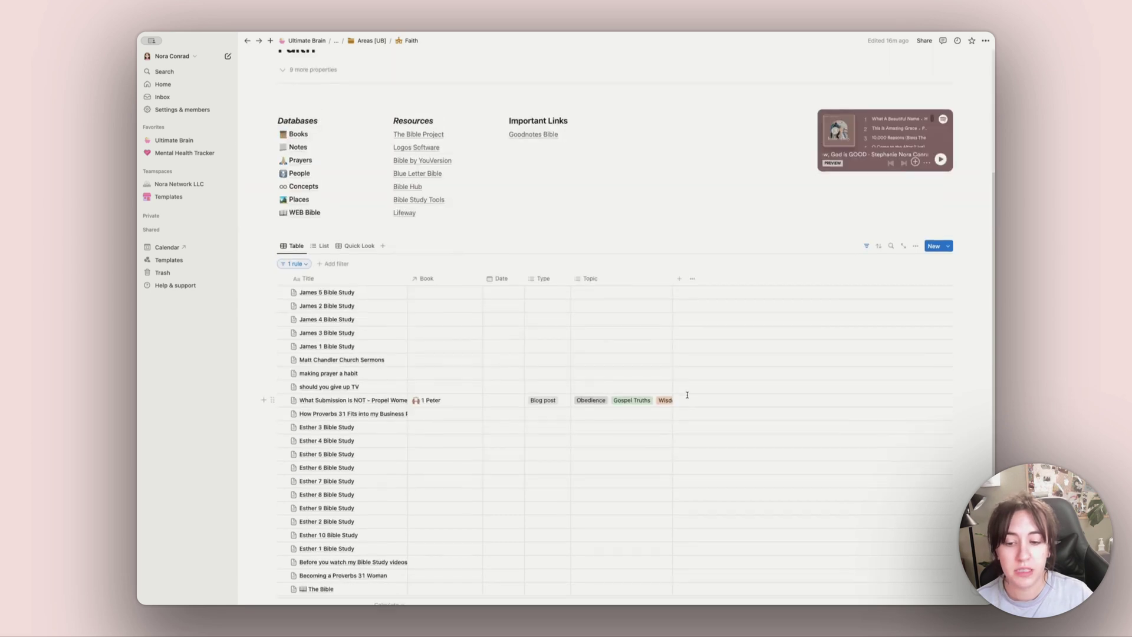
{"action": "scroll", "coordinate": [364, 310], "scroll_direction": "up", "scroll_amount": 5}
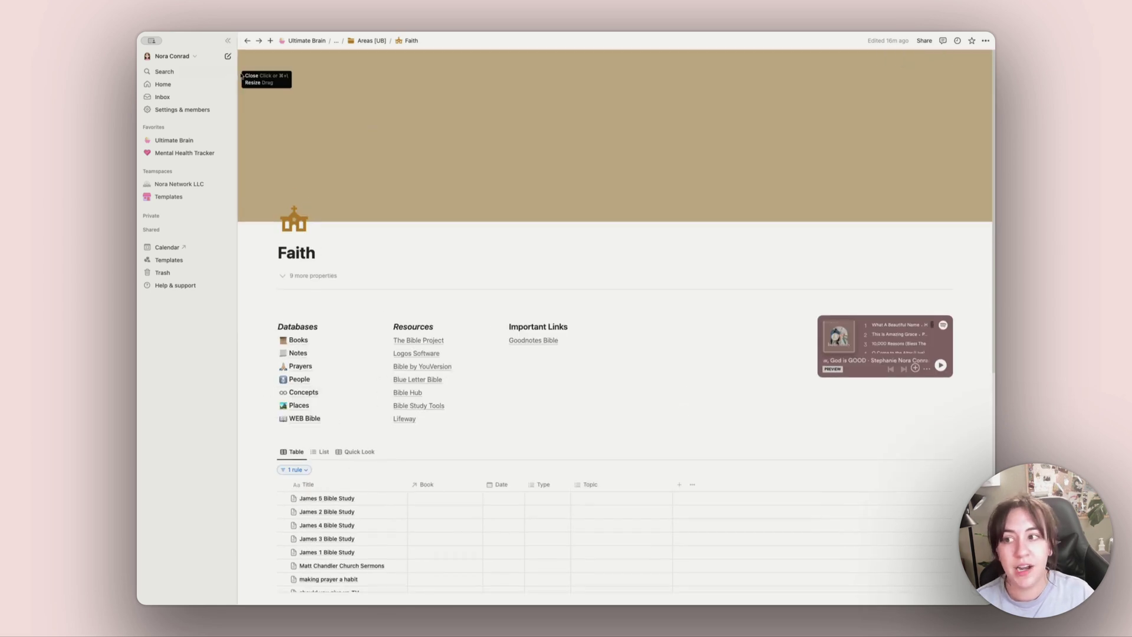
{"action": "left_click", "coordinate": [247, 41]}
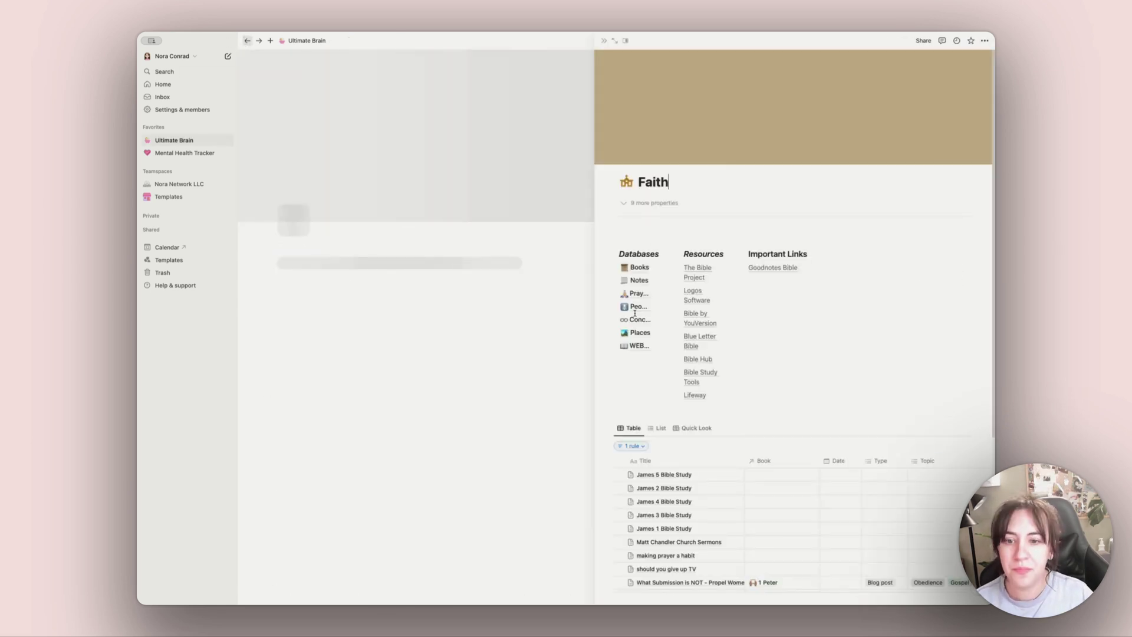
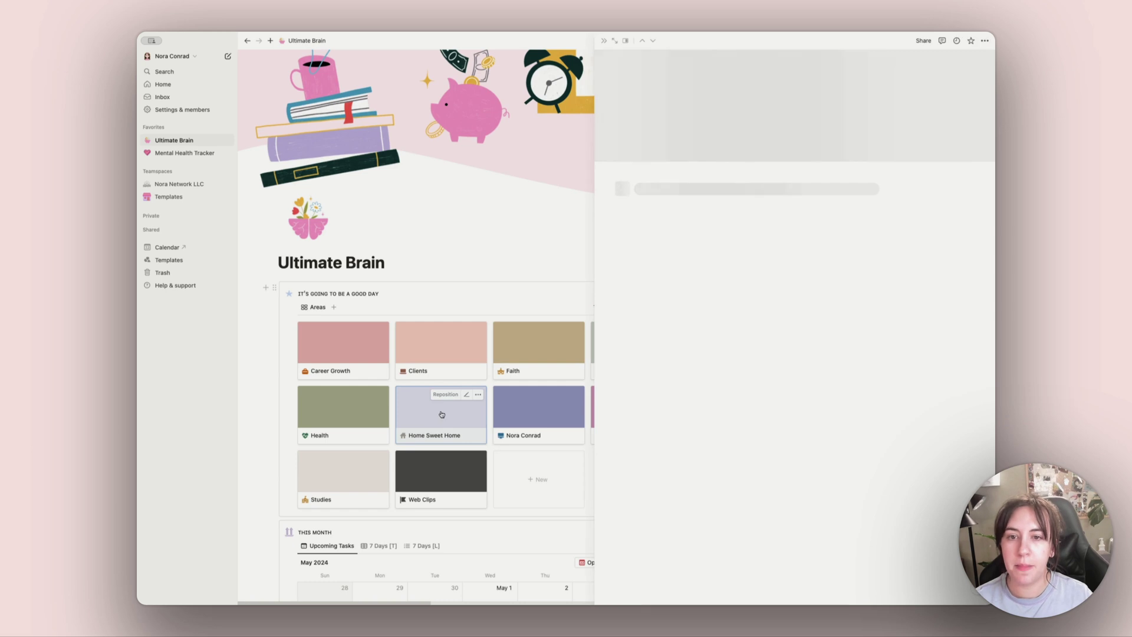
Step: Open the Home Sweet Home area as a full page and look over its Navigation links, Dashboards and Meal Calendar
{"action": "left_click", "coordinate": [621, 40]}
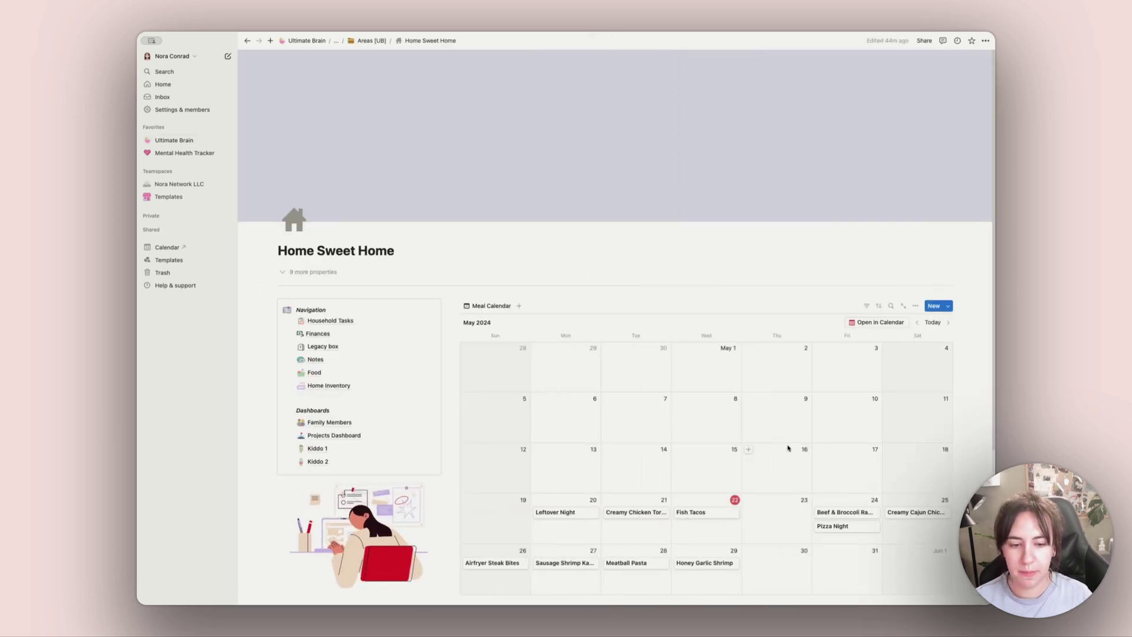
{"action": "scroll", "coordinate": [792, 416], "scroll_direction": "down", "scroll_amount": 1}
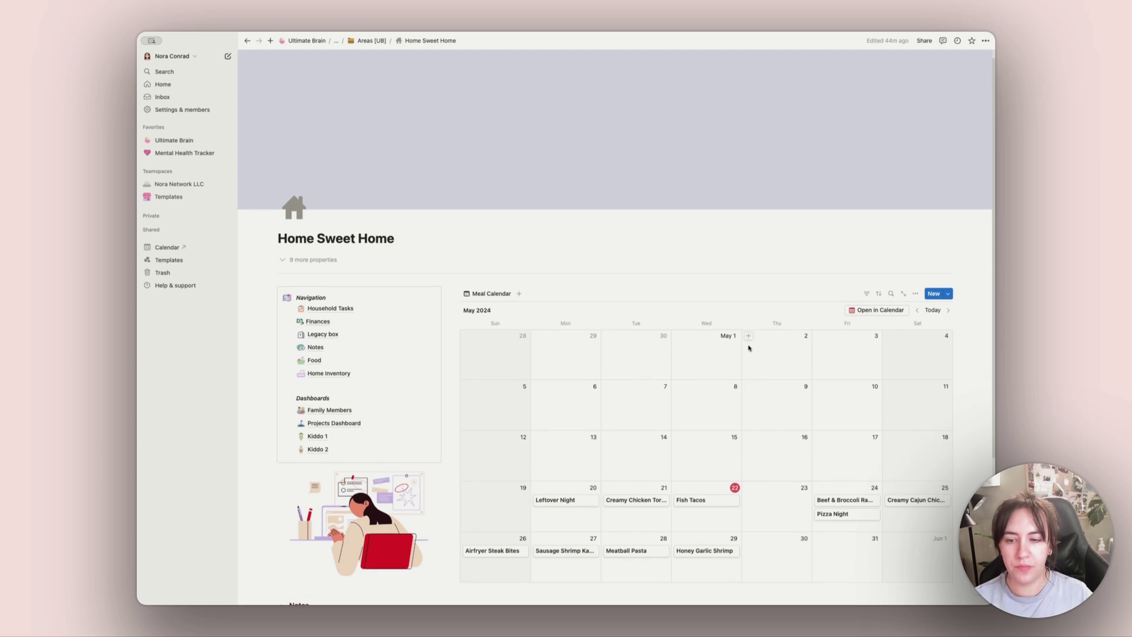
{"action": "scroll", "coordinate": [771, 468], "scroll_direction": "down", "scroll_amount": 1}
{"action": "scroll", "coordinate": [772, 468], "scroll_direction": "down", "scroll_amount": 2}
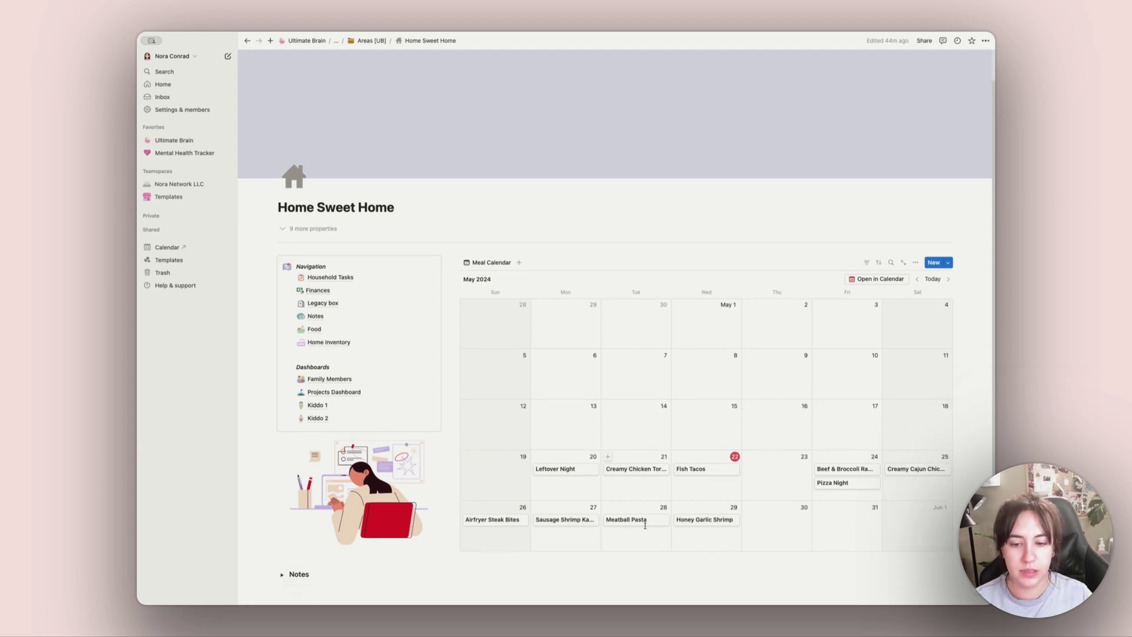
{"action": "scroll", "coordinate": [467, 463], "scroll_direction": "down", "scroll_amount": 1}
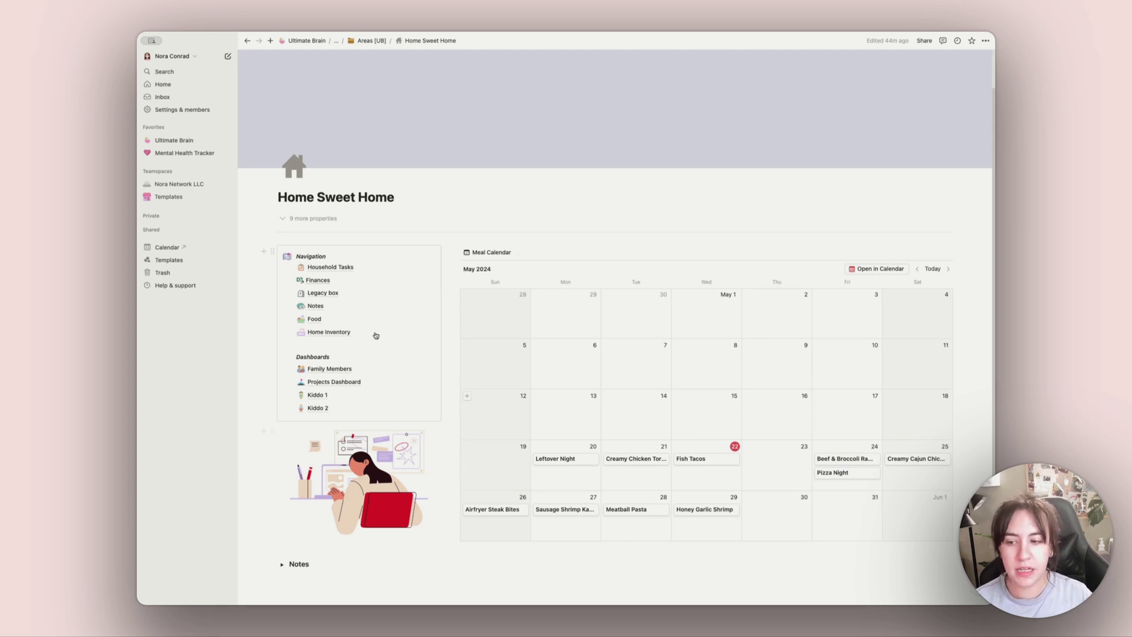
Step: Move the Beef & Broccoli meal to May 23 in the Home Sweet Home Meal Calendar
{"action": "mouse_move", "coordinate": [312, 322]}
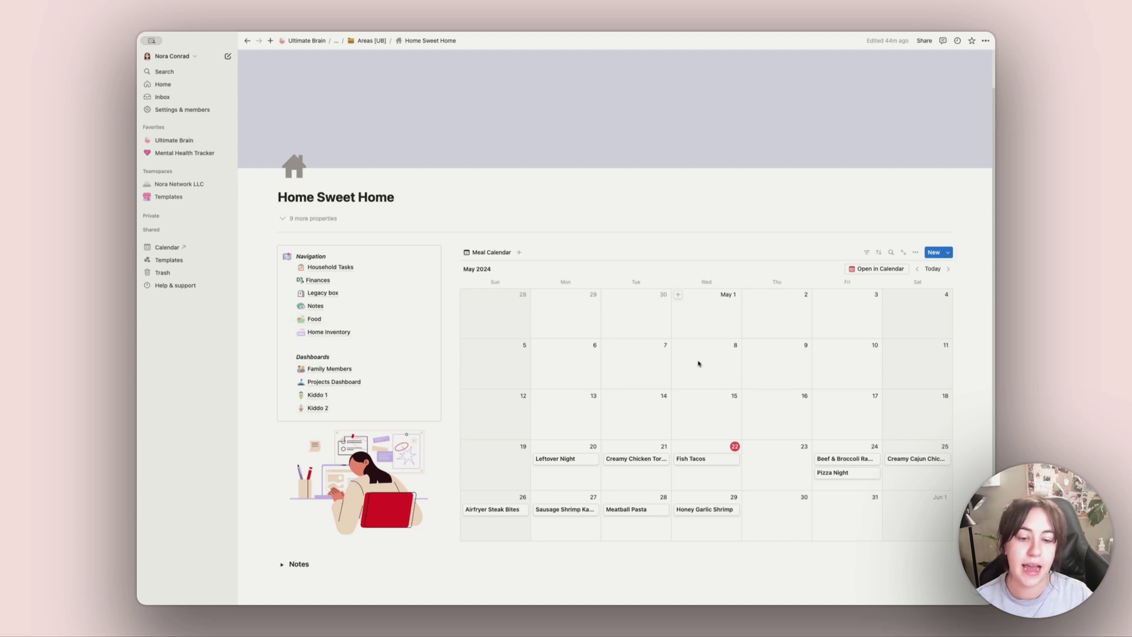
{"action": "left_click_drag", "start_coordinate": [844, 459], "coordinate": [772, 464]}
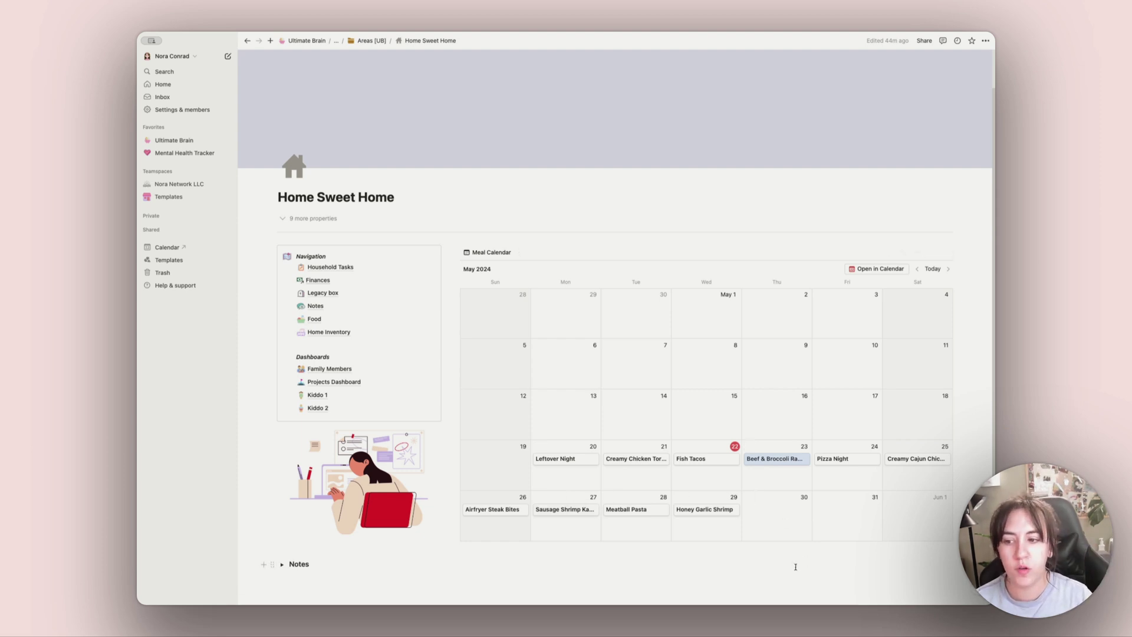
Step: View the Household Tasks page with its second manager group expanded, and go back to Home Sweet Home
{"action": "left_click", "coordinate": [334, 267]}
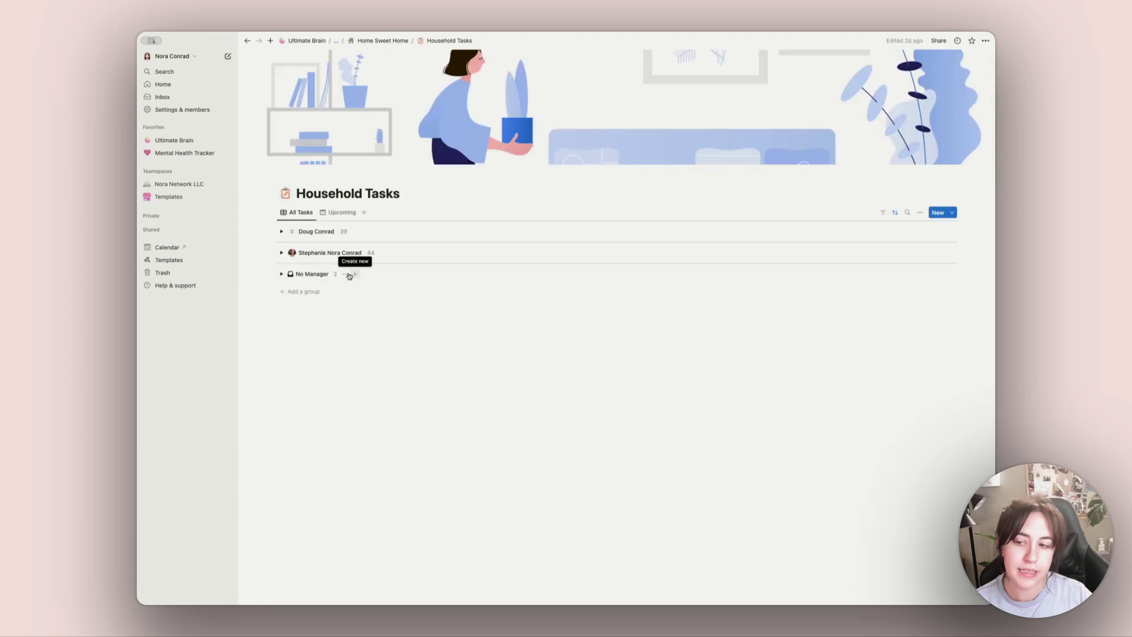
{"action": "left_click", "coordinate": [282, 253]}
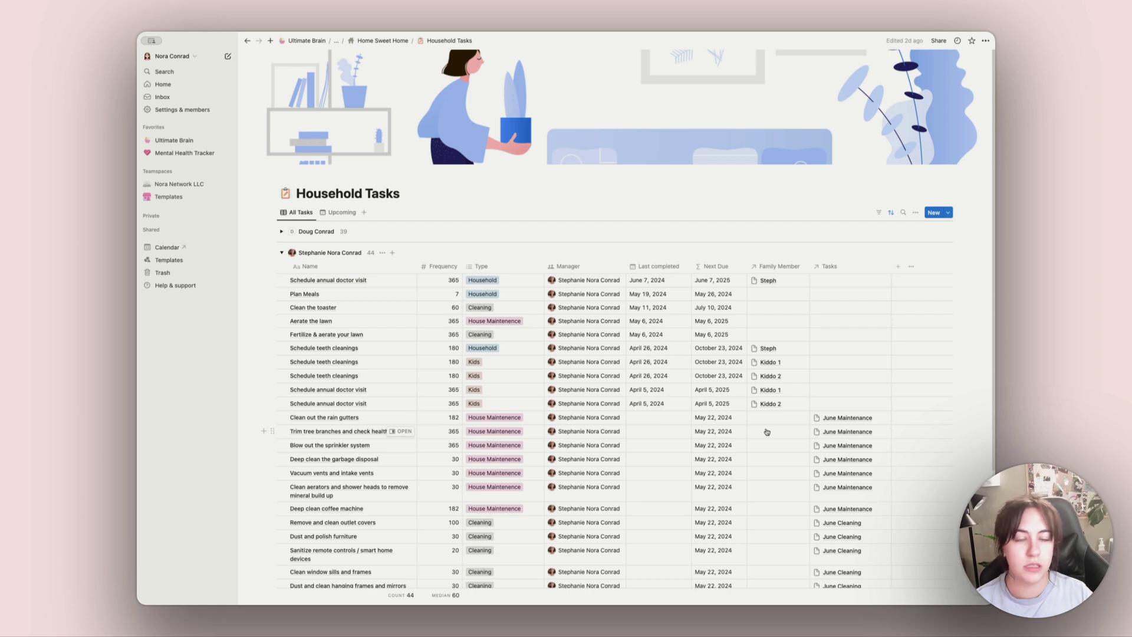
{"action": "key", "text": "super+bracketleft"}
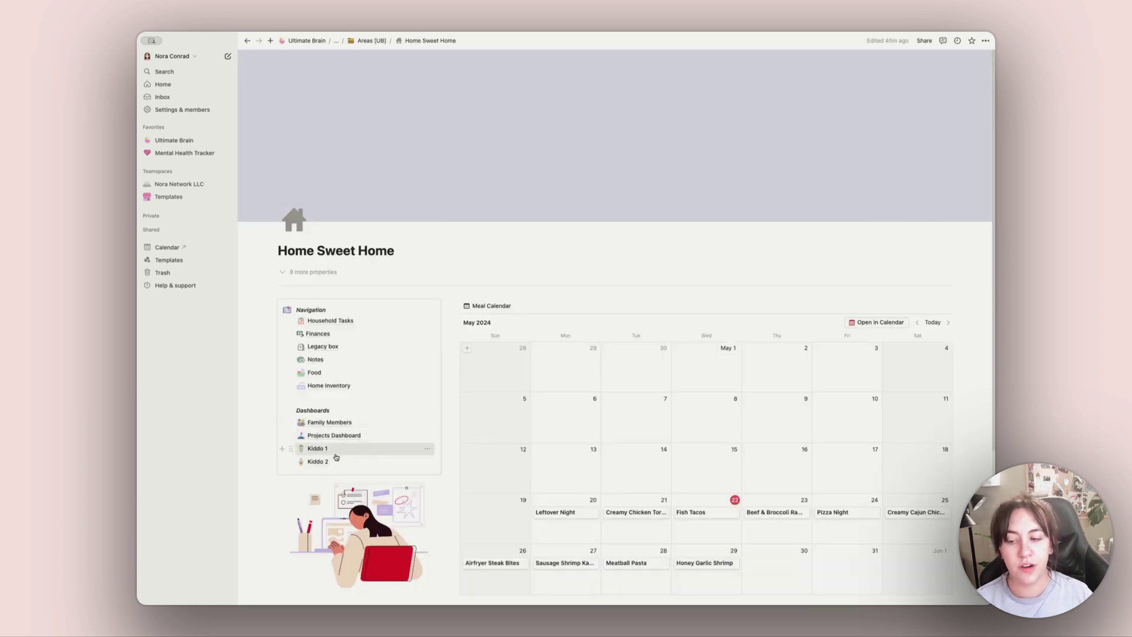
Step: View the Legacy box page from Home Sweet Home's Navigation list, and return to the Ultimate Brain dashboard
{"action": "mouse_move", "coordinate": [340, 424]}
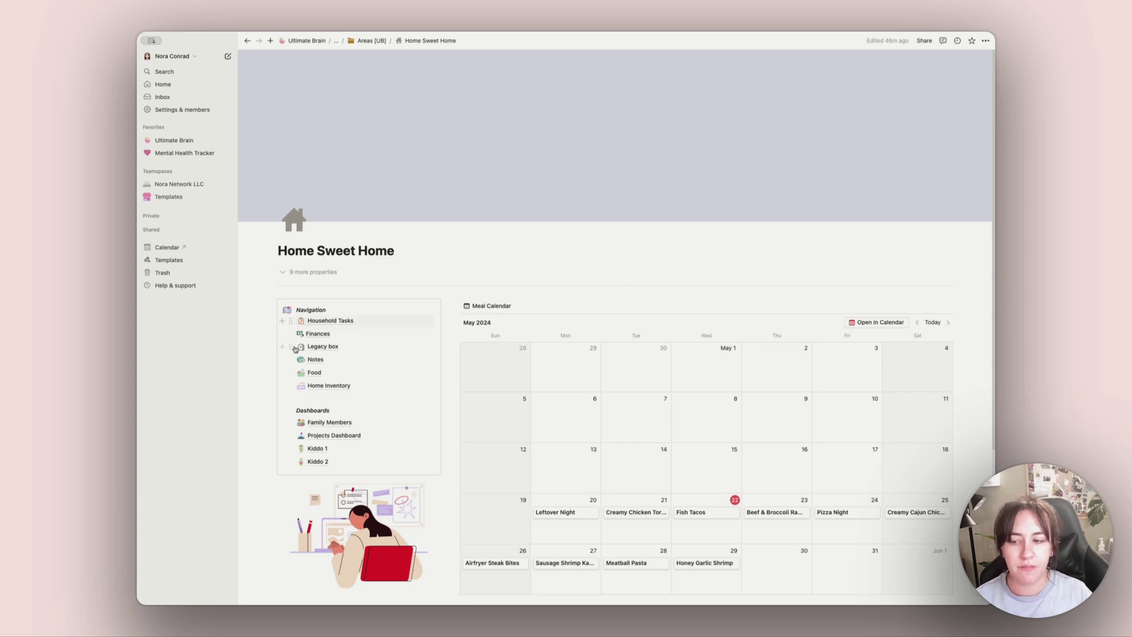
{"action": "left_click", "coordinate": [322, 346]}
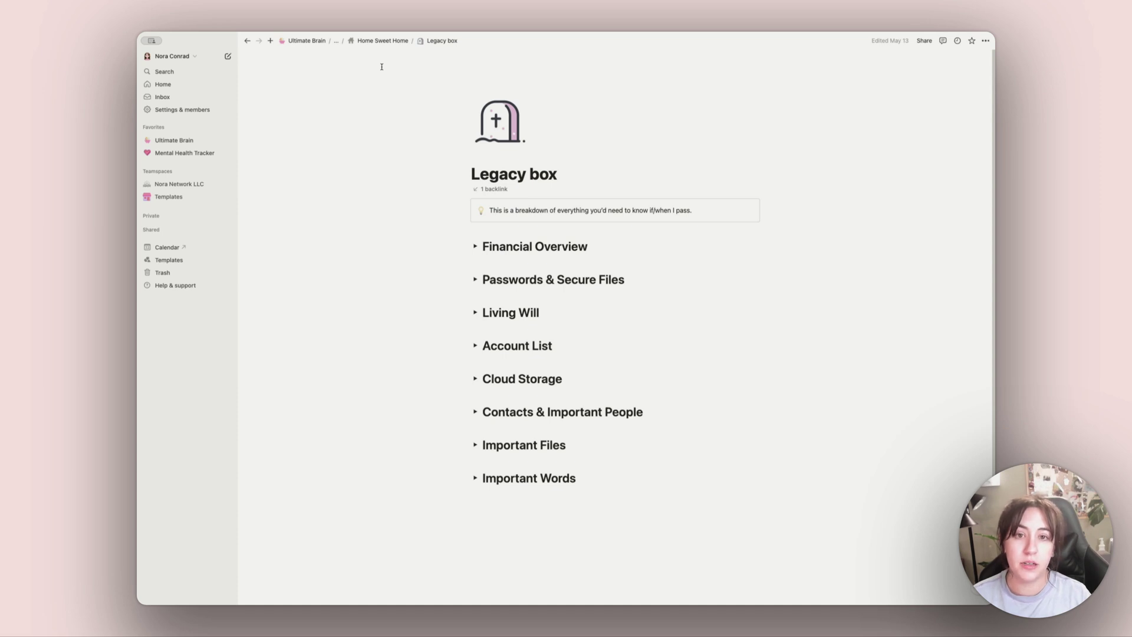
{"action": "left_click", "coordinate": [307, 40]}
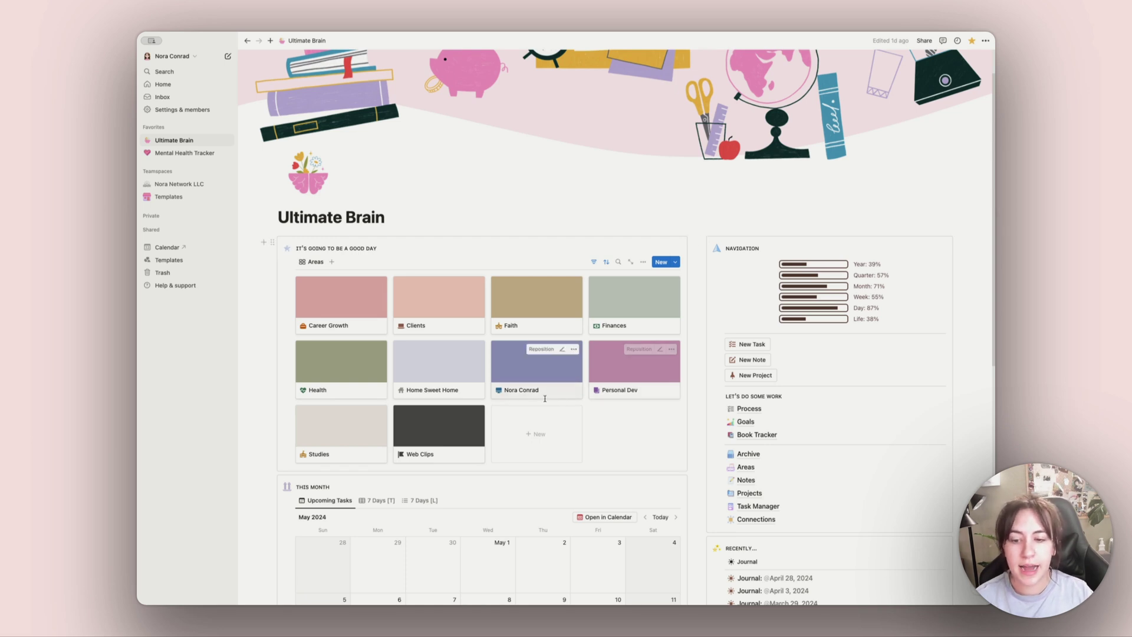
Step: Open the Studies area as a full page, look it over, and open its Classes database
{"action": "left_click", "coordinate": [338, 430]}
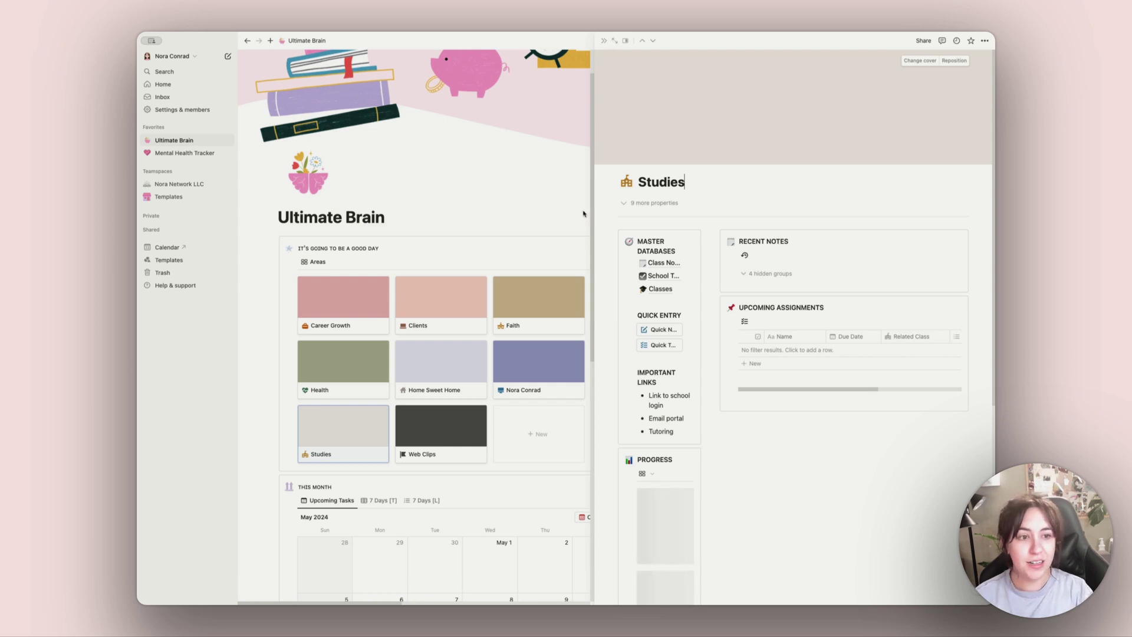
{"action": "left_click", "coordinate": [613, 40]}
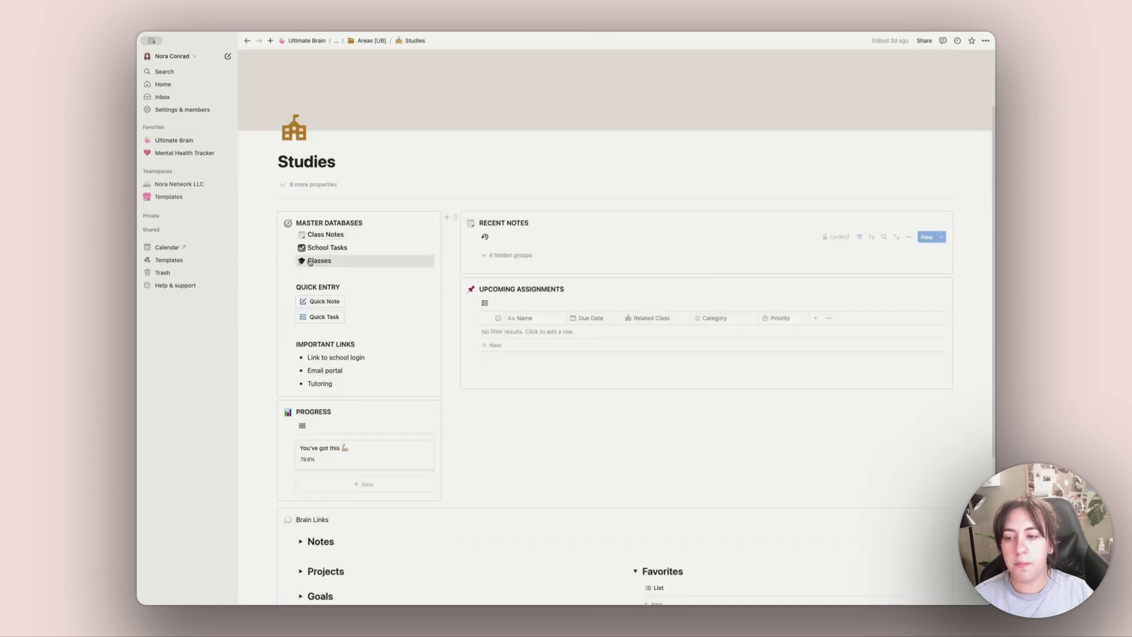
{"action": "scroll", "coordinate": [555, 182], "scroll_direction": "down", "scroll_amount": 1}
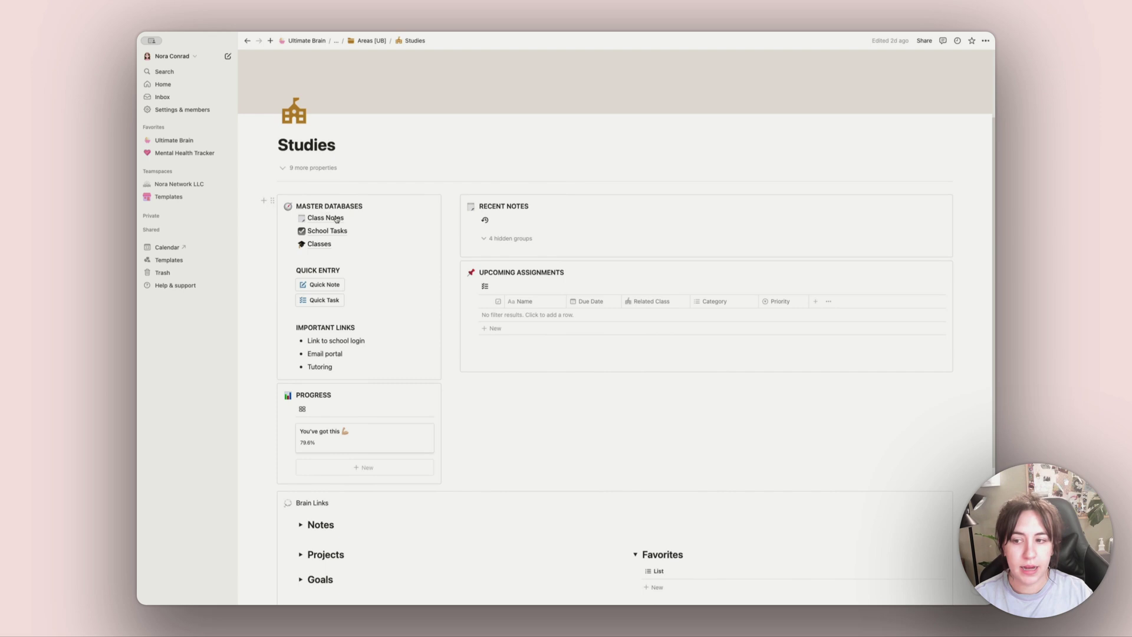
{"action": "scroll", "coordinate": [462, 279], "scroll_direction": "down", "scroll_amount": 3}
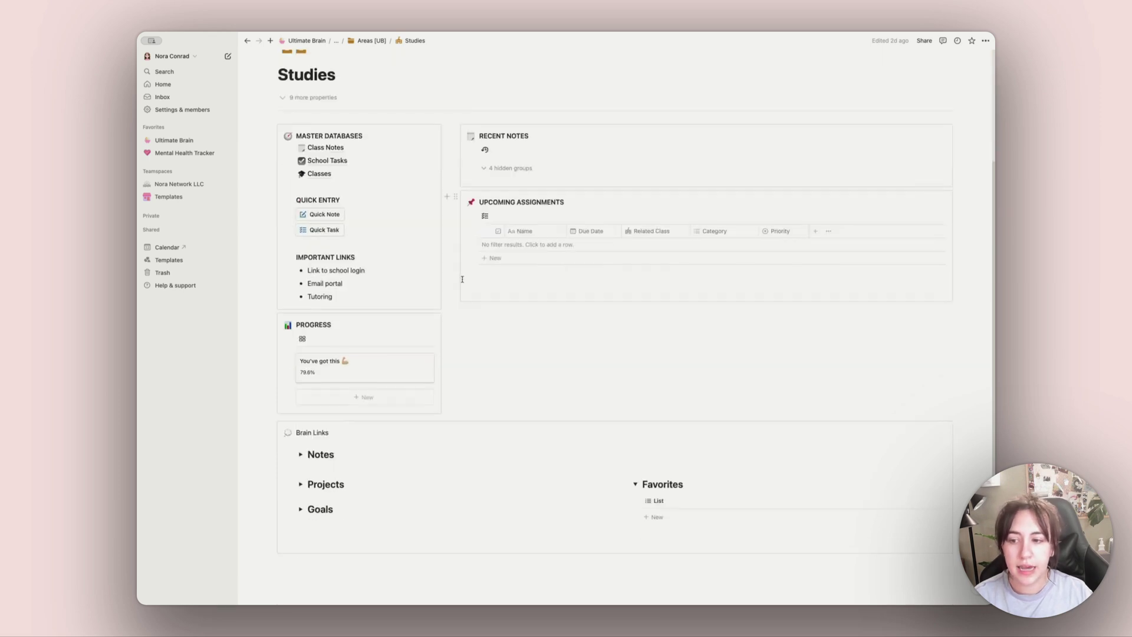
{"action": "left_click", "coordinate": [316, 174]}
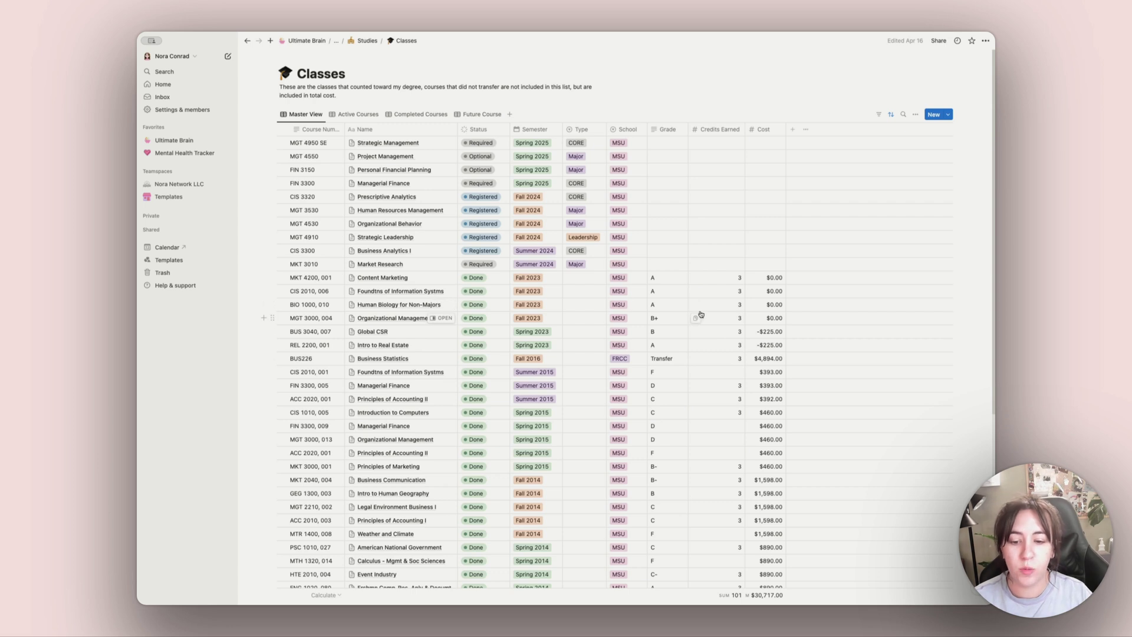
Step: Leave the Classes database and open the Mental Health Tracker page from the favorites
{"action": "left_click", "coordinate": [174, 141]}
{"action": "left_click", "coordinate": [170, 155]}
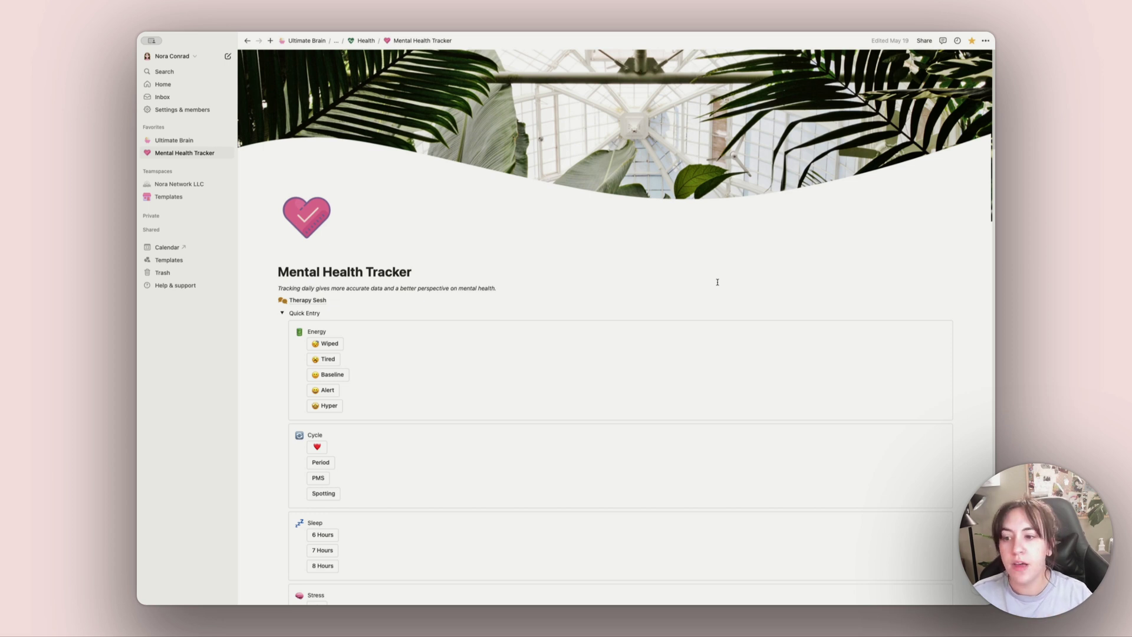
Step: Open the Dashboard page of the Nora Network LLC teamspace and look over its Links and Overall Metrics
{"action": "left_click", "coordinate": [178, 184]}
{"action": "left_click", "coordinate": [168, 197]}
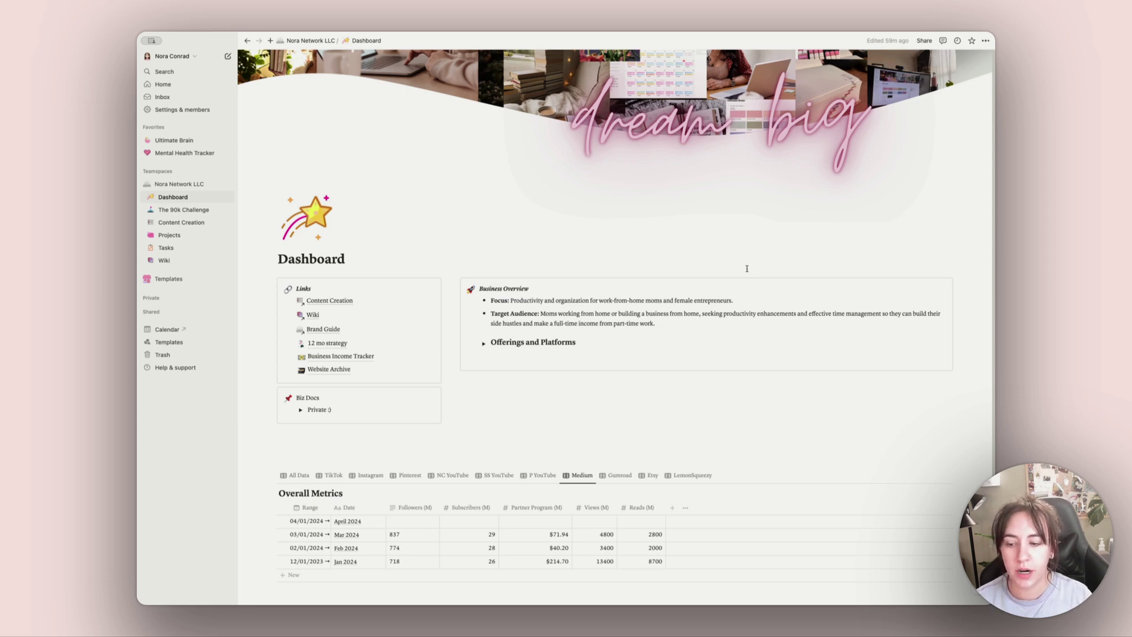
{"action": "scroll", "coordinate": [746, 269], "scroll_direction": "down", "scroll_amount": 1}
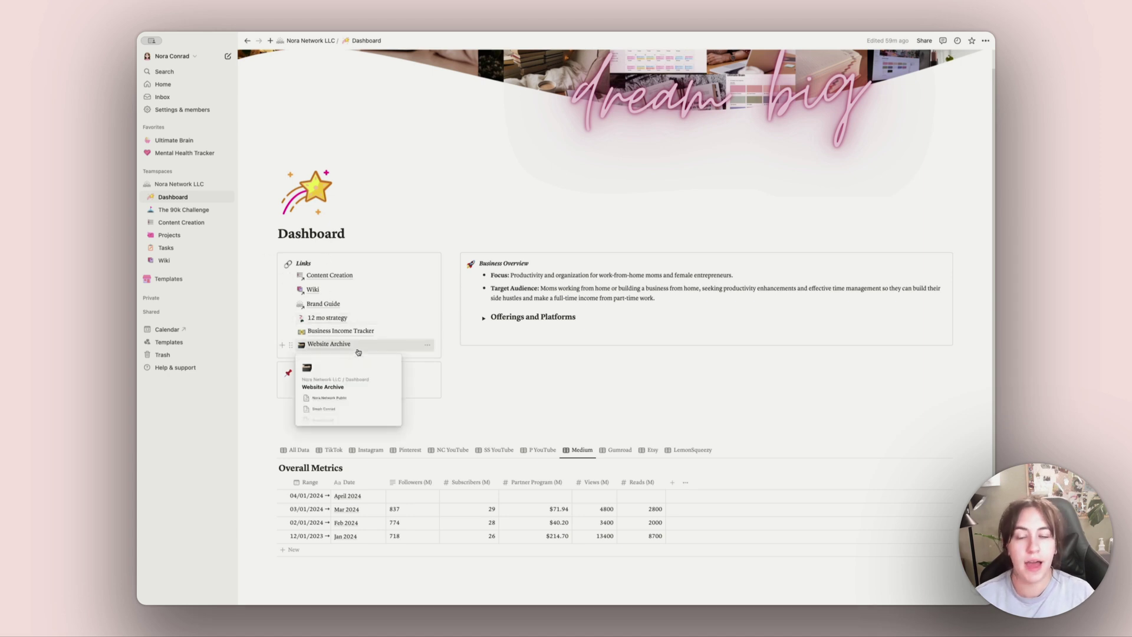
{"action": "scroll", "coordinate": [426, 247], "scroll_direction": "up", "scroll_amount": 1}
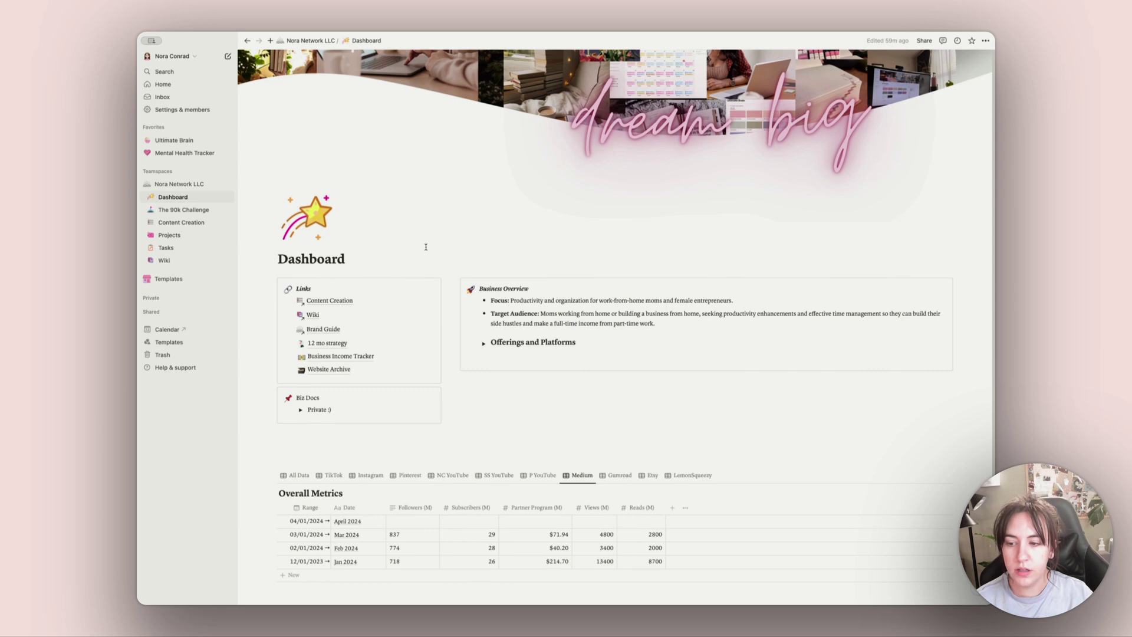
Step: View the 12 mo strategy page from the business Dashboard's Links, and go back
{"action": "left_click", "coordinate": [327, 343]}
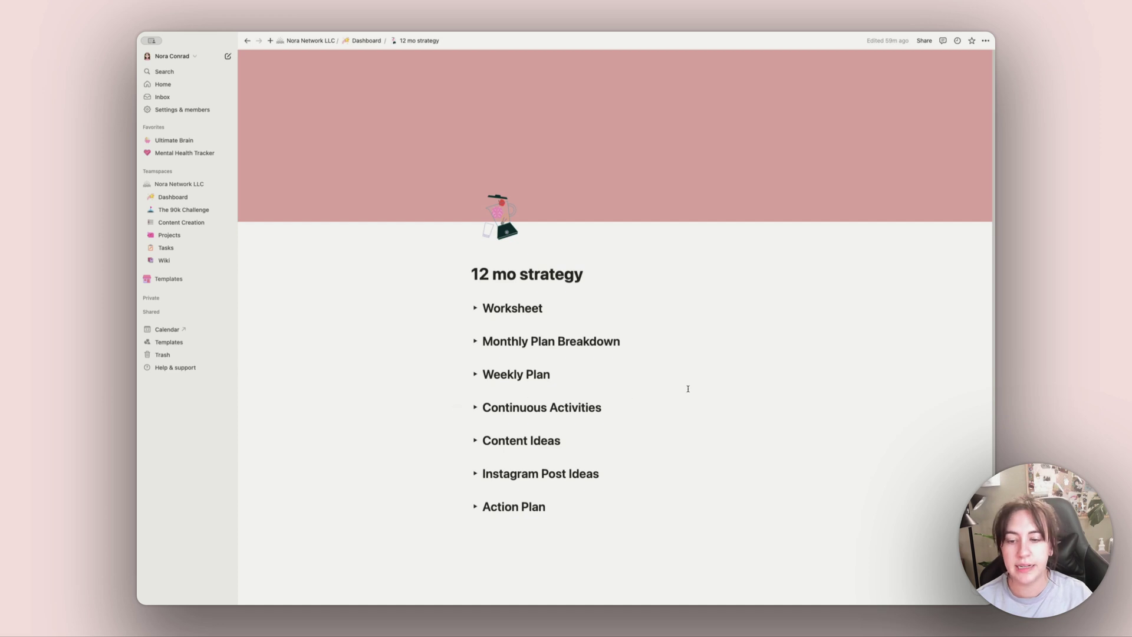
{"action": "left_click", "coordinate": [249, 42]}
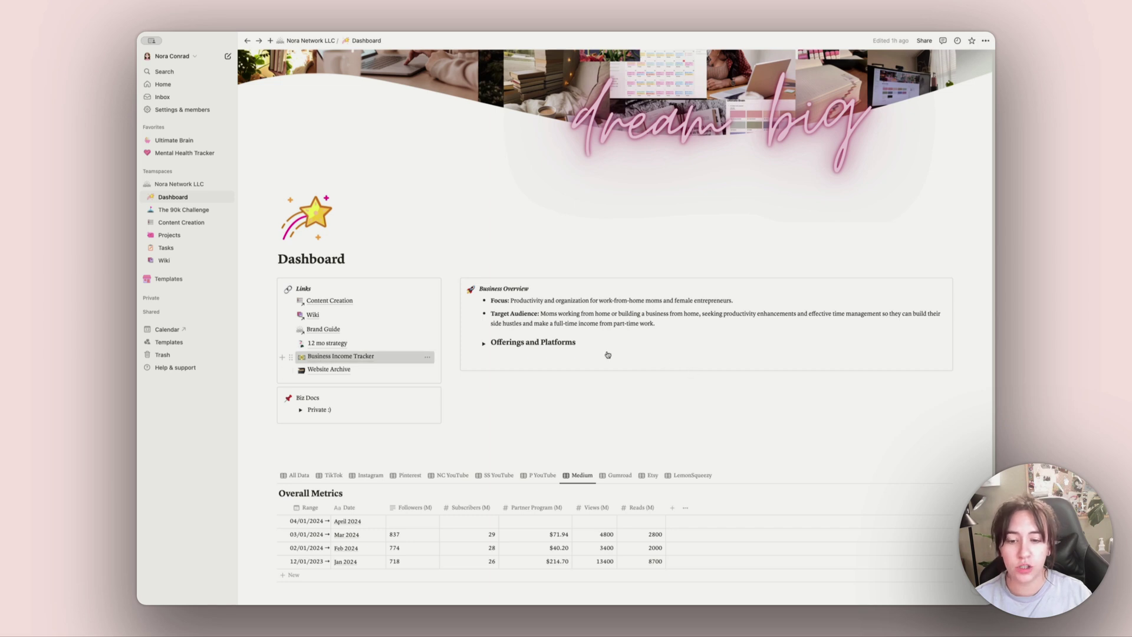
Step: Open the Business Income Tracker from the business Dashboard and its Income Sources database
{"action": "left_click", "coordinate": [365, 357]}
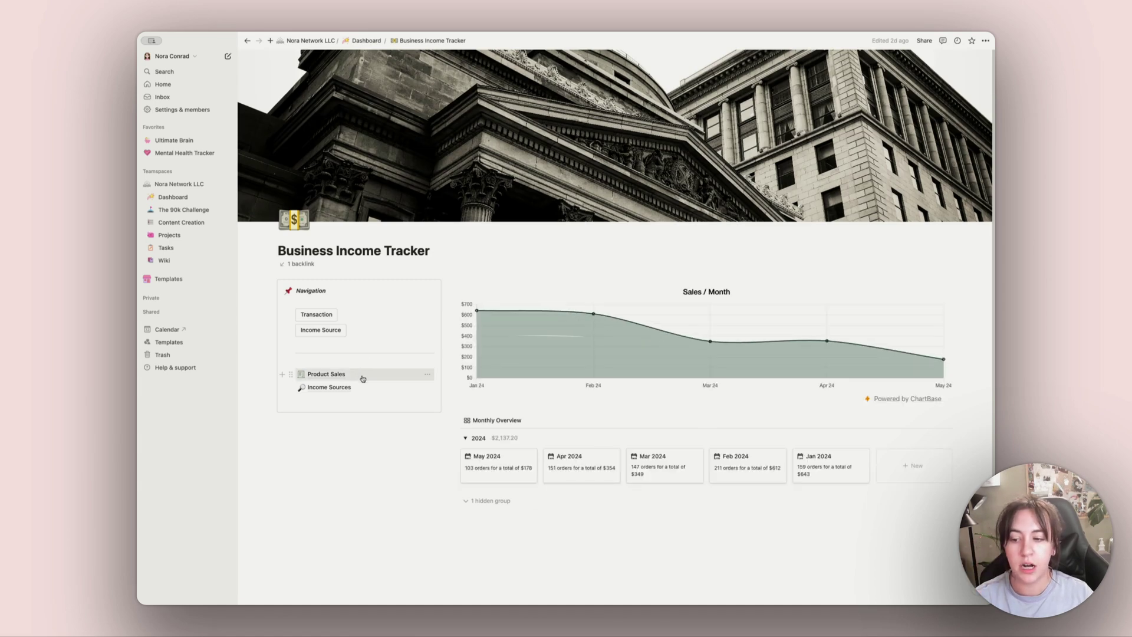
{"action": "mouse_move", "coordinate": [341, 392]}
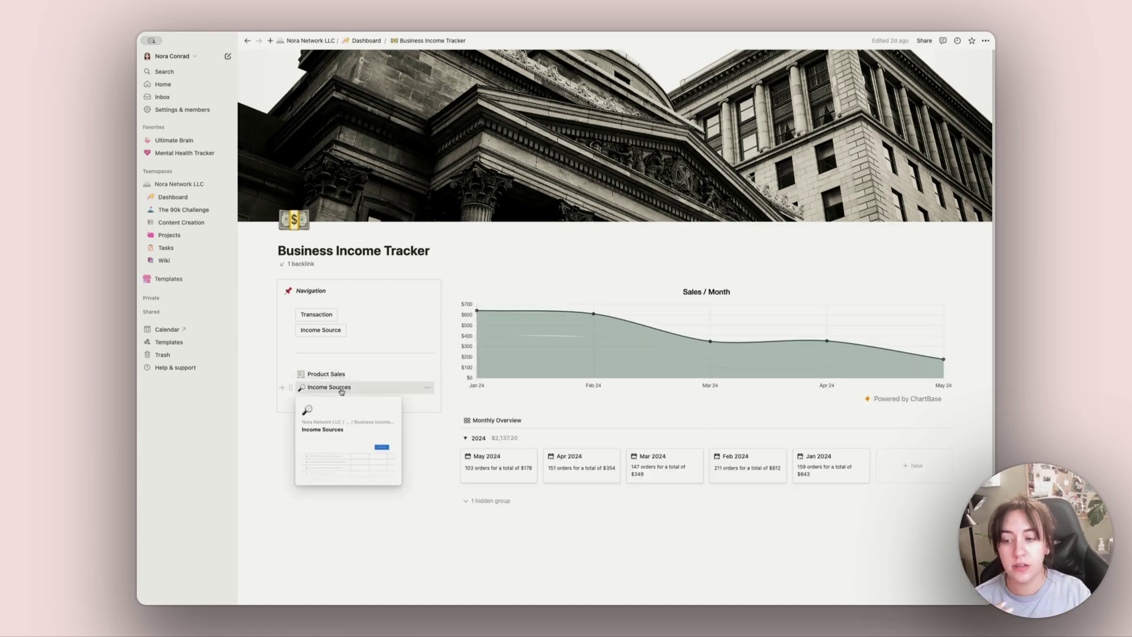
{"action": "left_click", "coordinate": [341, 392]}
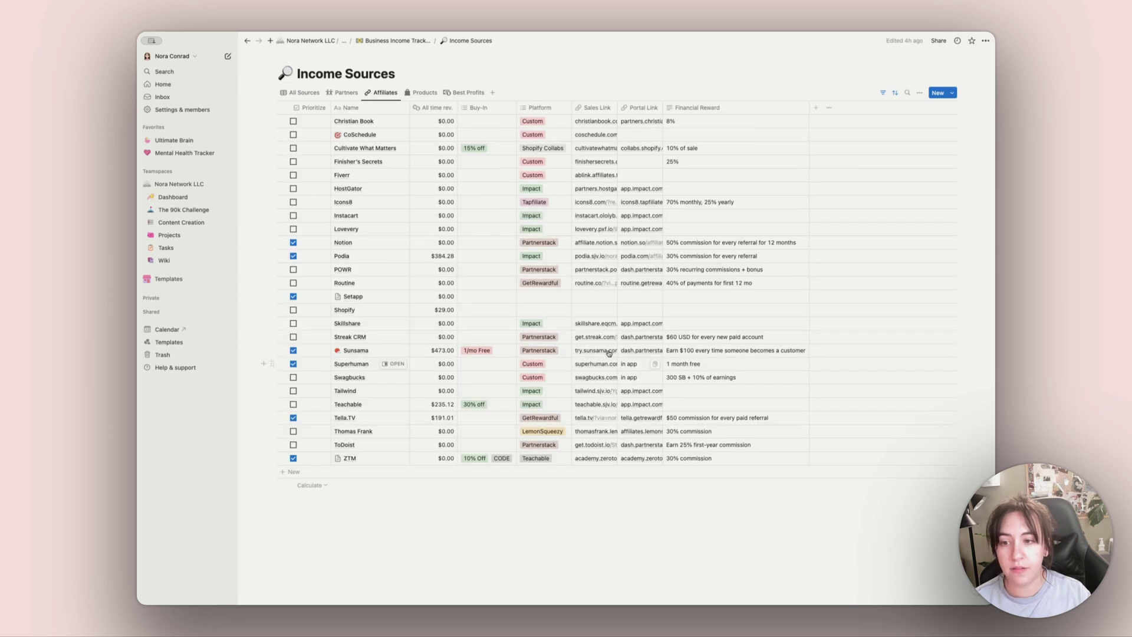
Step: Look through the Partners, Products, Best Profits and All Sources views of Income Sources, and return to the Business Income Tracker
{"action": "left_click", "coordinate": [343, 92]}
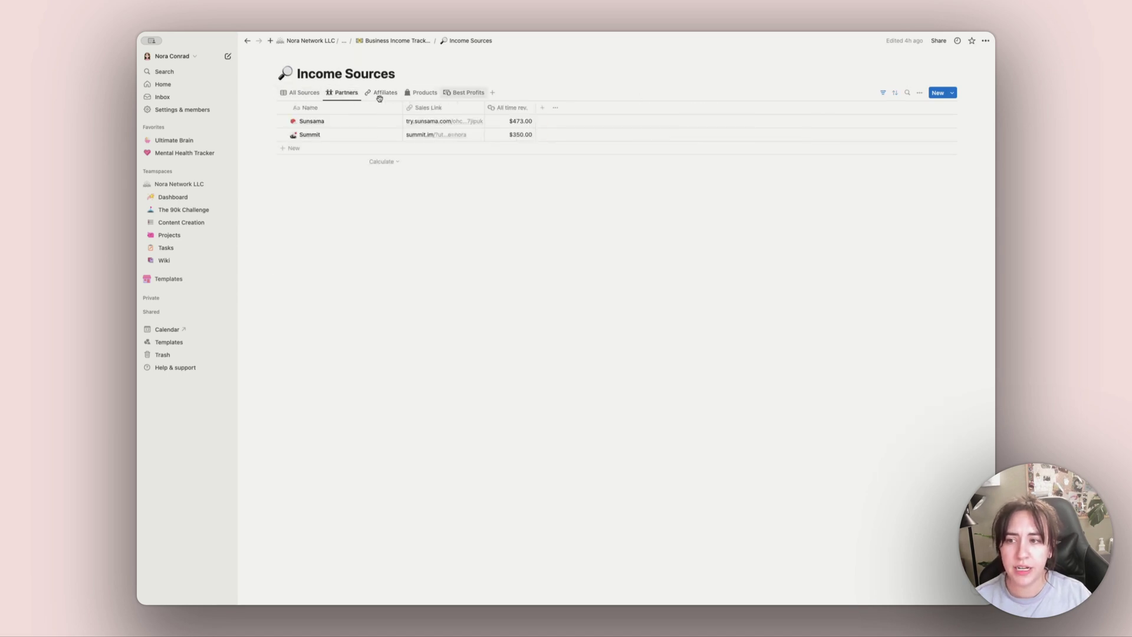
{"action": "left_click", "coordinate": [421, 93]}
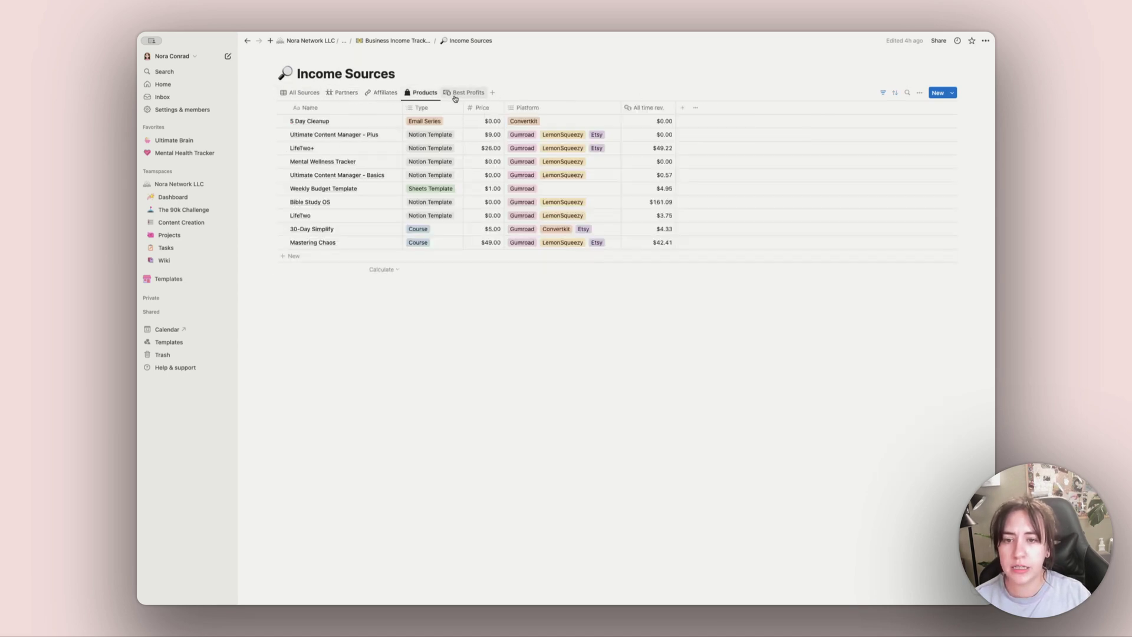
{"action": "left_click", "coordinate": [466, 92]}
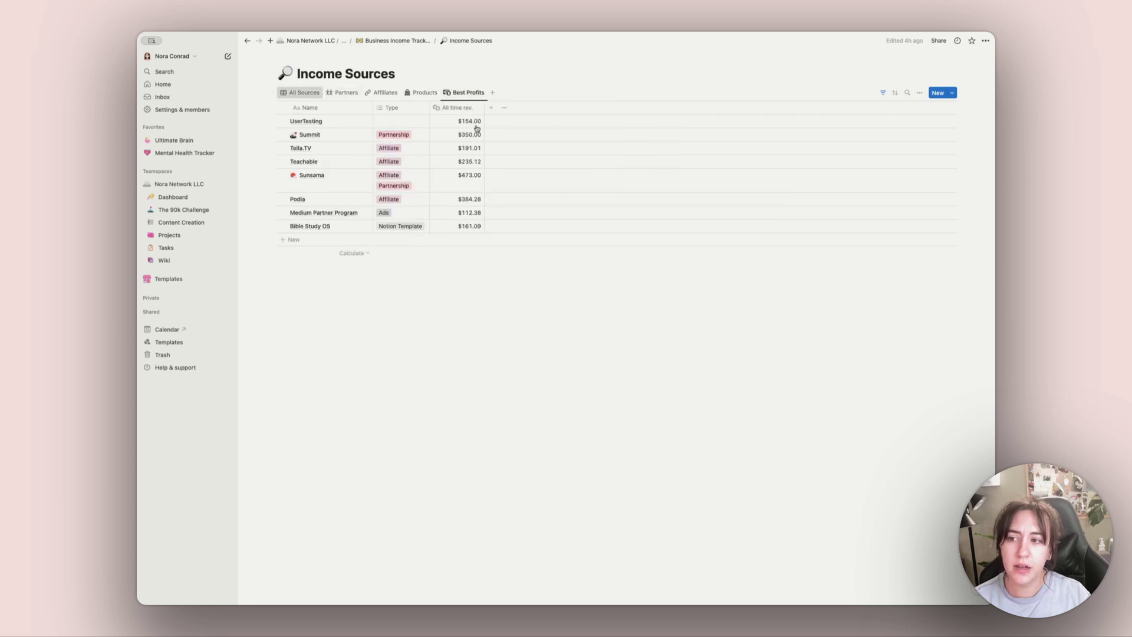
{"action": "left_click", "coordinate": [302, 94]}
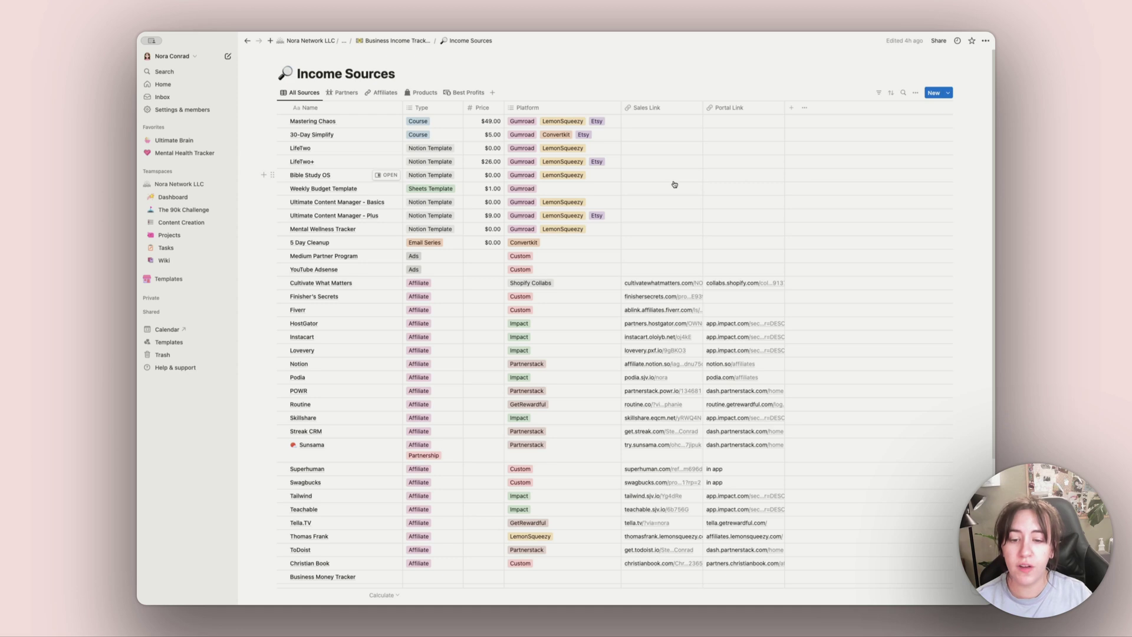
{"action": "left_click", "coordinate": [248, 40]}
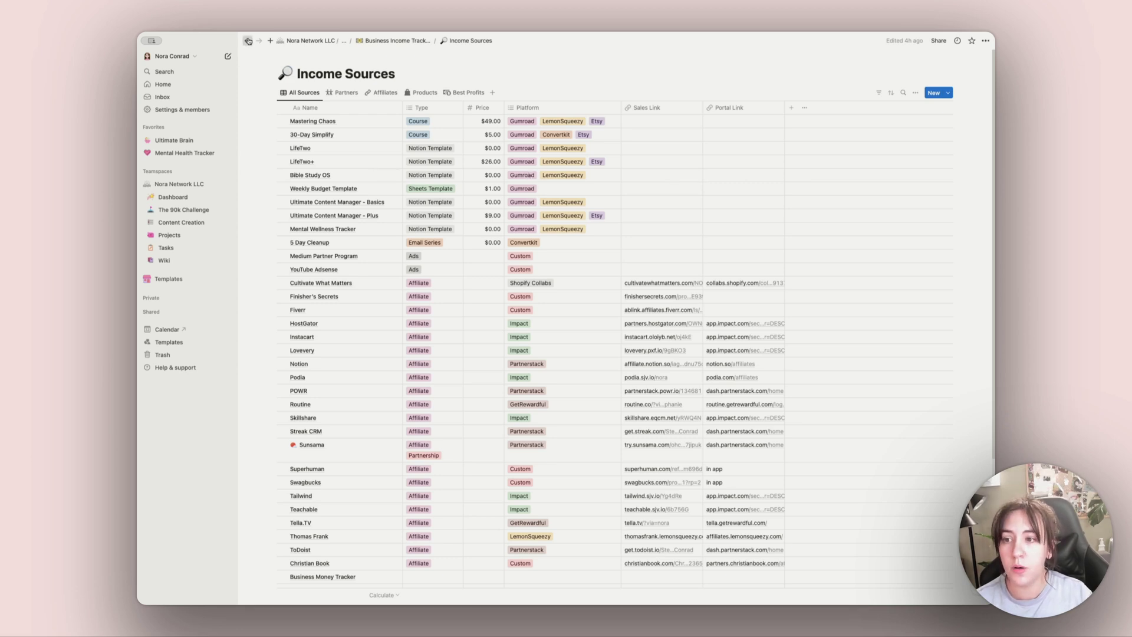
{"action": "left_click", "coordinate": [394, 40]}
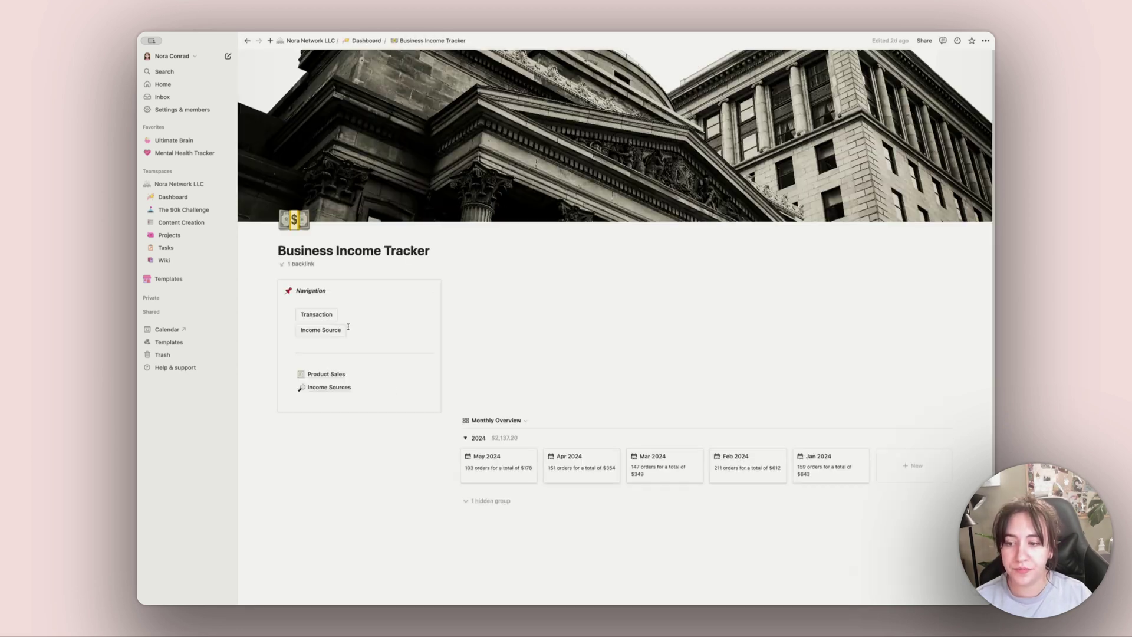
Step: View the Product Sales database, and open The 90k Challenge page of the Nora Network LLC teamspace
{"action": "left_click", "coordinate": [321, 375]}
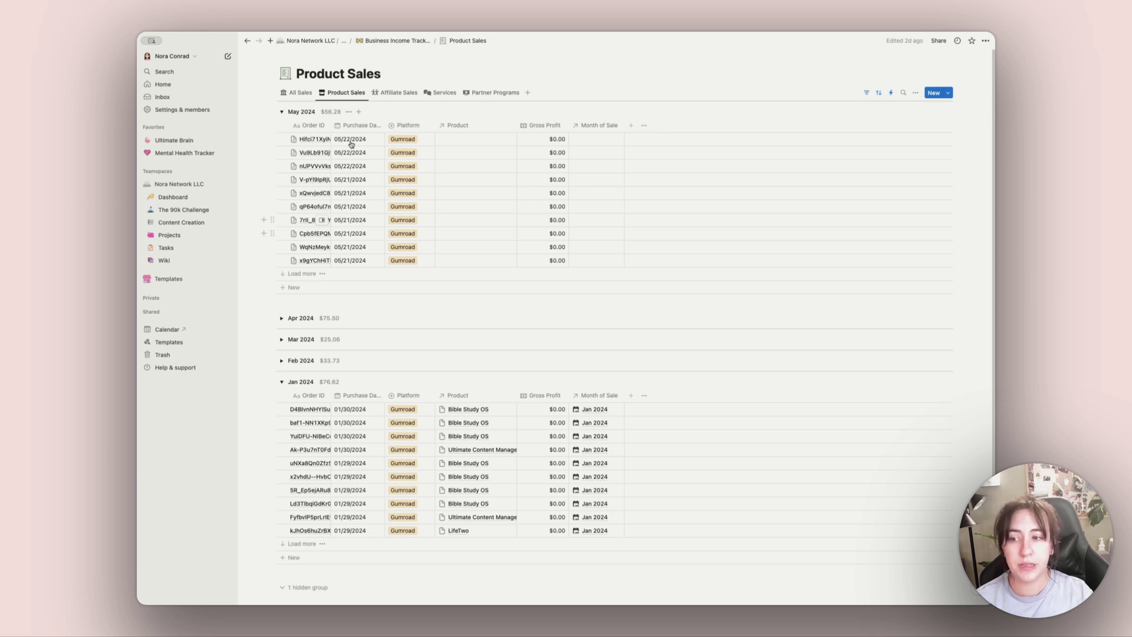
{"action": "left_click", "coordinate": [184, 209]}
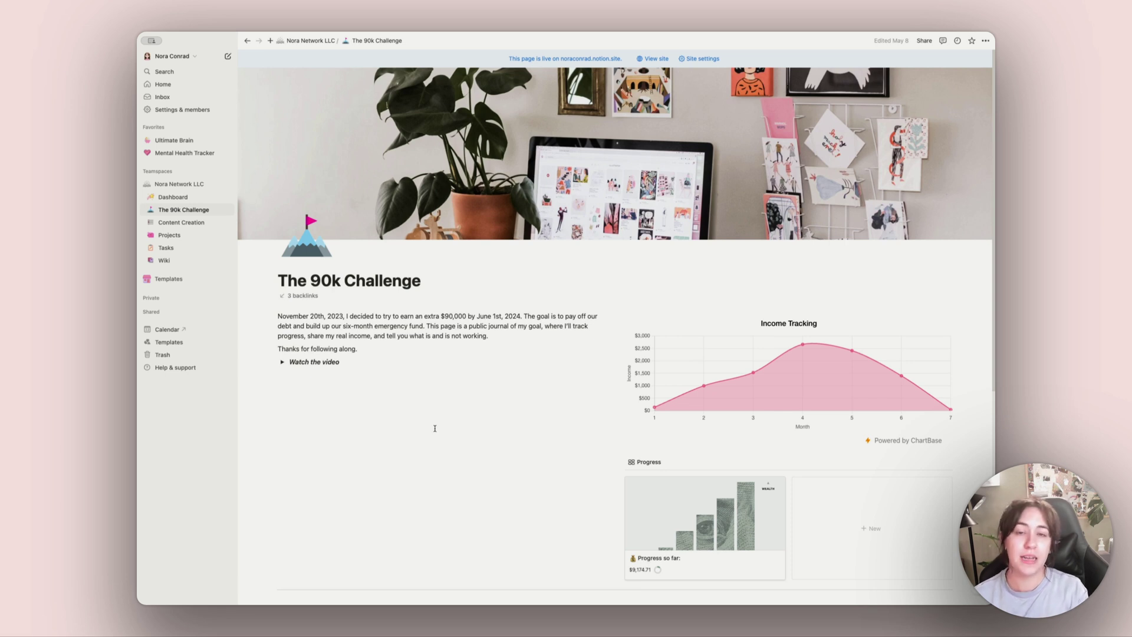
Step: Open the Content Creation page and look over its Content Pillars, Channels and Content Calendar
{"action": "left_click", "coordinate": [177, 223]}
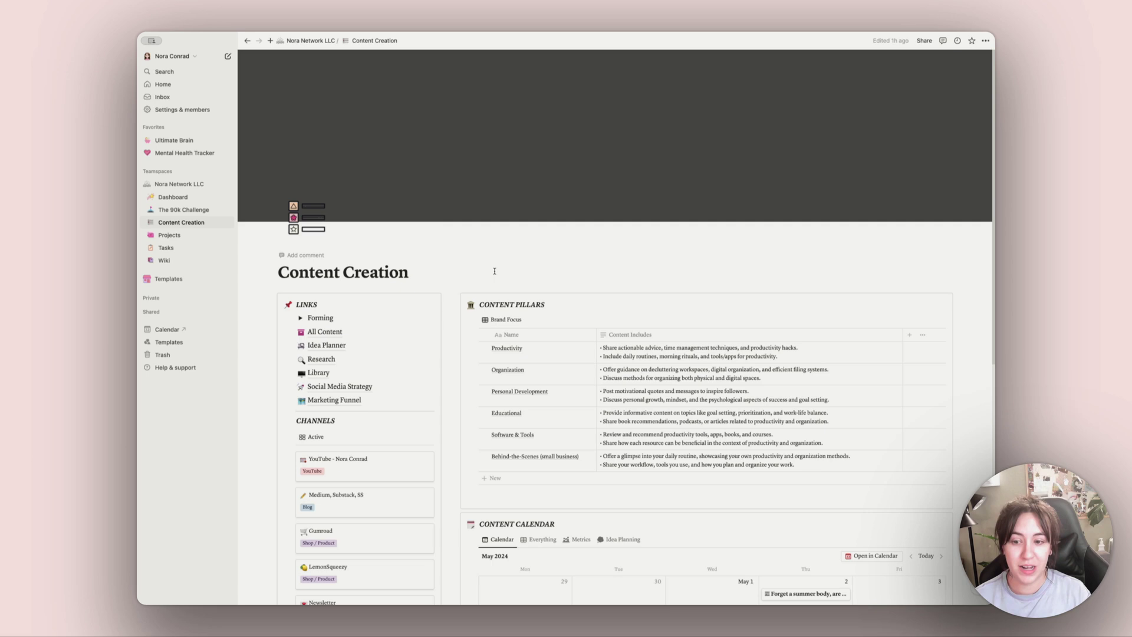
{"action": "scroll", "coordinate": [497, 269], "scroll_direction": "down", "scroll_amount": 5}
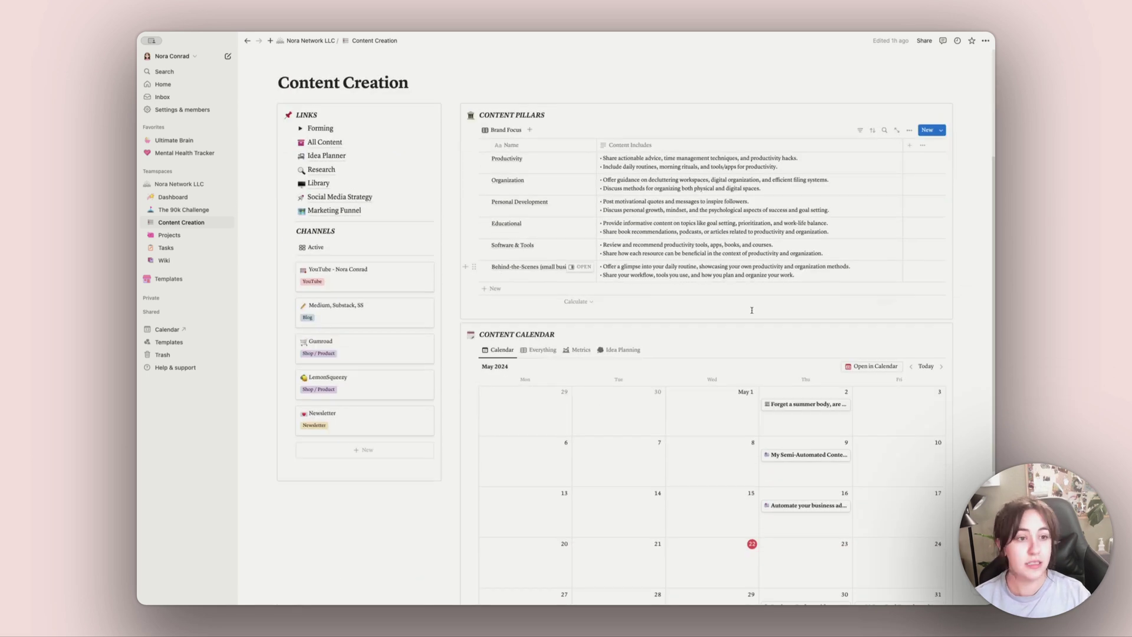
{"action": "scroll", "coordinate": [814, 293], "scroll_direction": "down", "scroll_amount": 2}
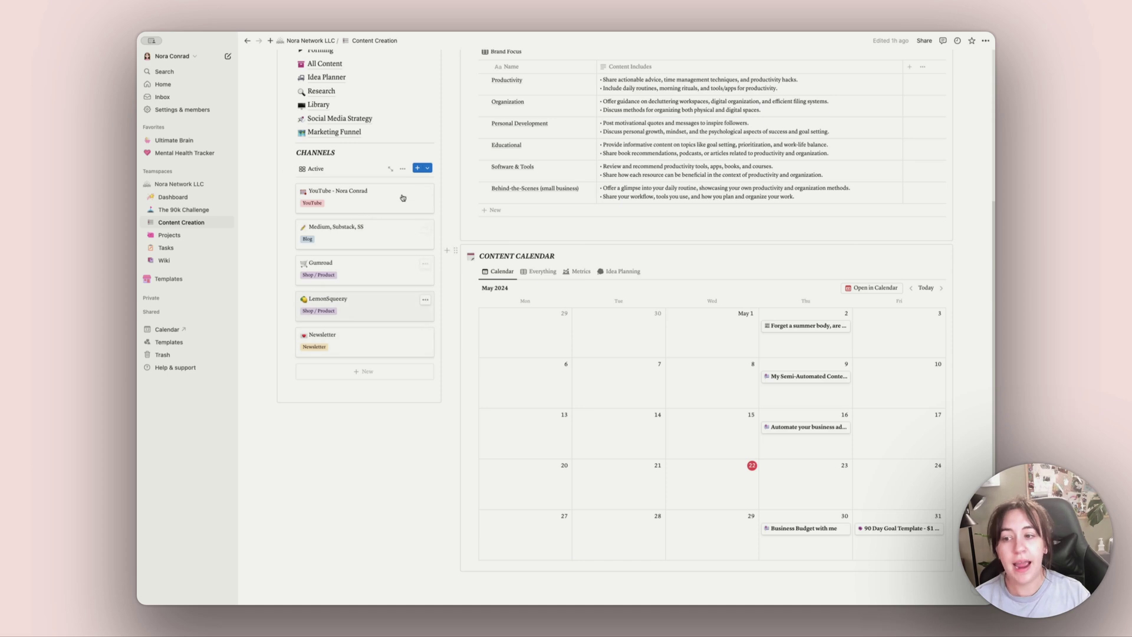
Step: Open the YouTube card under Channels and look over the channel's planning questions and Overall Metrics
{"action": "left_click", "coordinate": [361, 200]}
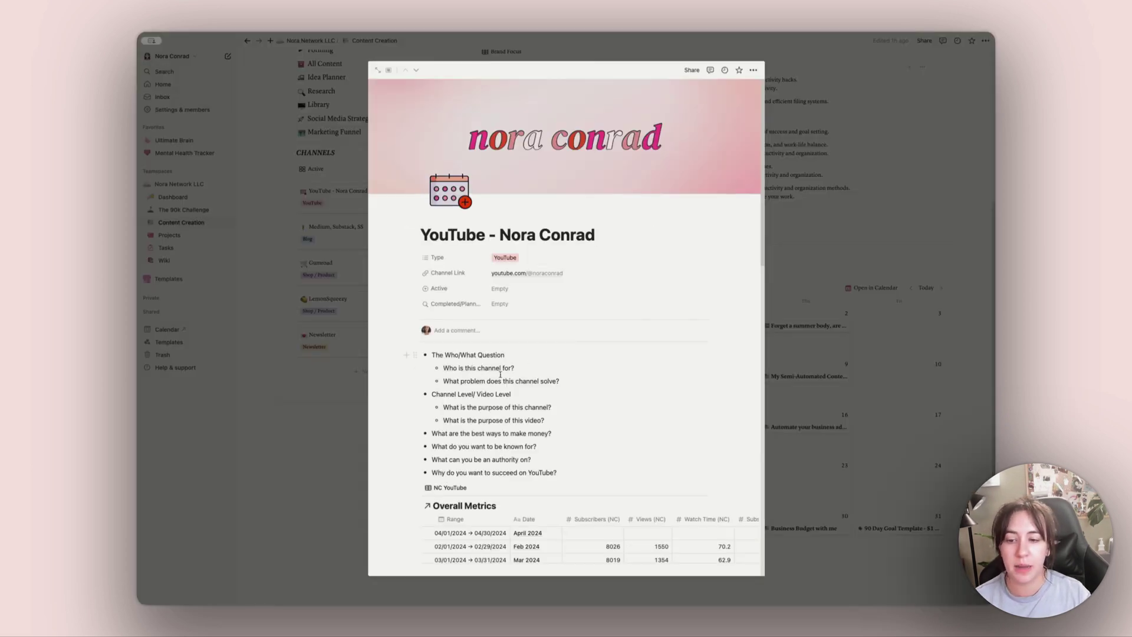
{"action": "scroll", "coordinate": [500, 374], "scroll_direction": "down", "scroll_amount": 15}
{"action": "scroll", "coordinate": [559, 127], "scroll_direction": "up", "scroll_amount": 20}
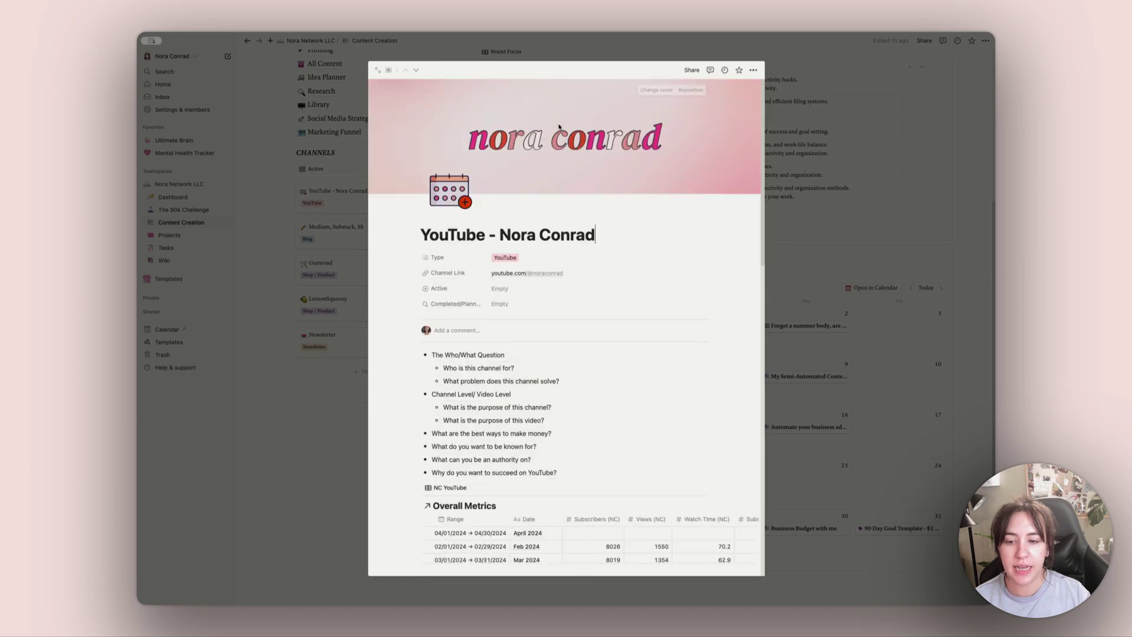
Step: Close the YouTube card and look over the Content Creation page's Links, Content Pillars and May 2024 Content Calendar
{"action": "key", "text": "Escape"}
{"action": "scroll", "coordinate": [480, 270], "scroll_direction": "down", "scroll_amount": 2}
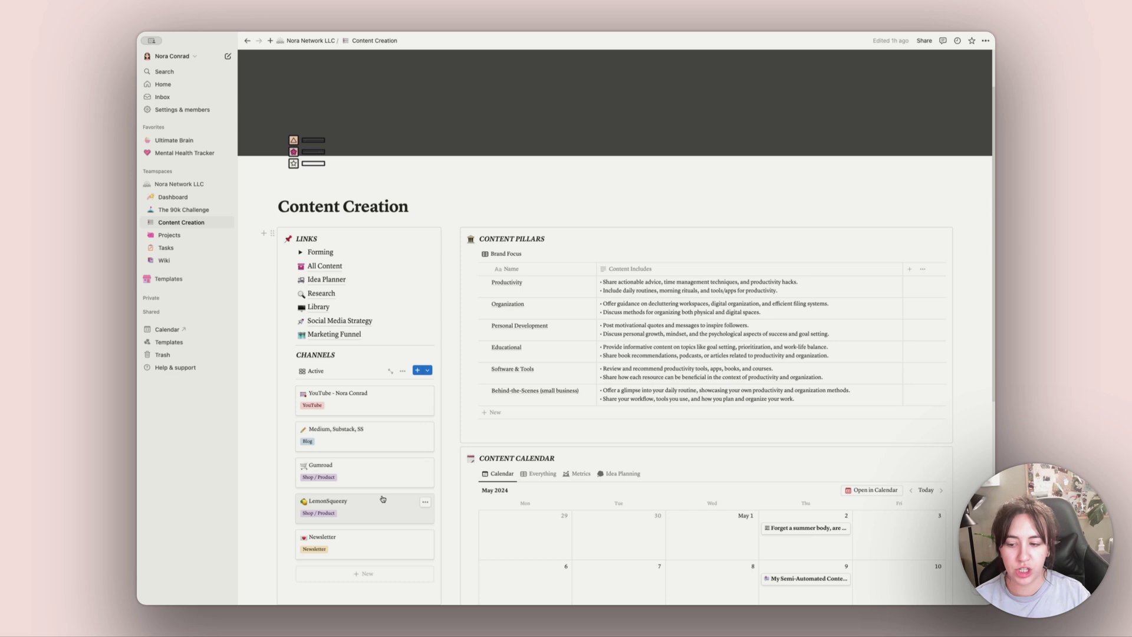
{"action": "scroll", "coordinate": [383, 499], "scroll_direction": "down", "scroll_amount": 1}
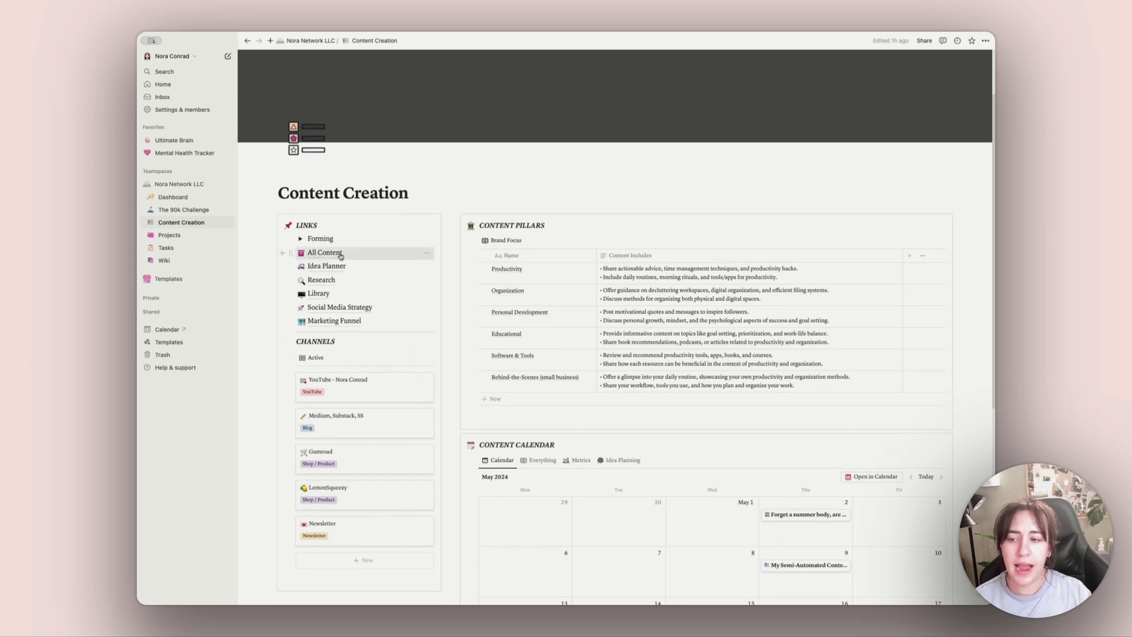
{"action": "mouse_move", "coordinate": [313, 254]}
{"action": "scroll", "coordinate": [833, 493], "scroll_direction": "down", "scroll_amount": 5}
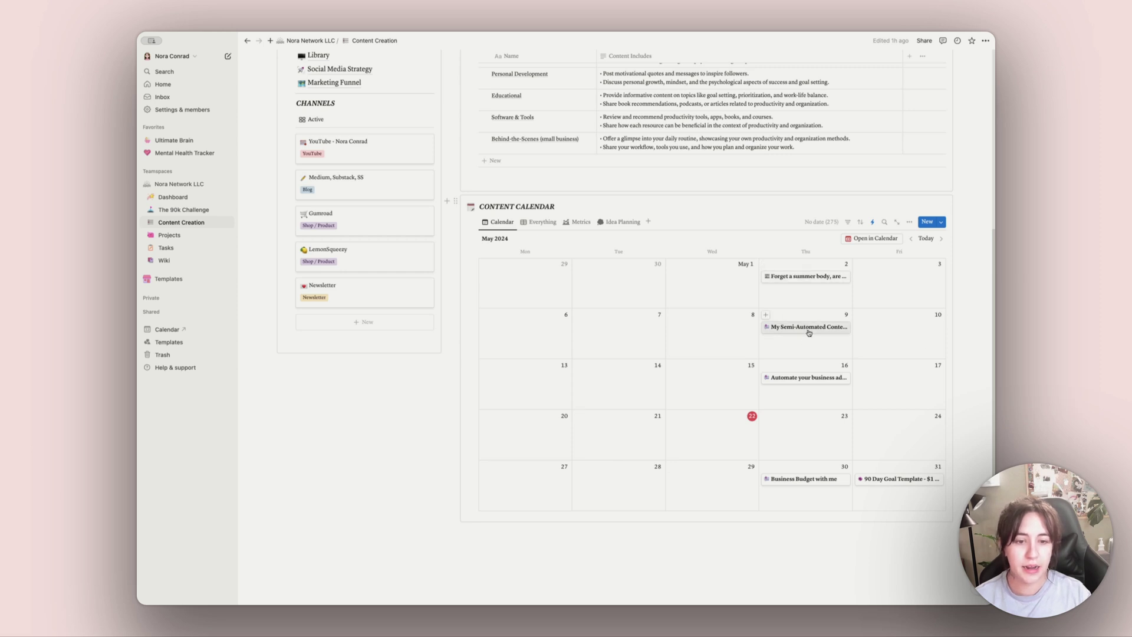
Step: Open the Social Media Strategy page from Links, look over its campaign sections, and return to the Content Creation page
{"action": "scroll", "coordinate": [674, 388], "scroll_direction": "up", "scroll_amount": 3}
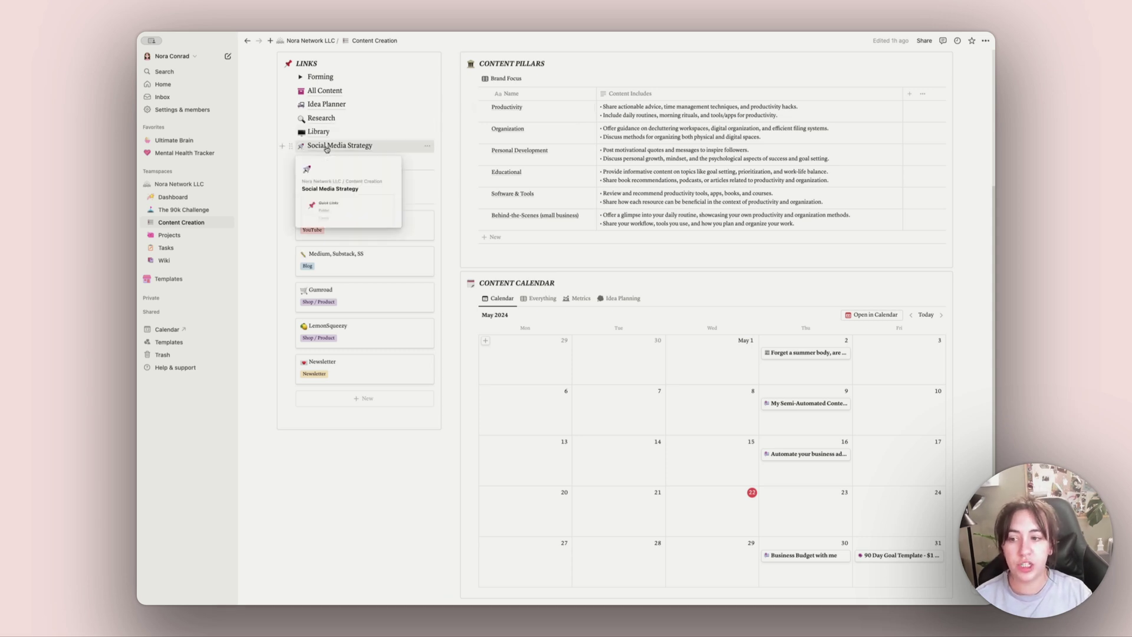
{"action": "left_click", "coordinate": [367, 147]}
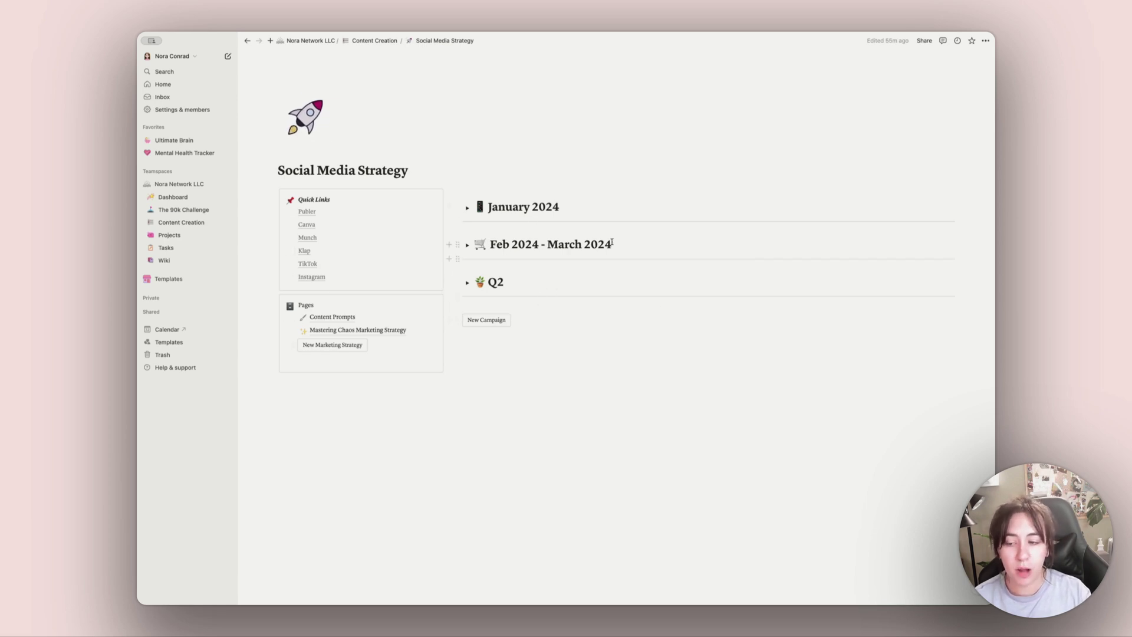
{"action": "left_click", "coordinate": [374, 40]}
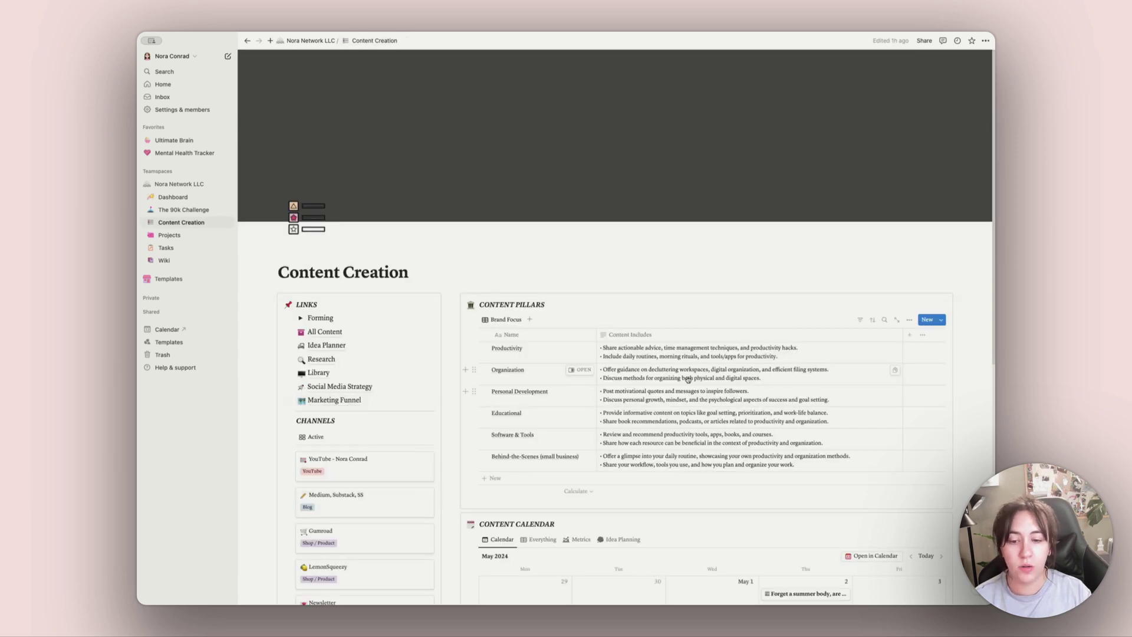
Step: Open the May 16 entry "Automate your business admin tasks with Notion and Zapier" from the Content Calendar
{"action": "scroll", "coordinate": [691, 377], "scroll_direction": "down", "scroll_amount": 2}
{"action": "scroll", "coordinate": [691, 378], "scroll_direction": "down", "scroll_amount": 2}
{"action": "scroll", "coordinate": [529, 497], "scroll_direction": "down", "scroll_amount": 3}
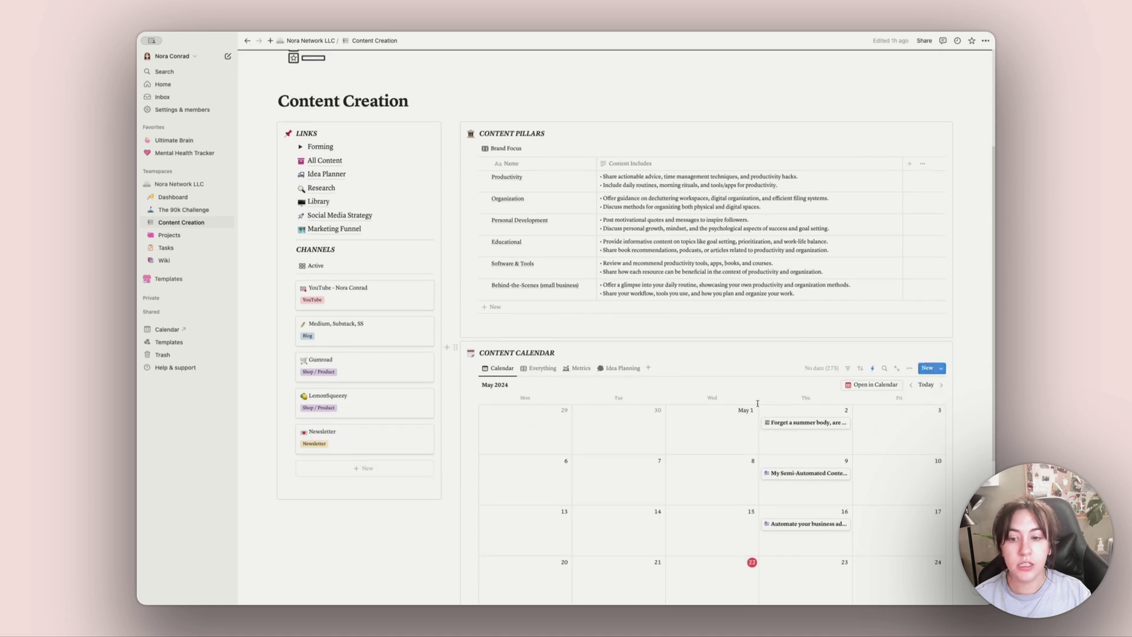
{"action": "scroll", "coordinate": [529, 497], "scroll_direction": "down", "scroll_amount": 3}
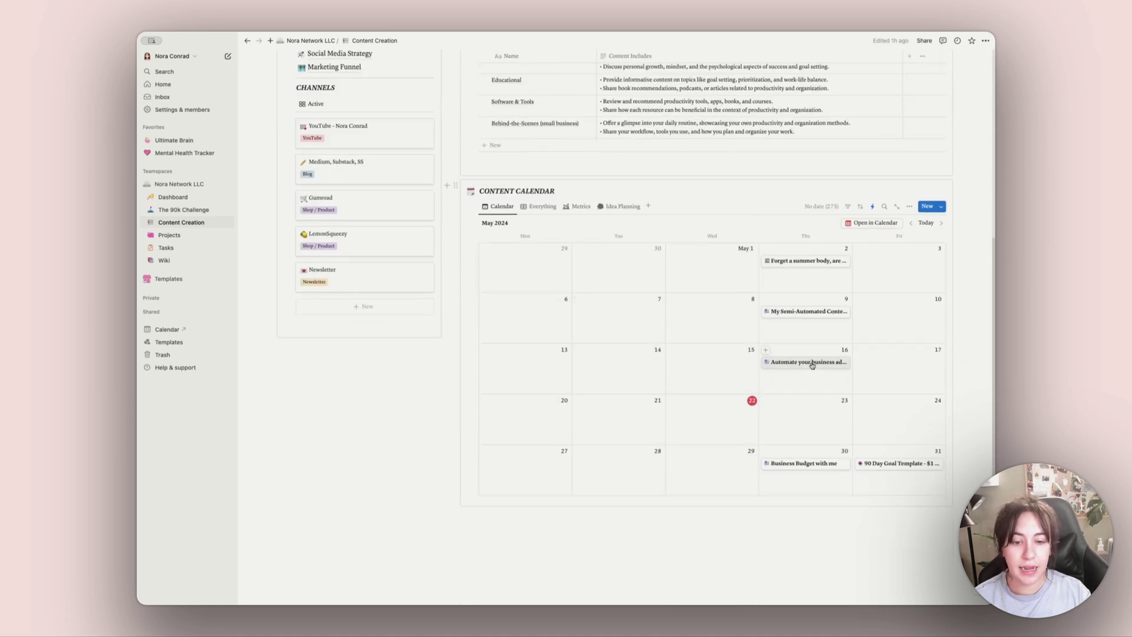
{"action": "left_click", "coordinate": [810, 363]}
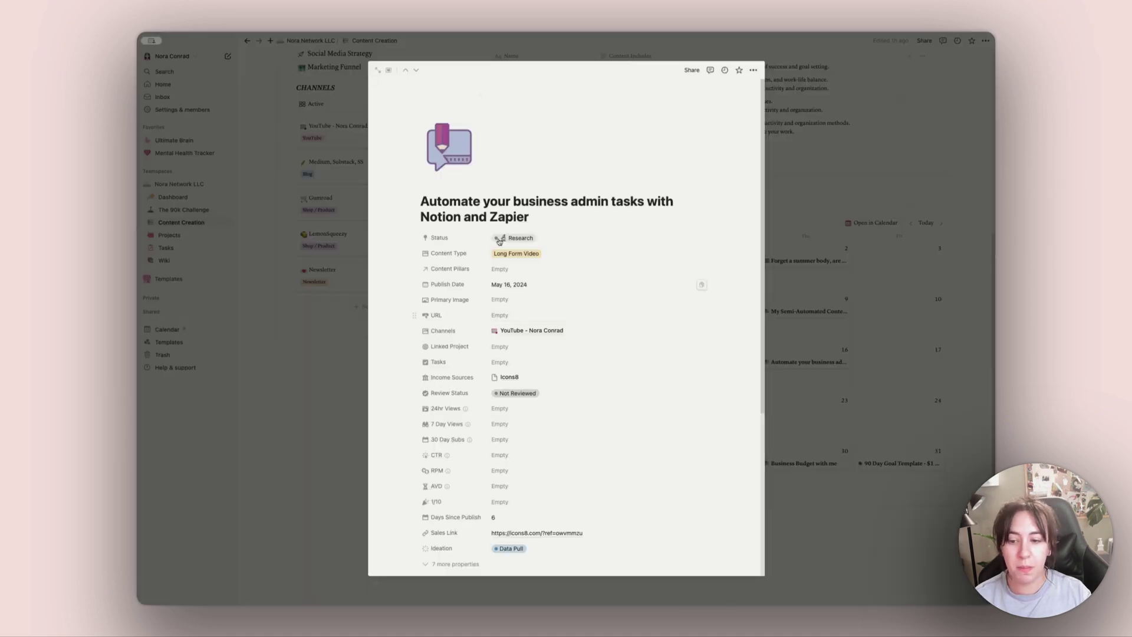
Step: Expand the video entry's hidden properties and look through its status, publishing, metrics, Summary and Keyword Ideas fields
{"action": "scroll", "coordinate": [471, 192], "scroll_direction": "down", "scroll_amount": 1}
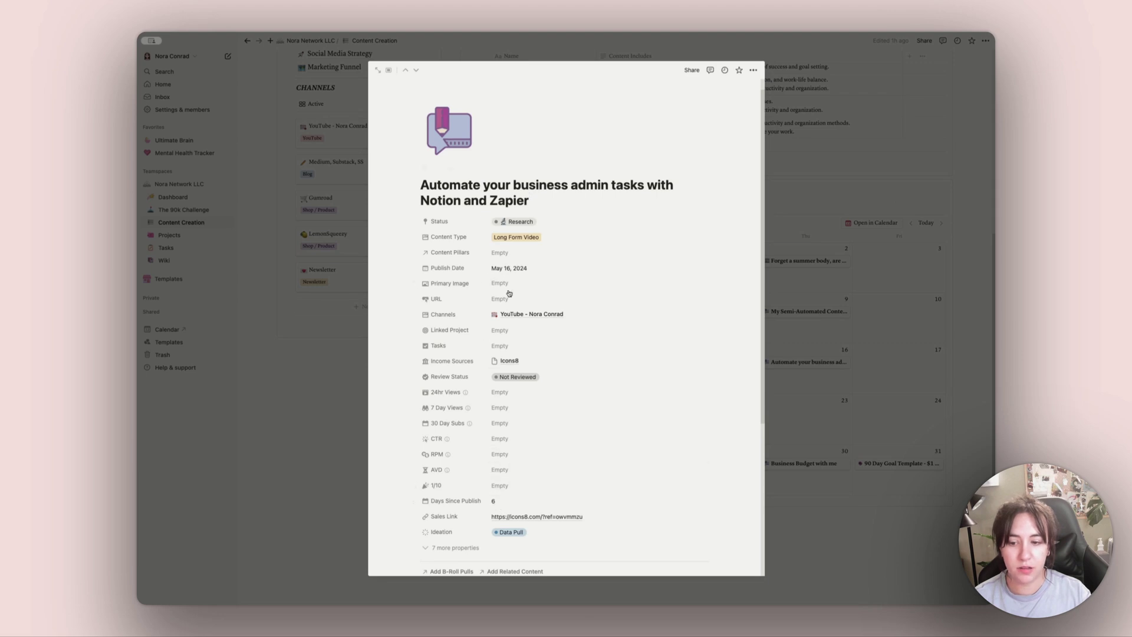
{"action": "scroll", "coordinate": [460, 511], "scroll_direction": "down", "scroll_amount": 1}
{"action": "left_click", "coordinate": [444, 546]}
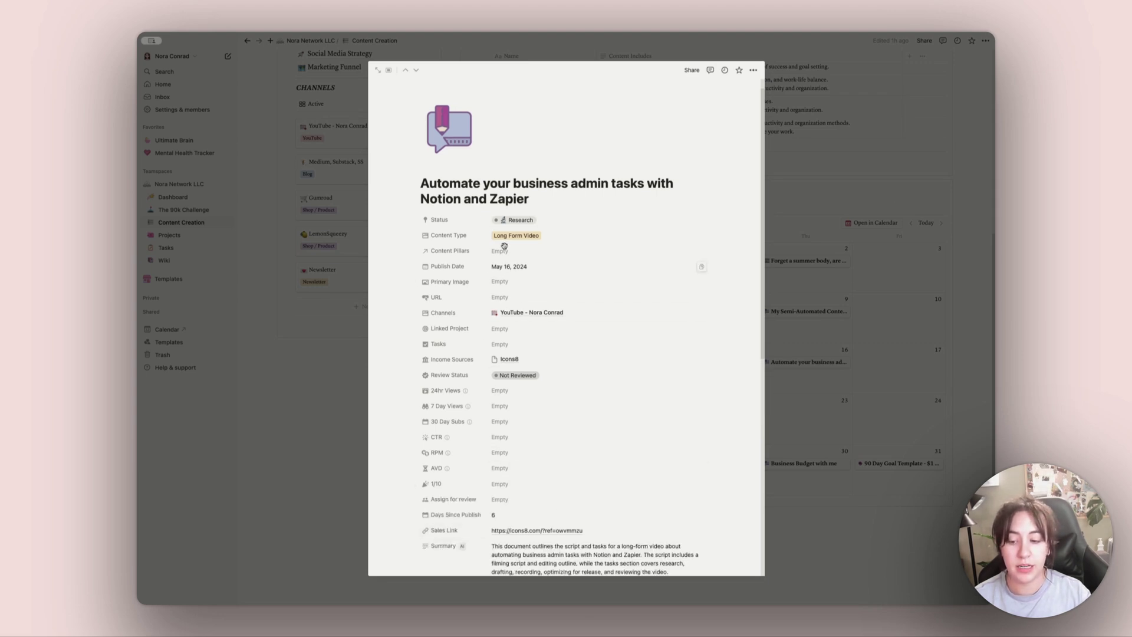
{"action": "scroll", "coordinate": [541, 466], "scroll_direction": "down", "scroll_amount": 1}
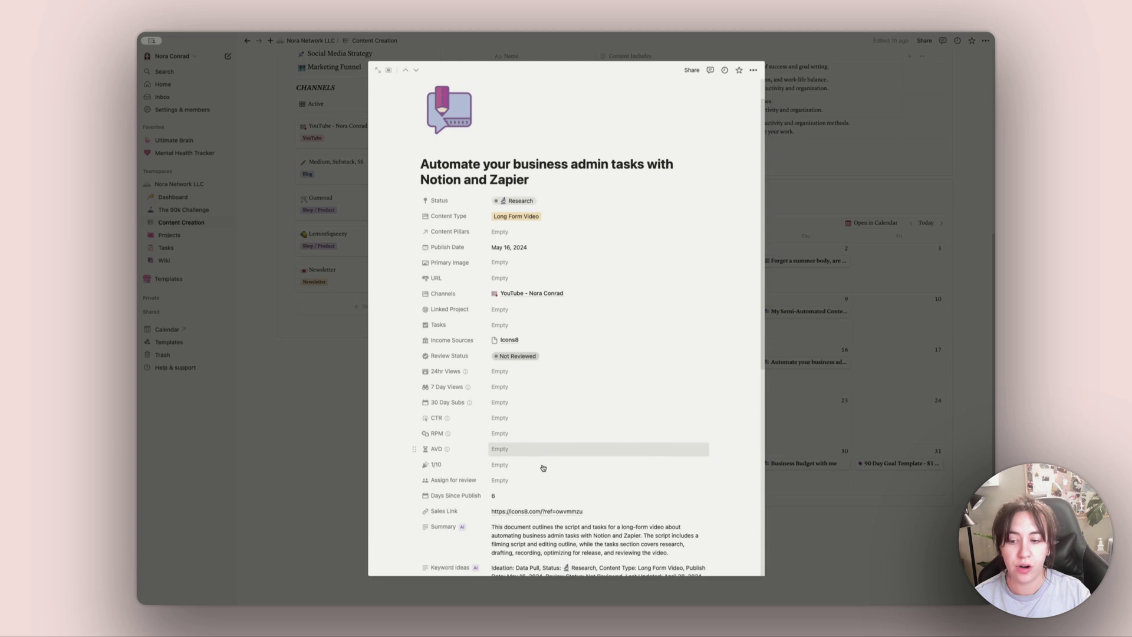
{"action": "scroll", "coordinate": [542, 436], "scroll_direction": "down", "scroll_amount": 2}
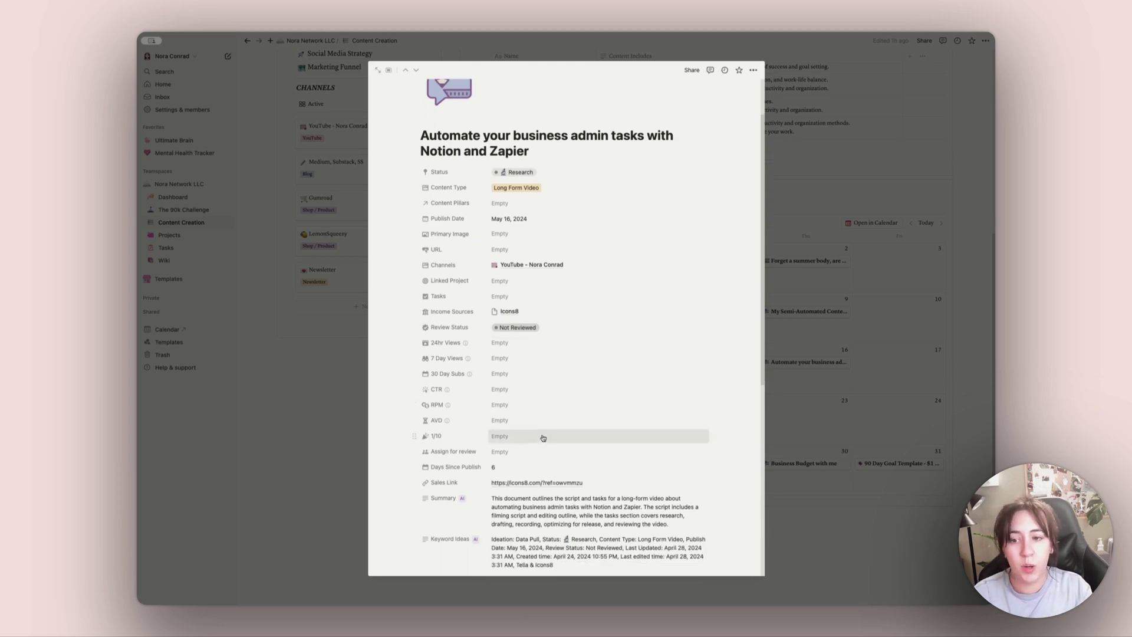
{"action": "scroll", "coordinate": [542, 437], "scroll_direction": "up", "scroll_amount": 1}
Step: Look over the teamspace's Projects page with its Planning and In progress groups, and open the Tasks page grouped by project
{"action": "left_click", "coordinate": [170, 235]}
{"action": "left_click", "coordinate": [170, 236]}
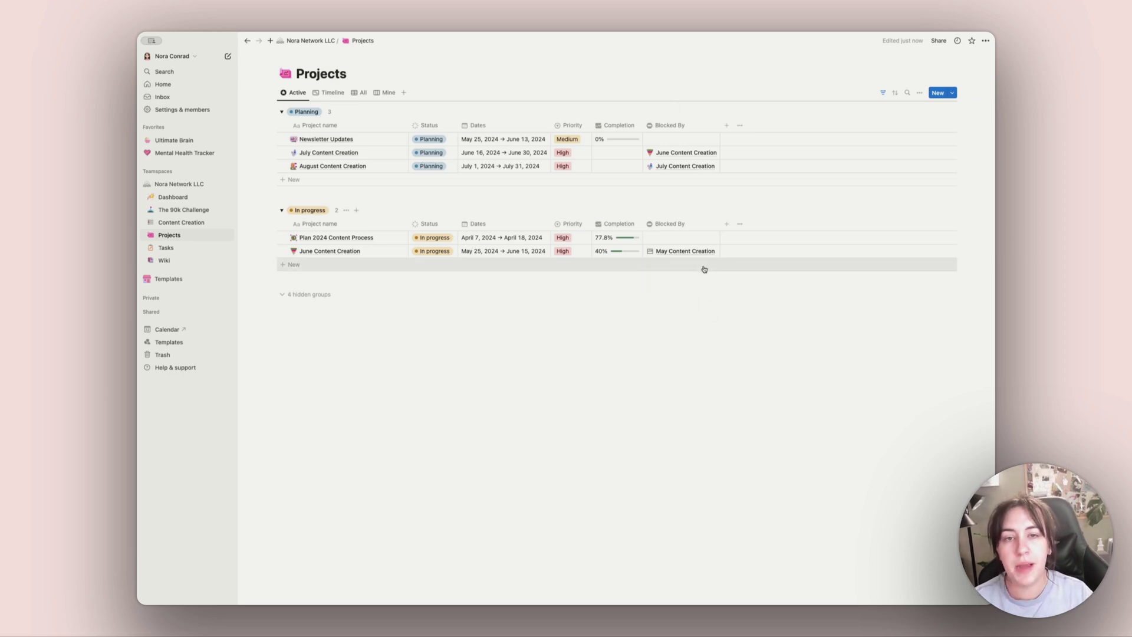
{"action": "left_click", "coordinate": [190, 248]}
{"action": "left_click", "coordinate": [172, 234]}
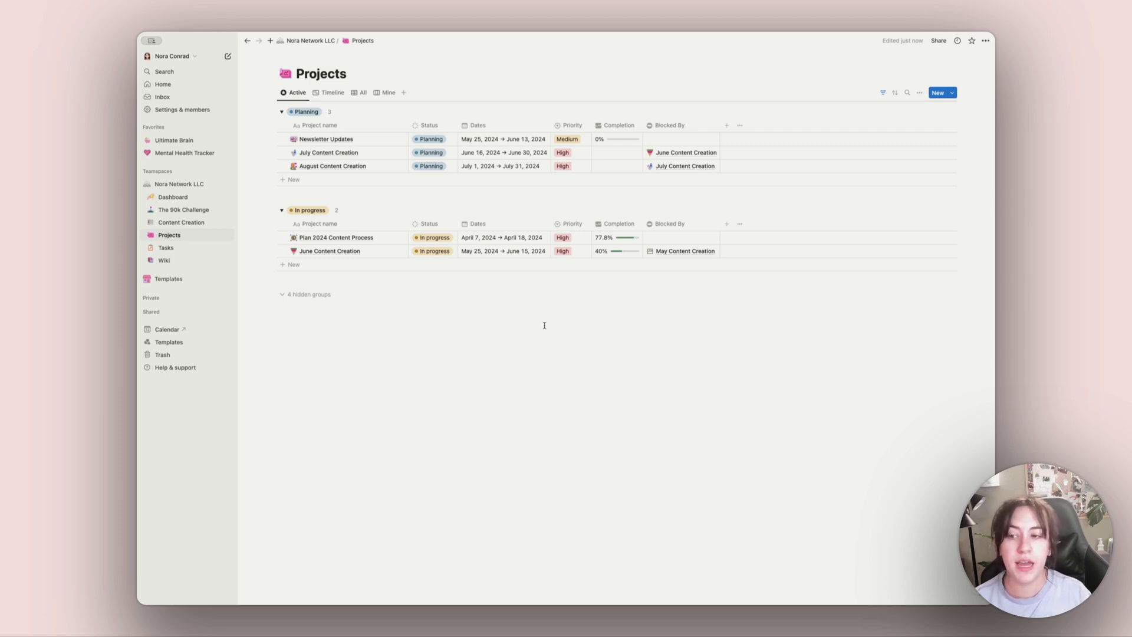
{"action": "left_click", "coordinate": [166, 247]}
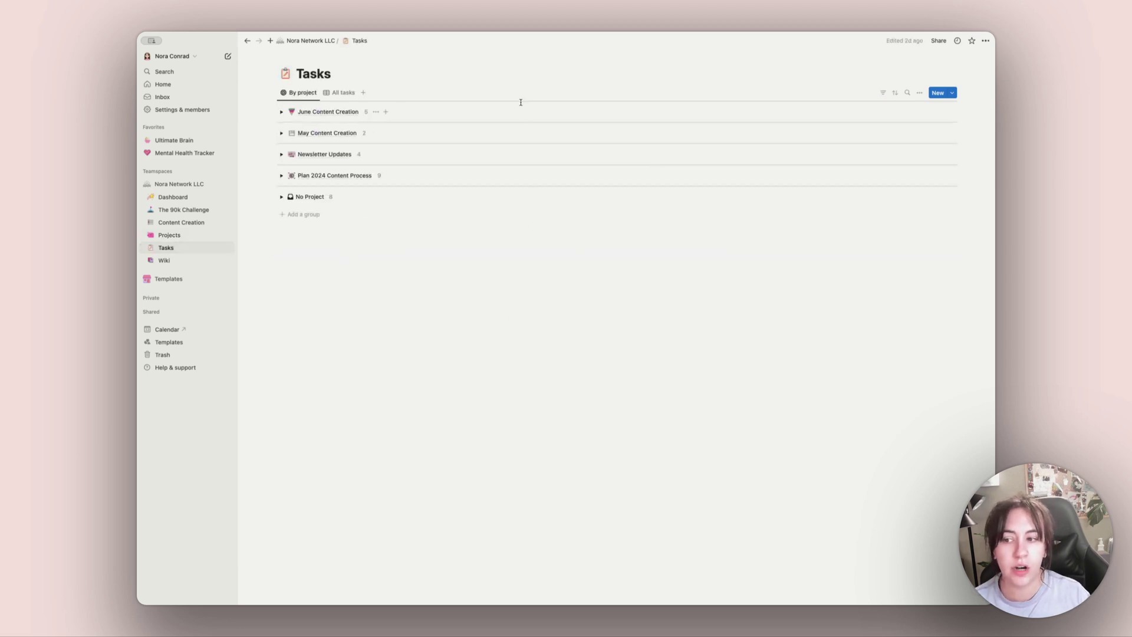
Step: Open the teamspace's Wiki, look over its list of pages, and open the Brand Guide
{"action": "left_click", "coordinate": [165, 261]}
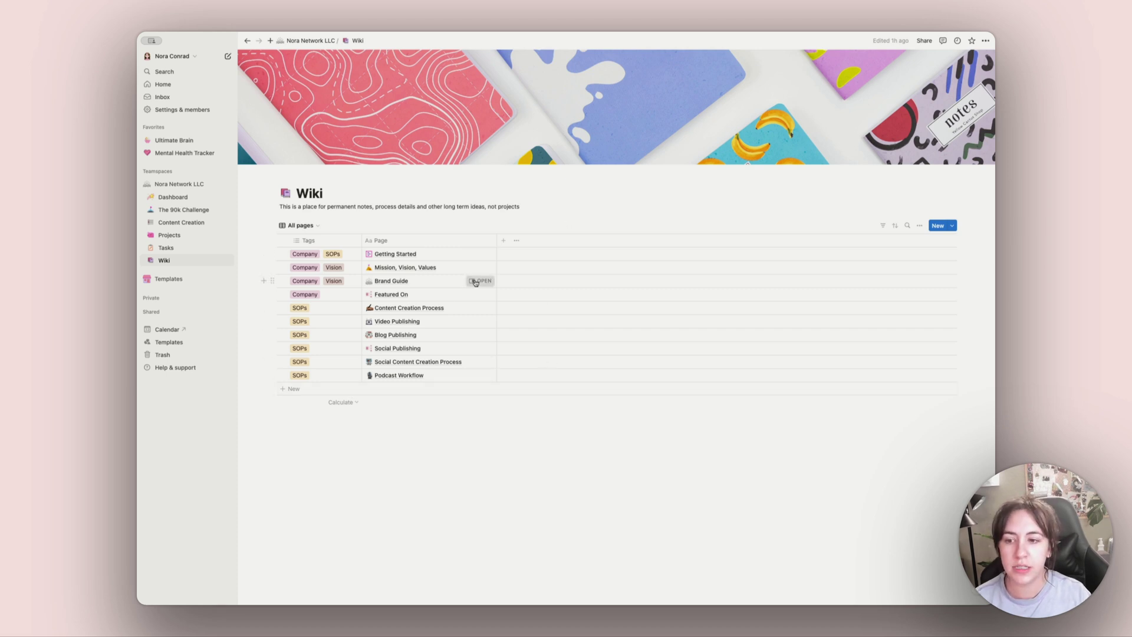
{"action": "left_click", "coordinate": [475, 281]}
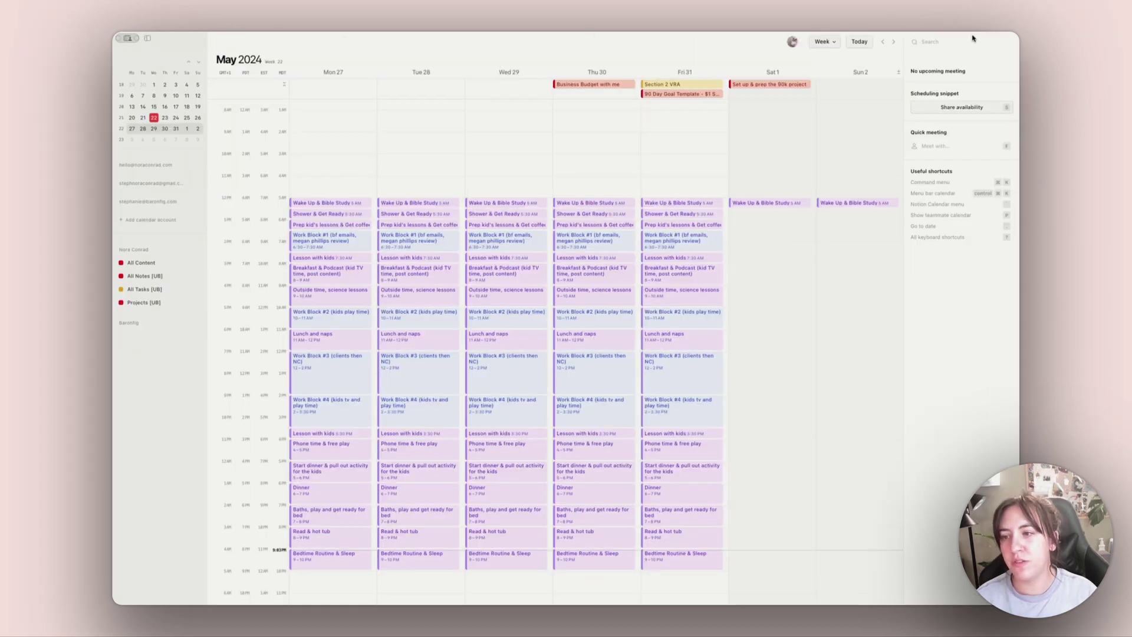